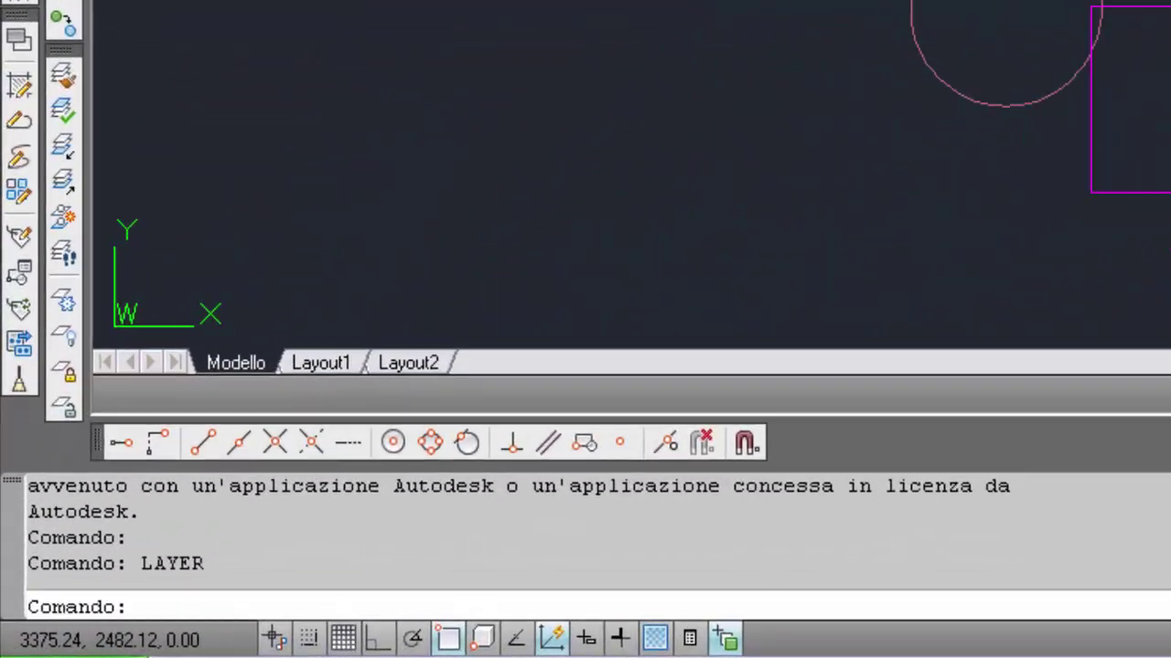
Open the layer properties manager and try to delete the layer "Layer rinomiato 04".
text(LAYER)
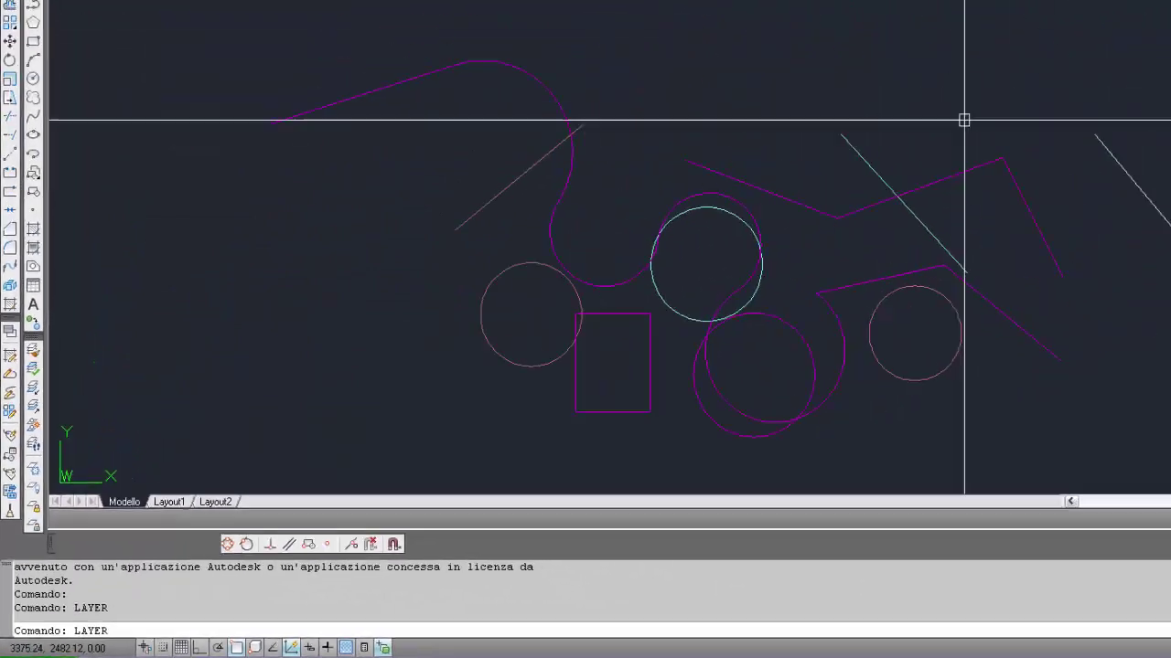
key(Return)
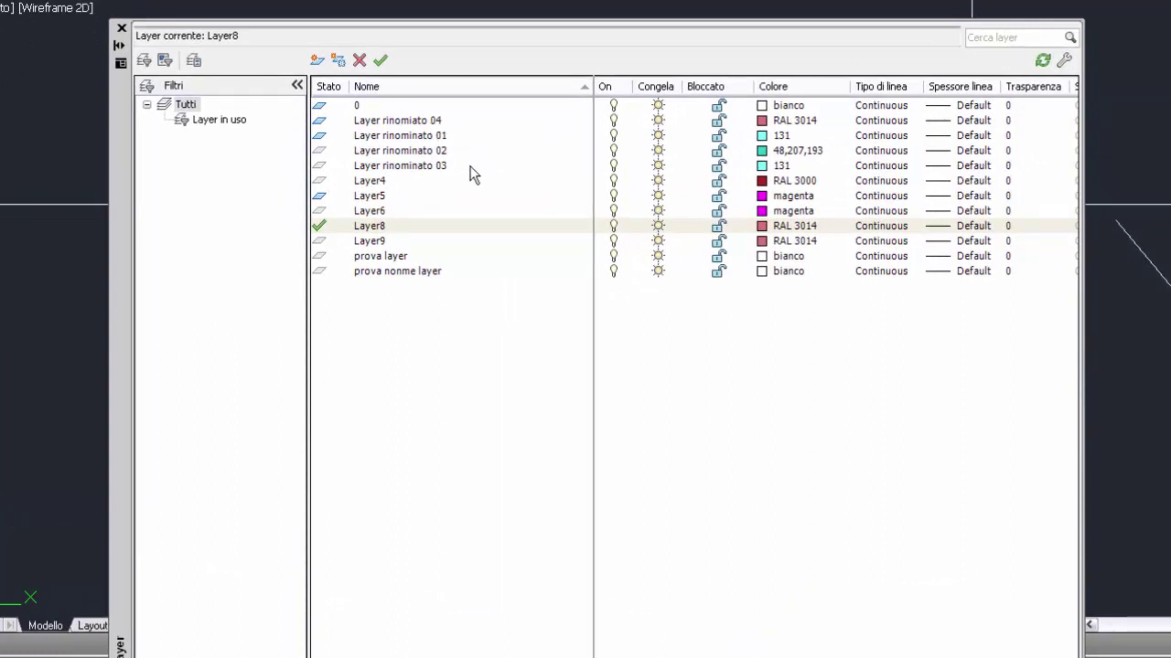
click(422, 126)
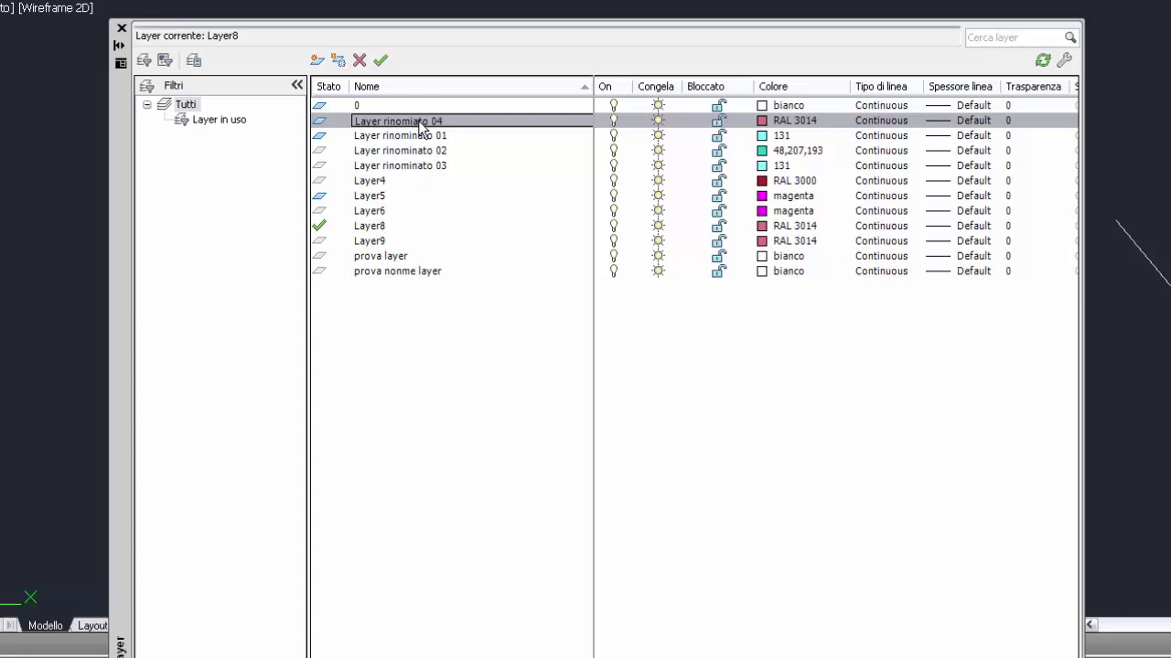
right_click(423, 129)
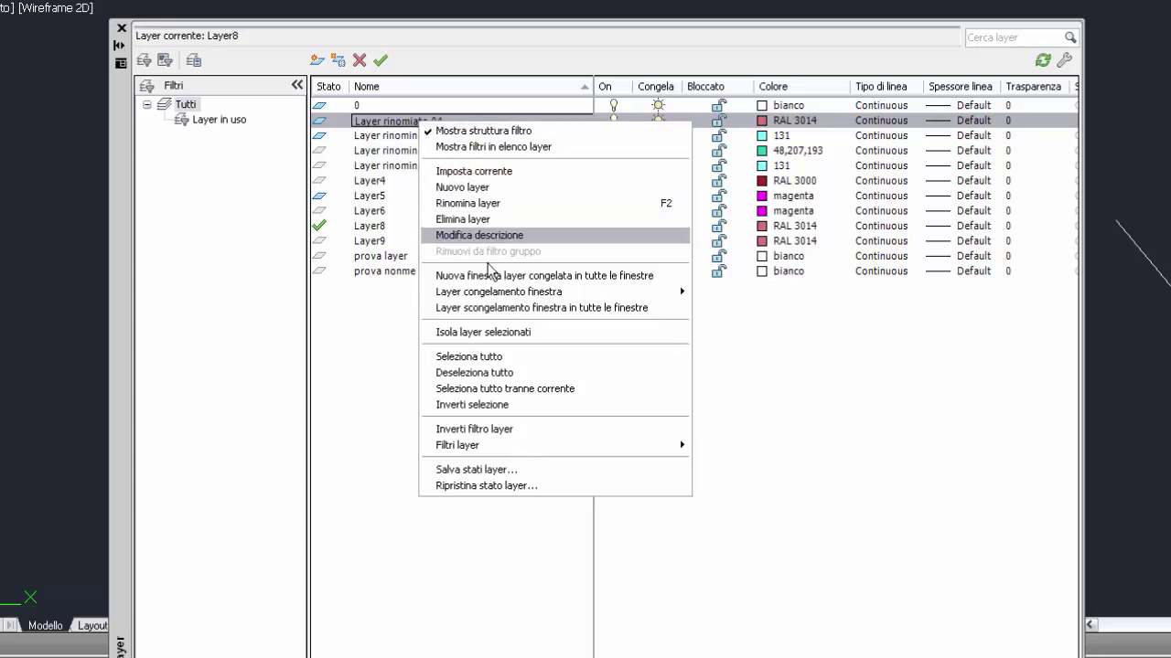
click(480, 222)
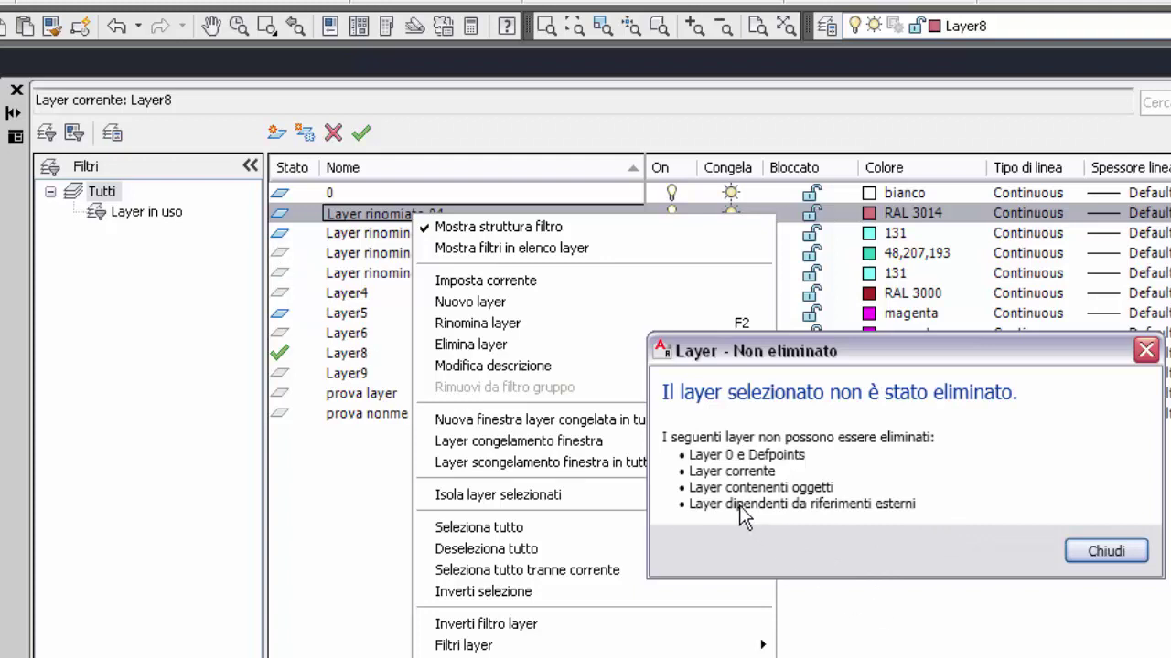
click(1093, 550)
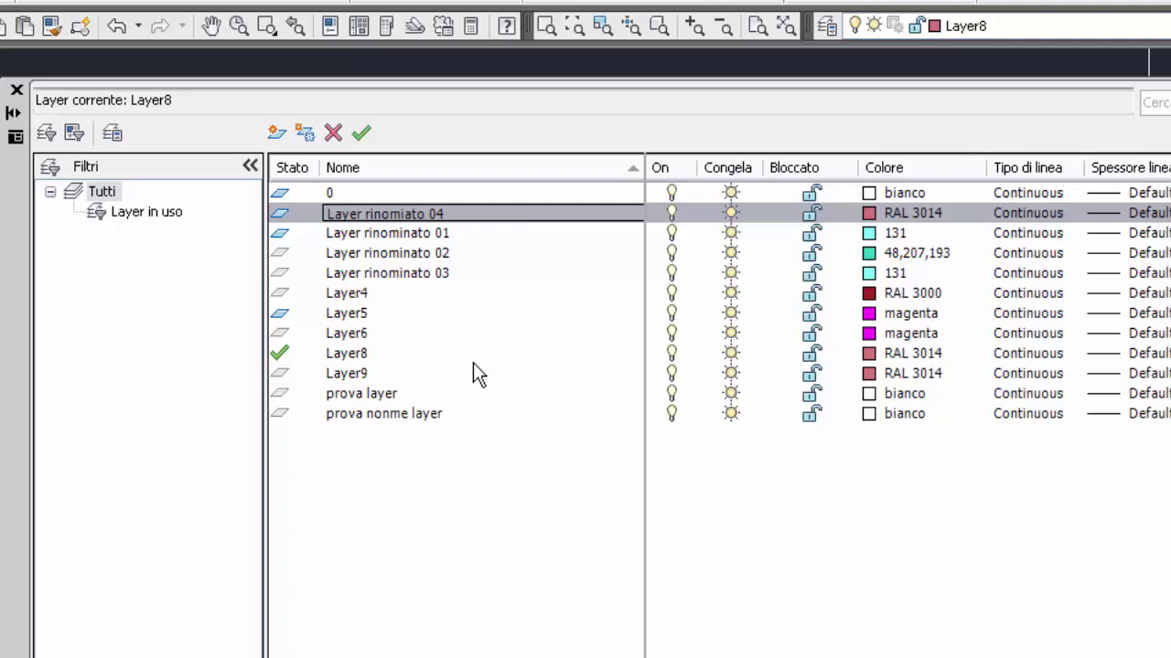
key(Return)
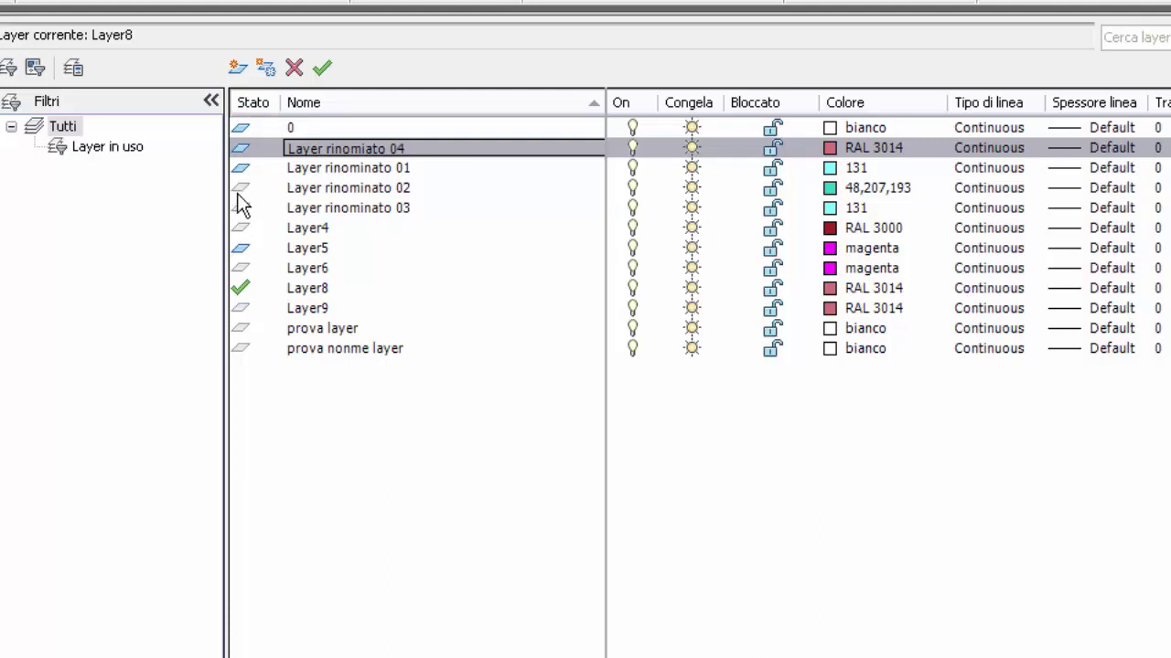
Delete the layer "Layer rinominato 02" and close the layer properties manager.
click(378, 189)
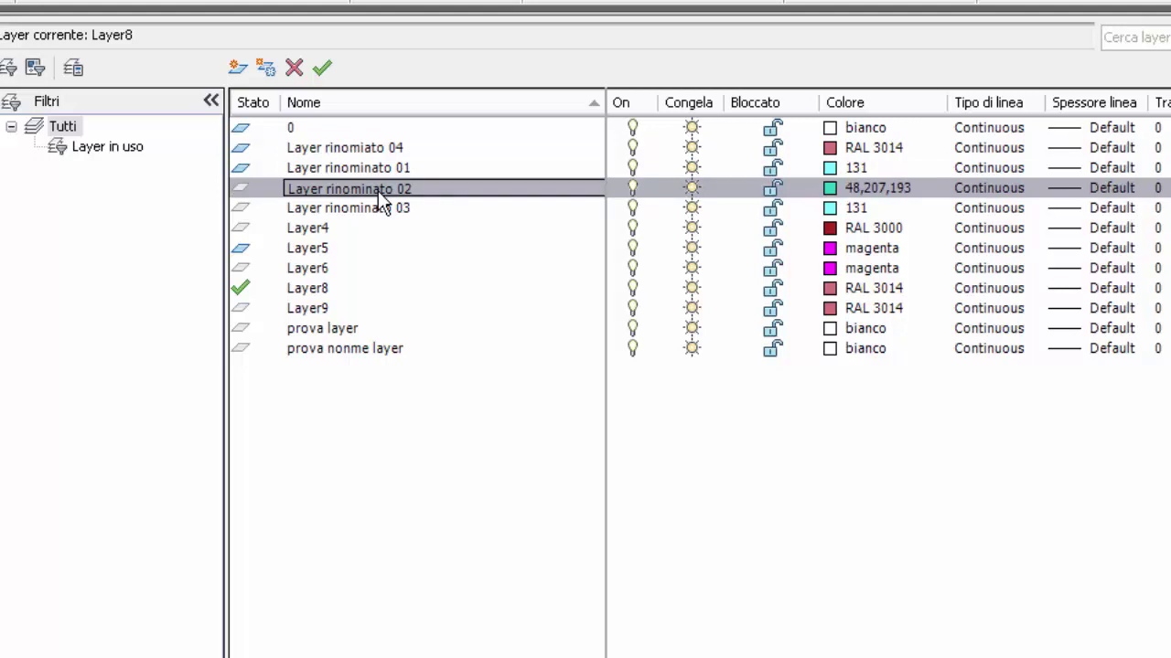
right_click(379, 194)
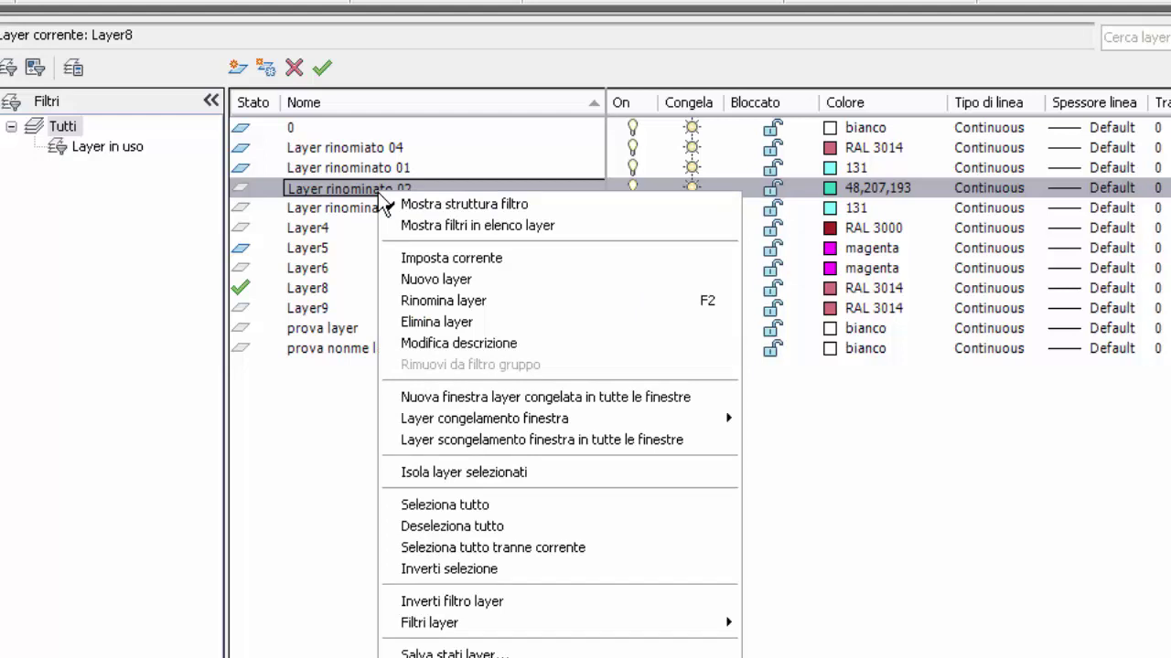
click(449, 326)
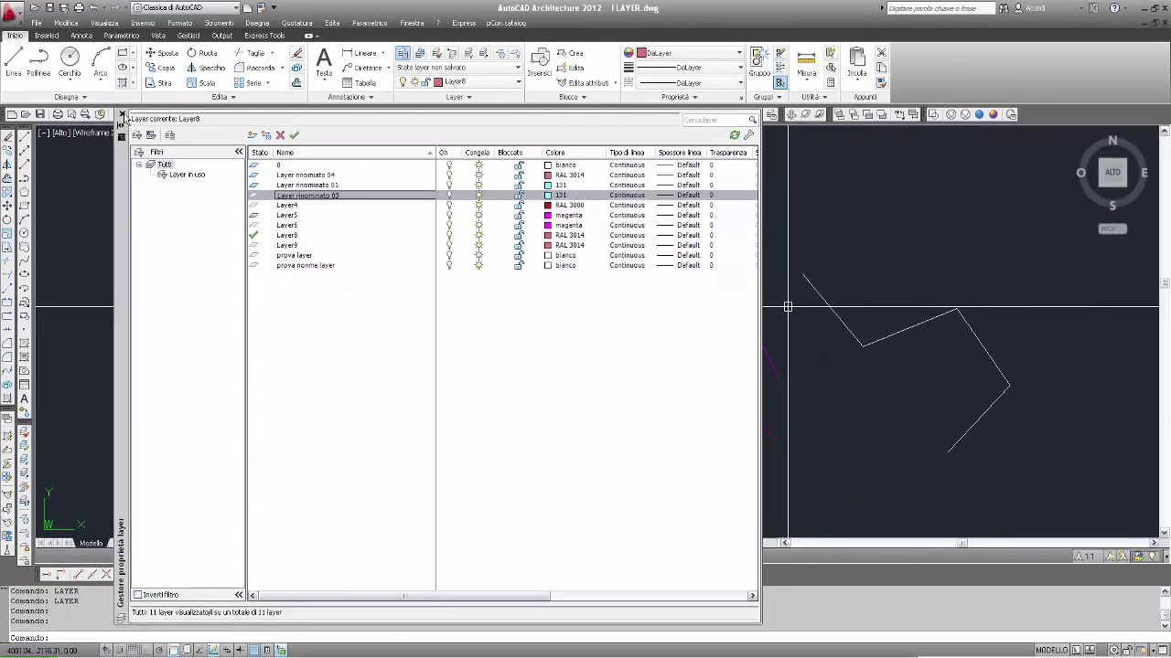
click(122, 116)
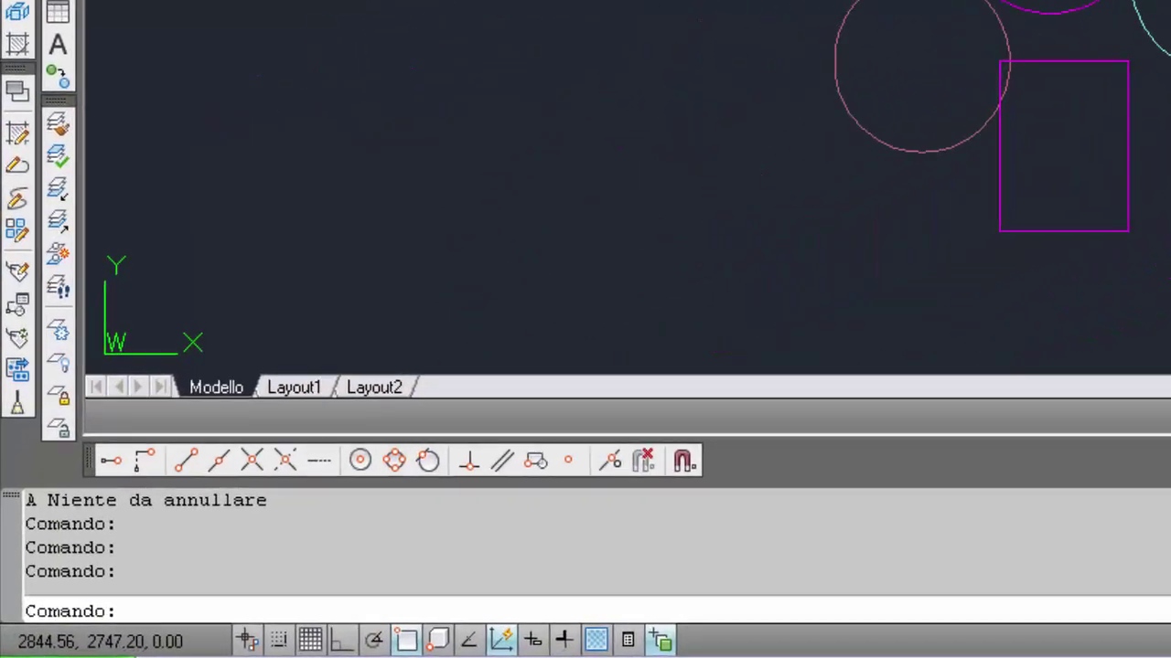
Reopen the layer properties manager with the LAYER command and delete Layer6.
text(la)
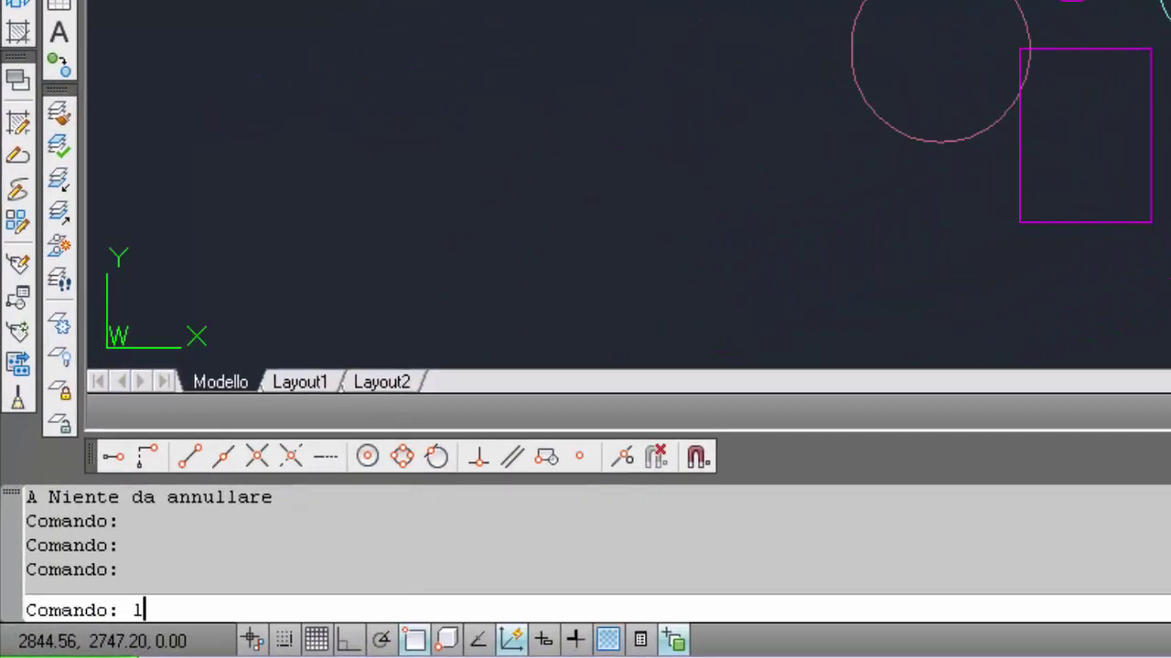
text(yer)
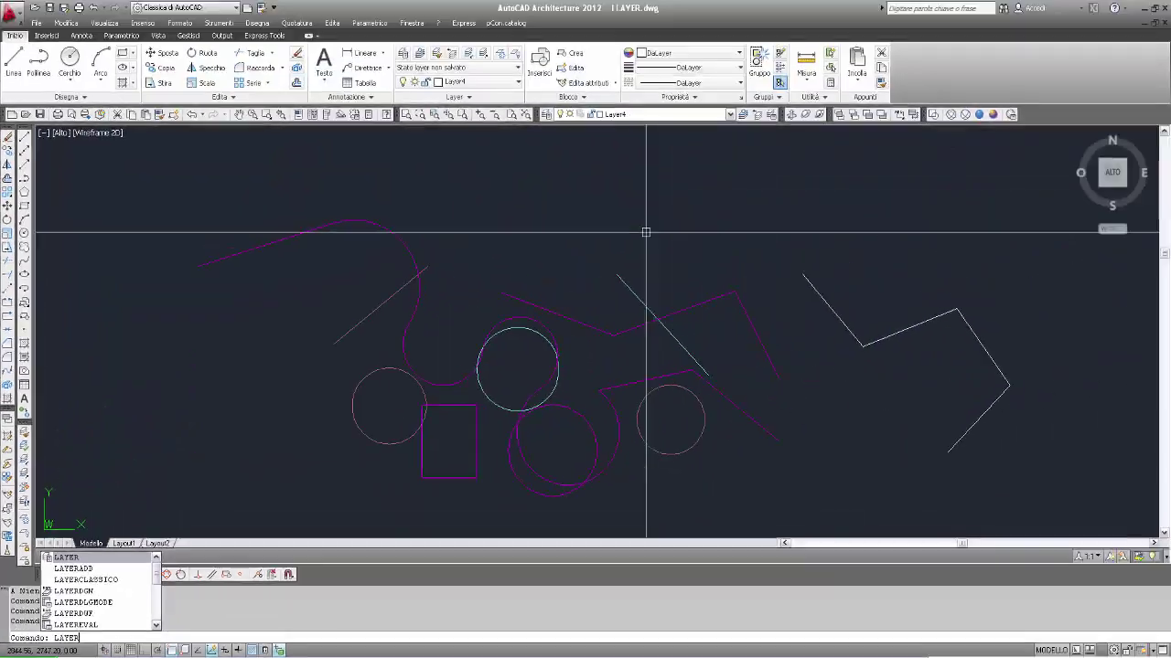
key(Return)
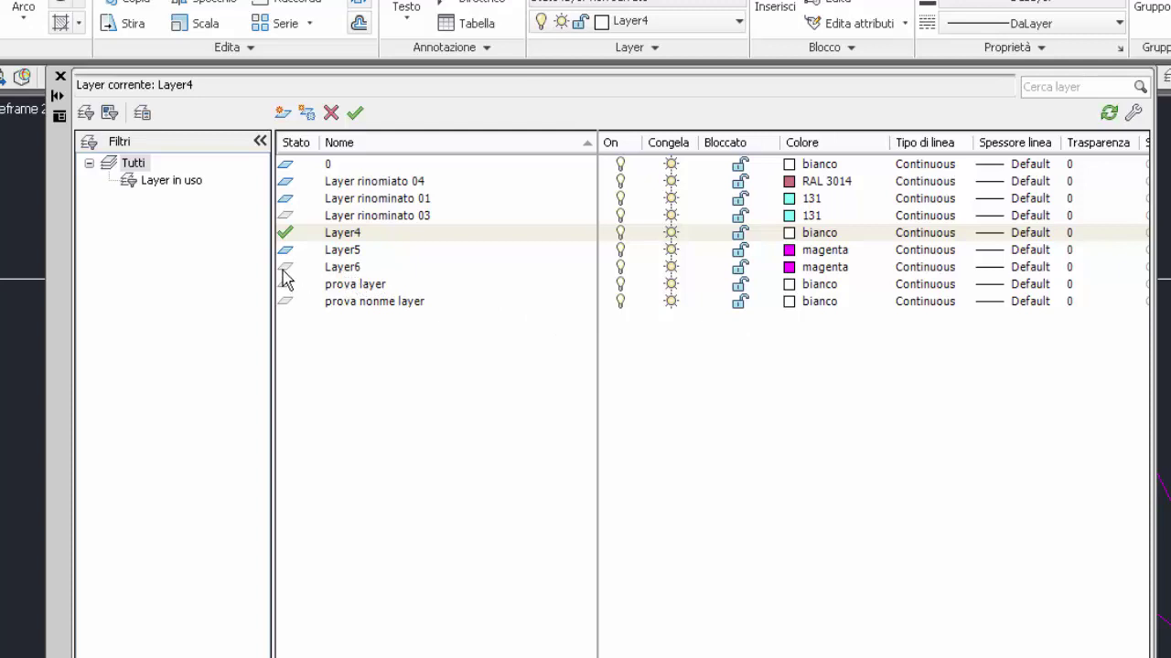
click(342, 268)
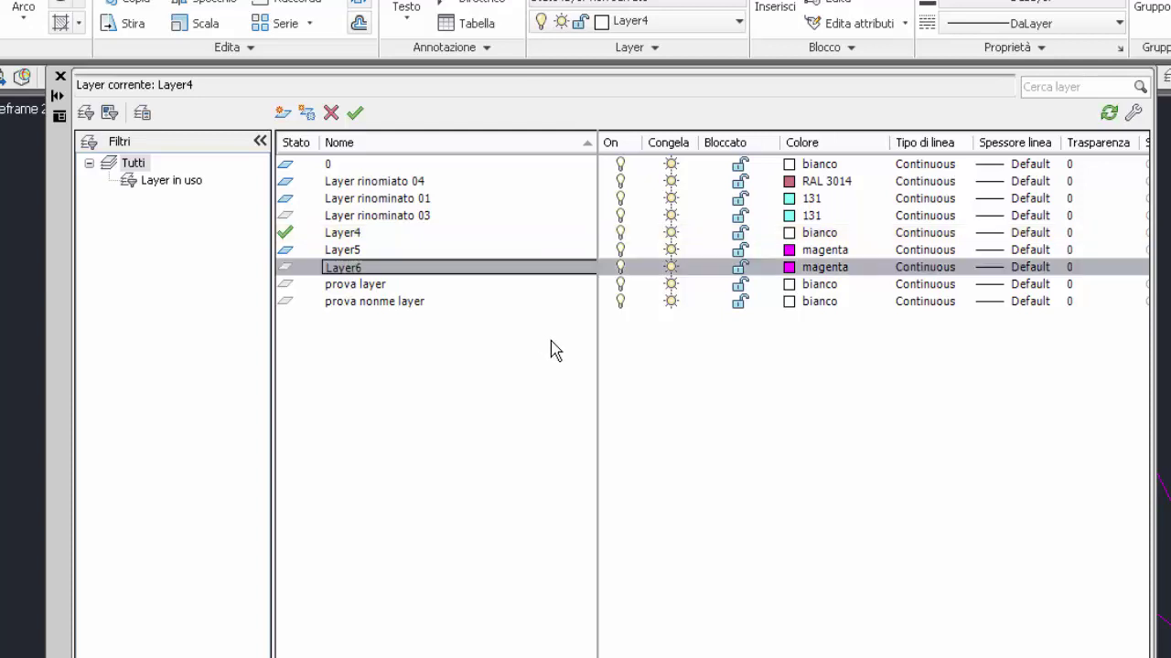
key(alt+e)
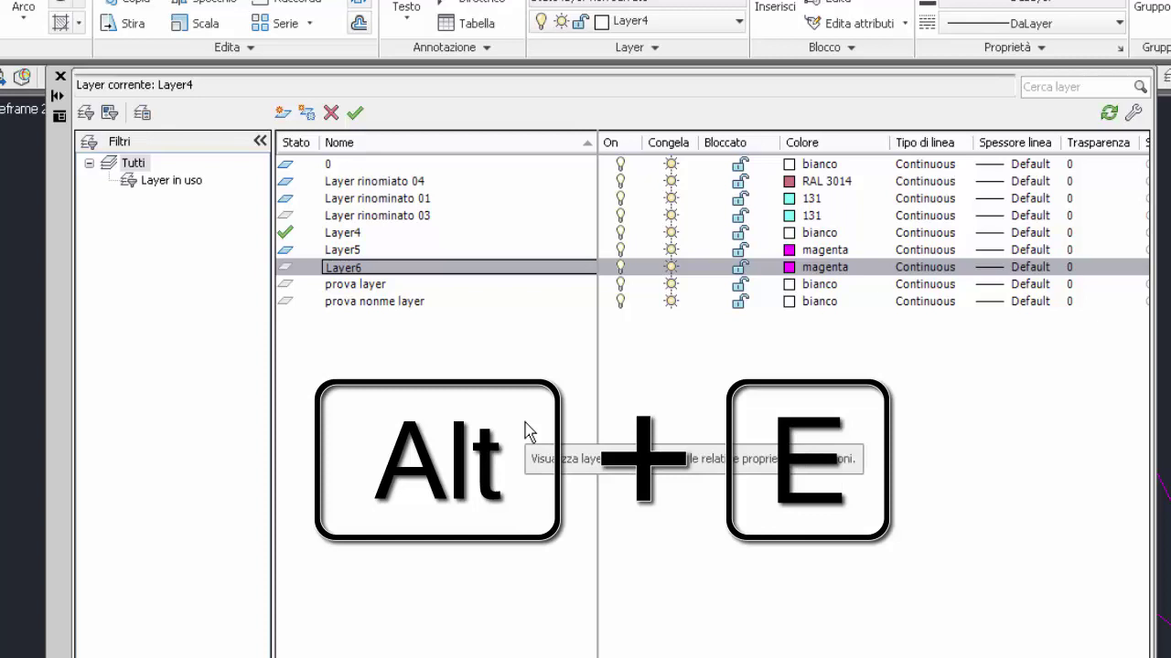
key(alt+e)
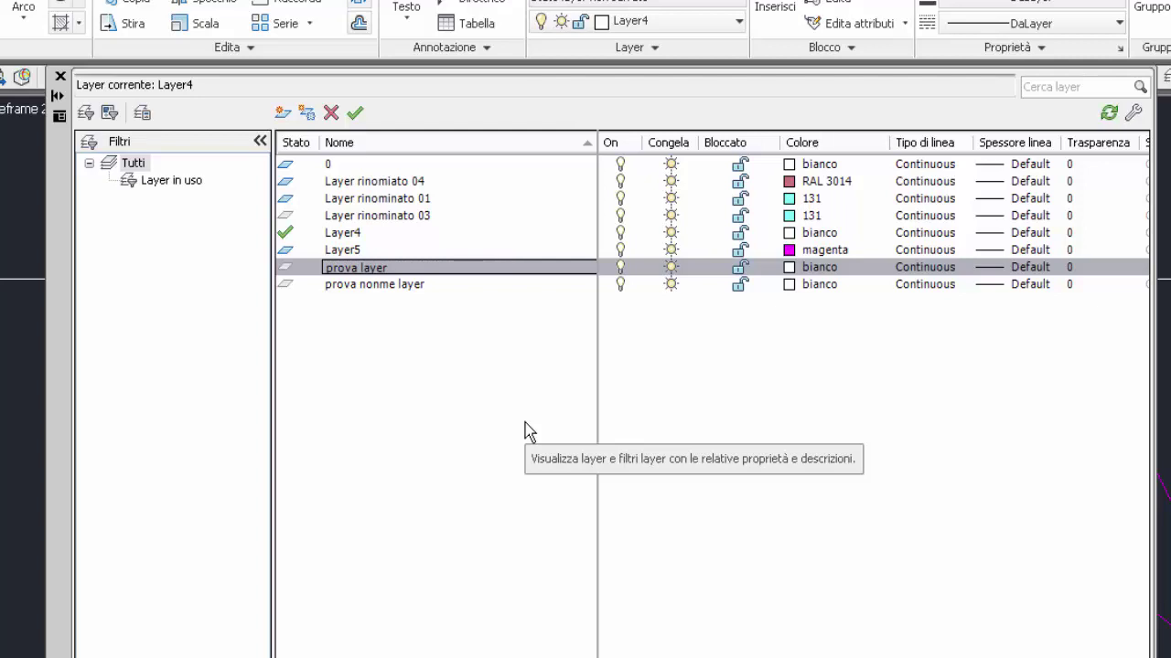
Try to delete the layer "Layer rinominato 01" and dismiss the resulting dialogs.
click(335, 200)
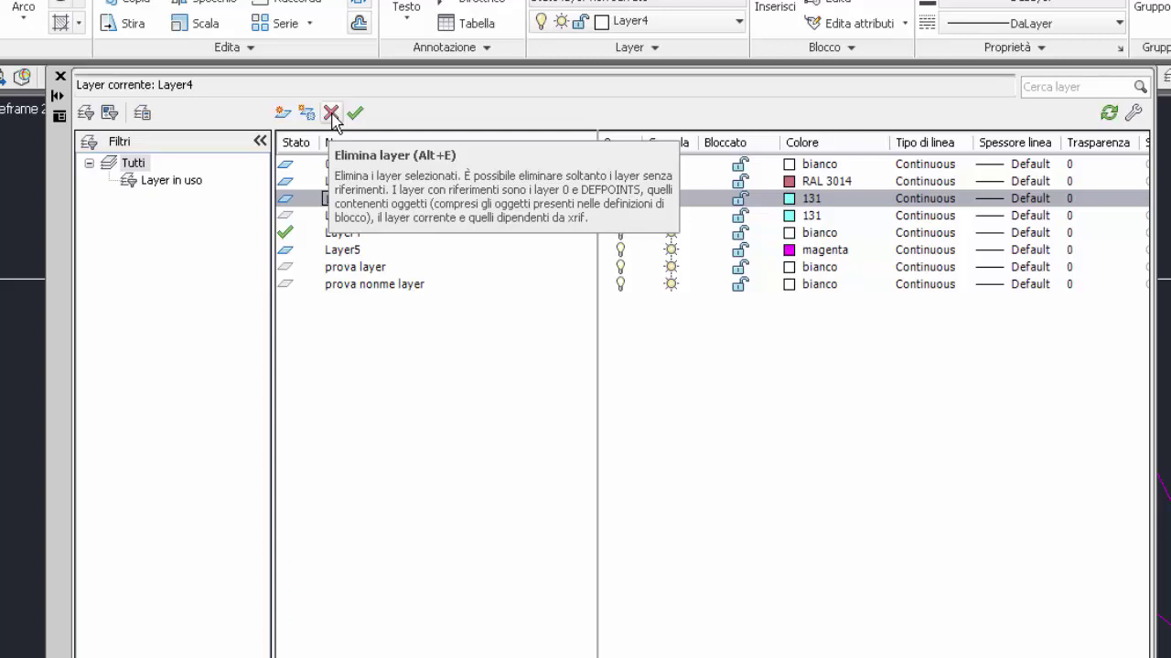
click(331, 113)
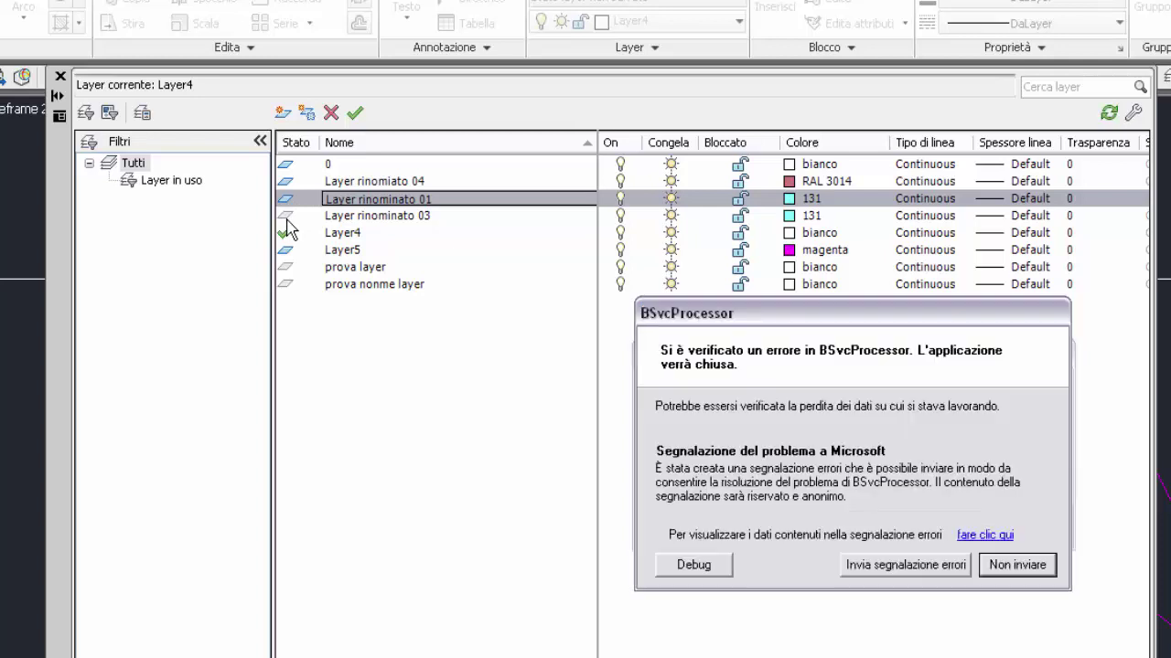
click(1011, 567)
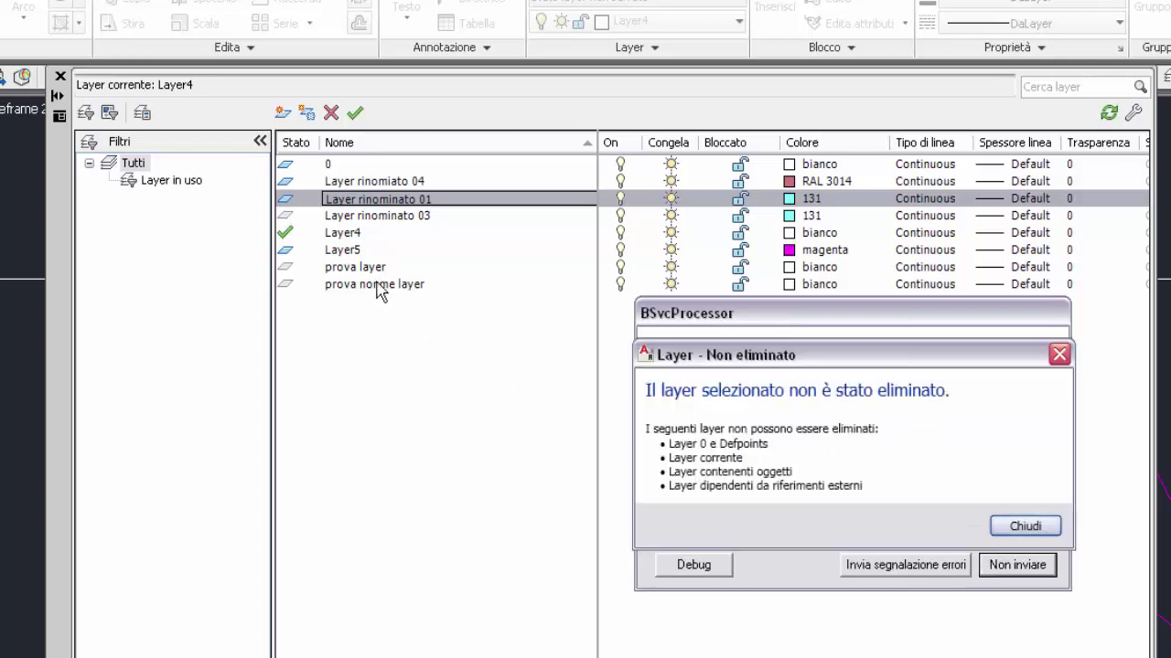
click(1059, 354)
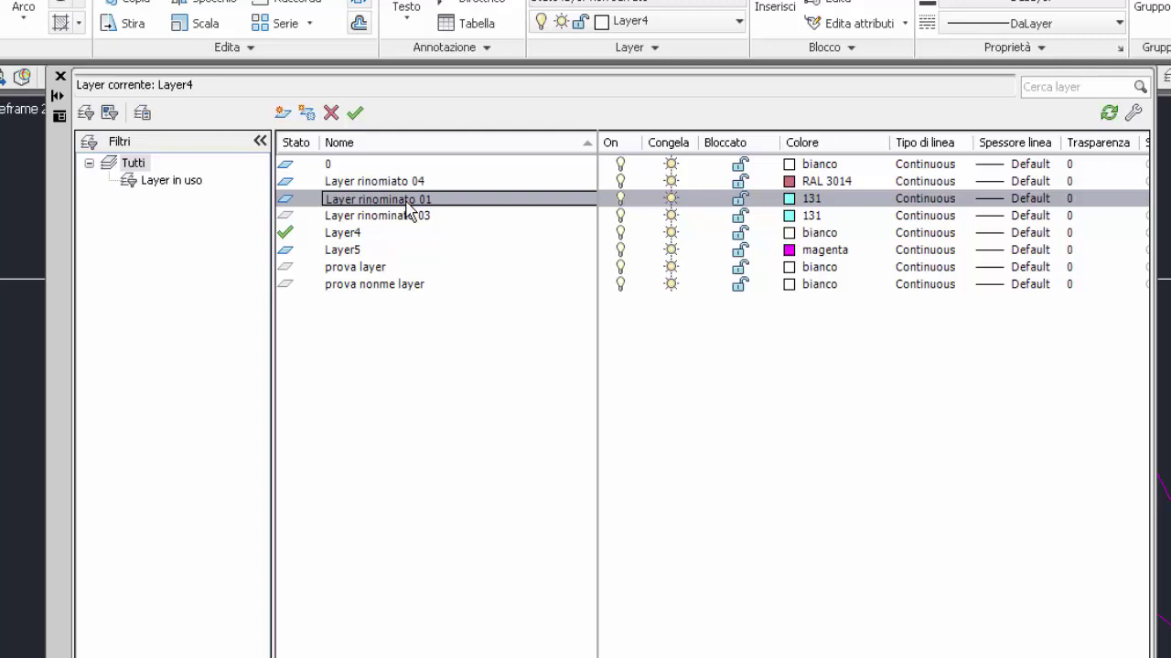
Delete the layer "Layer rinominato 03" and close the layer properties manager.
click(378, 217)
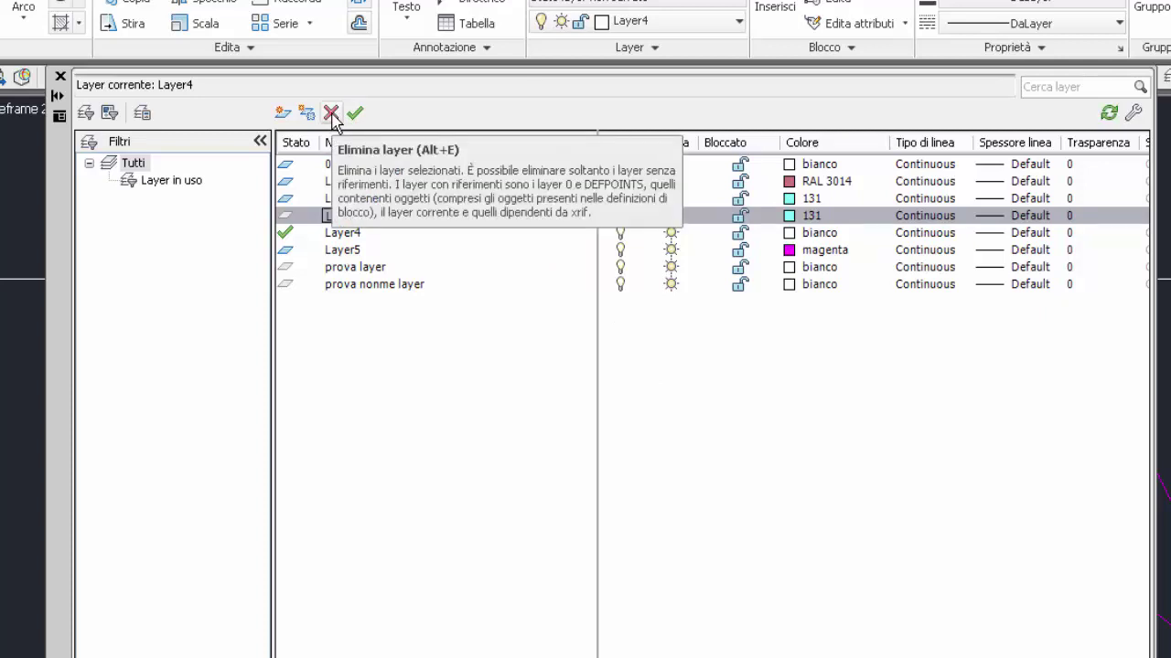
click(331, 113)
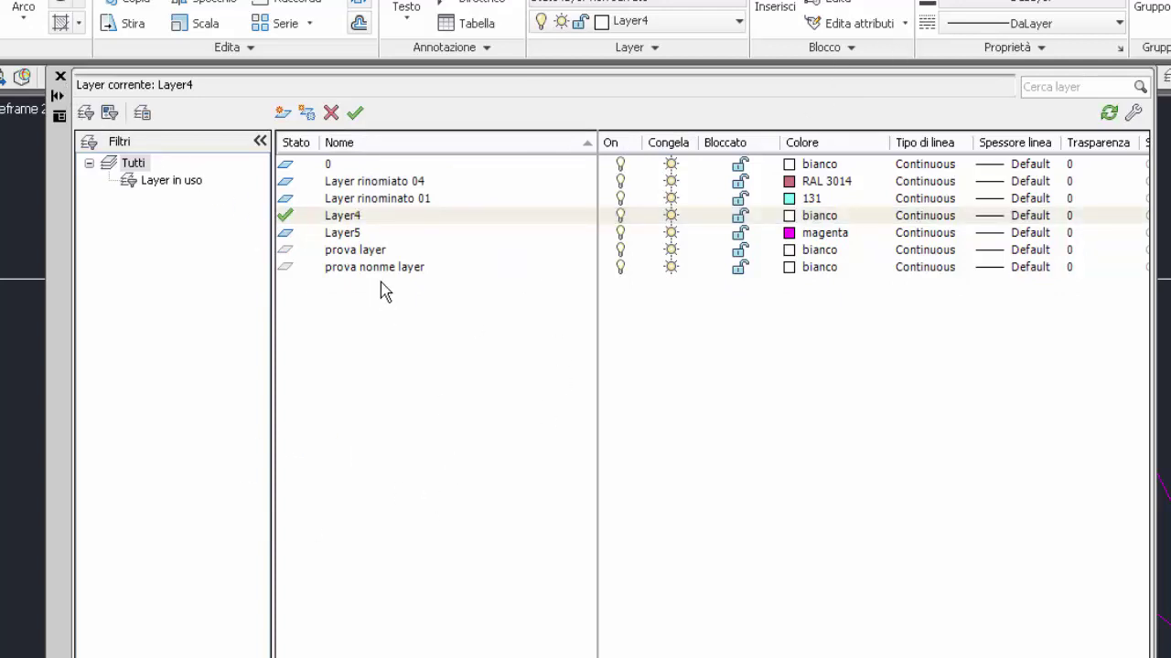
click(61, 77)
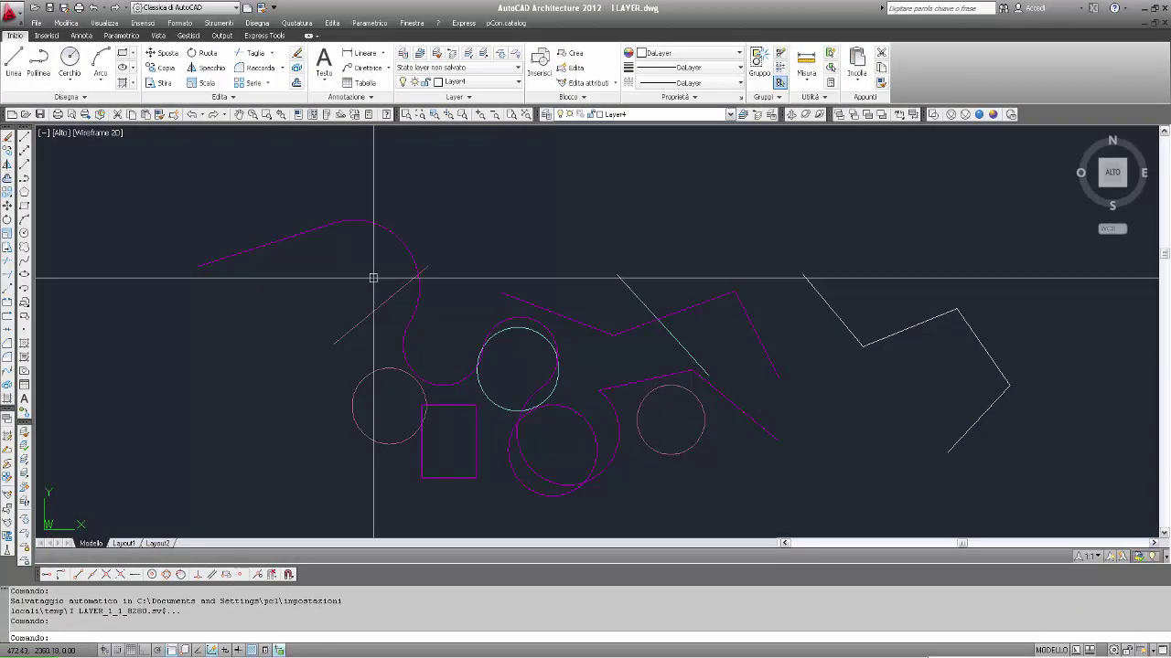
Create a new blank drawing and open its layer properties manager with the LAYER command.
key(ctrl+n)
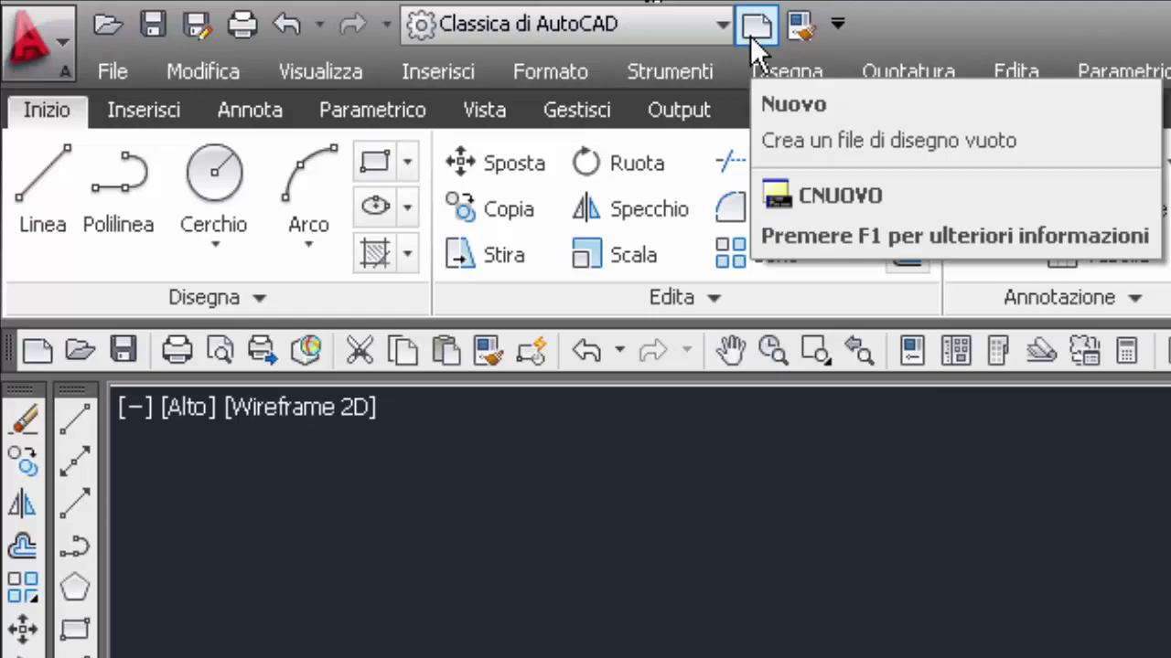
click(750, 36)
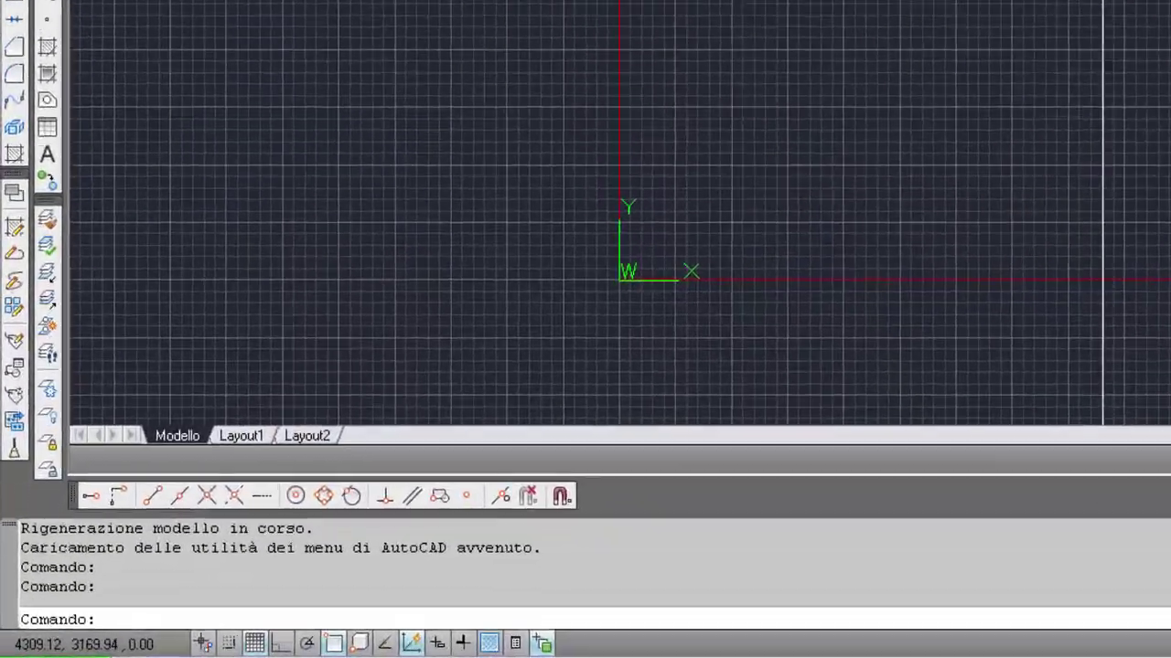
text(laye)
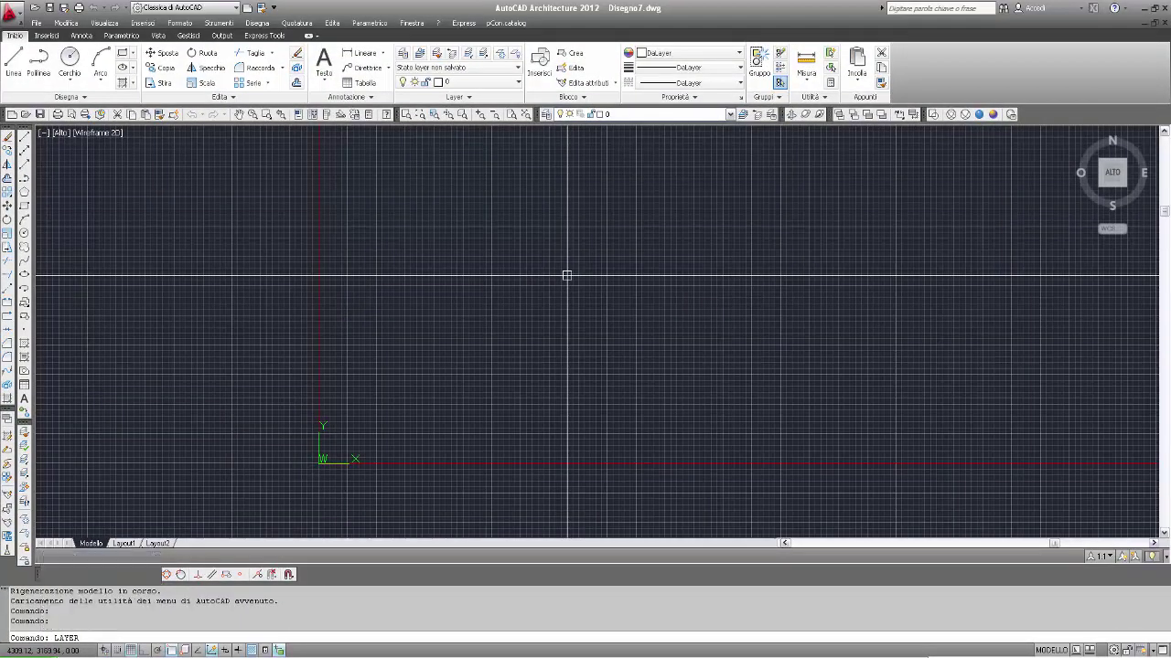
key(Return)
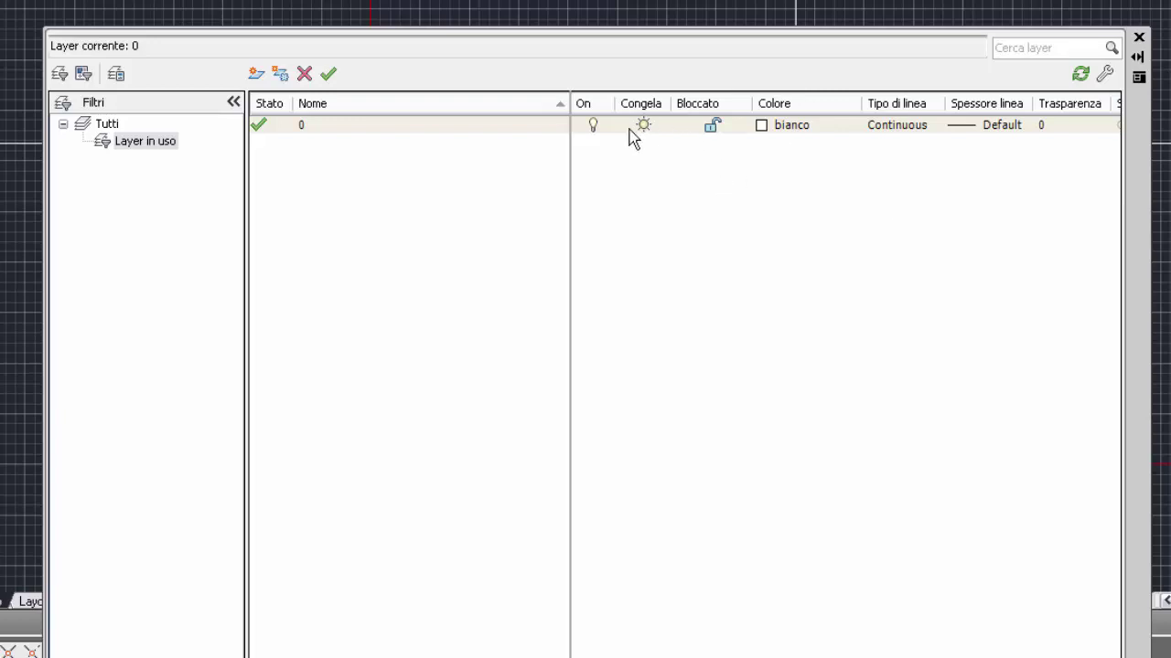
Select layer 0, reposition the layer properties manager, and collapse and re-expand its filter tree.
double_click(309, 125)
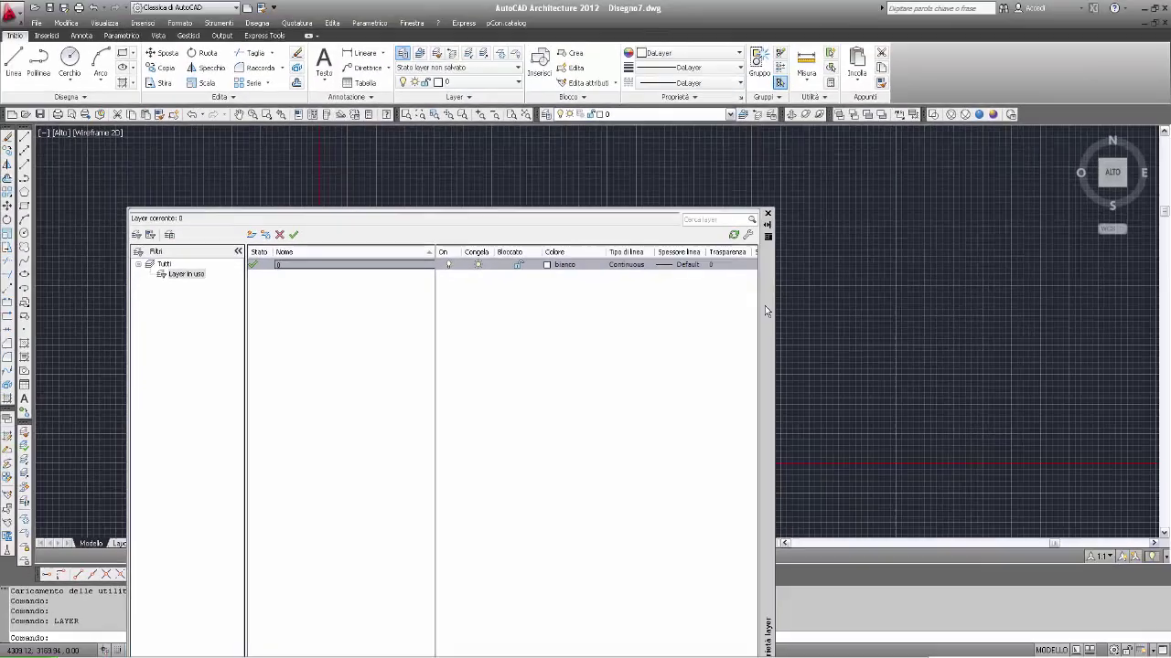
drag(752, 190, 750, 195)
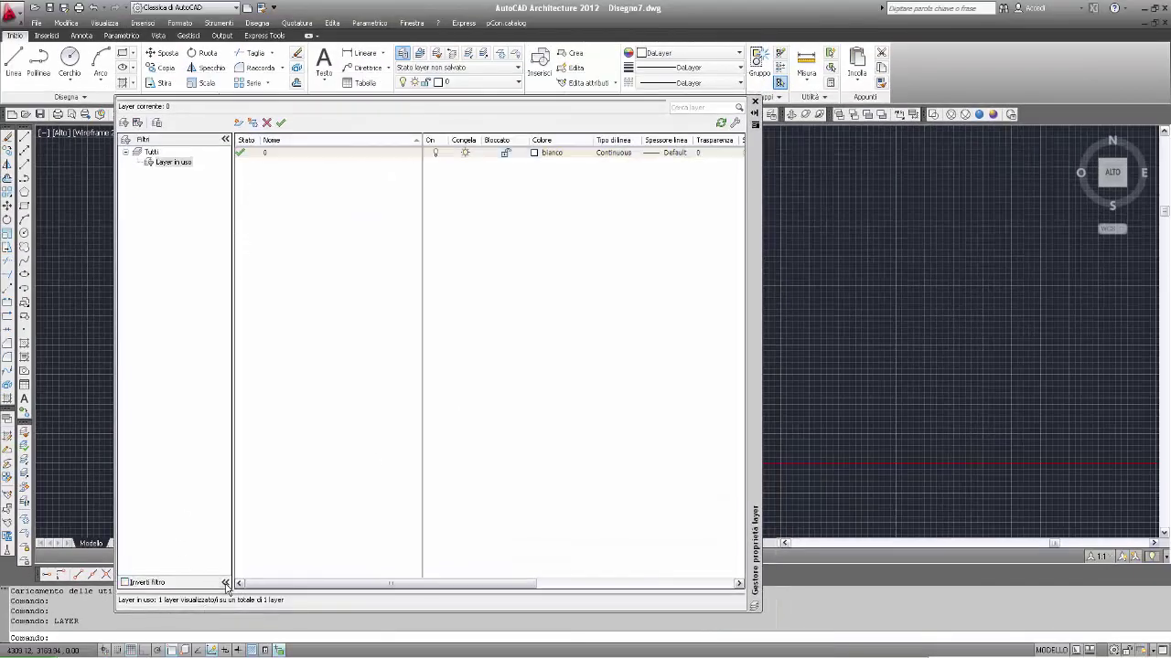
click(225, 584)
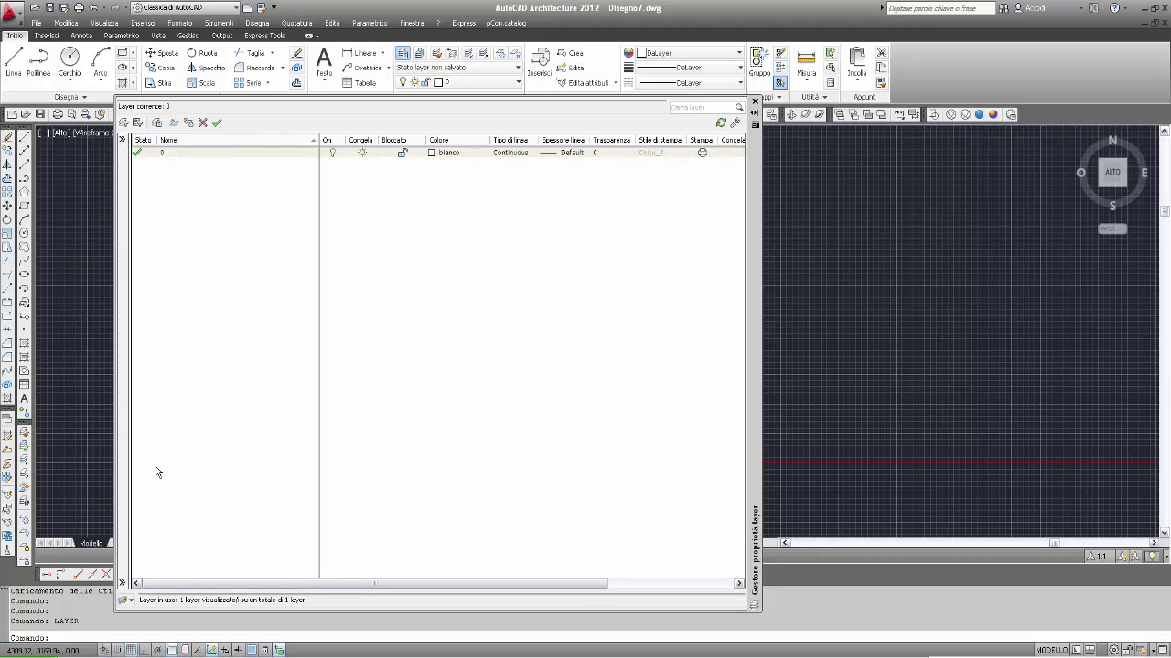
click(123, 139)
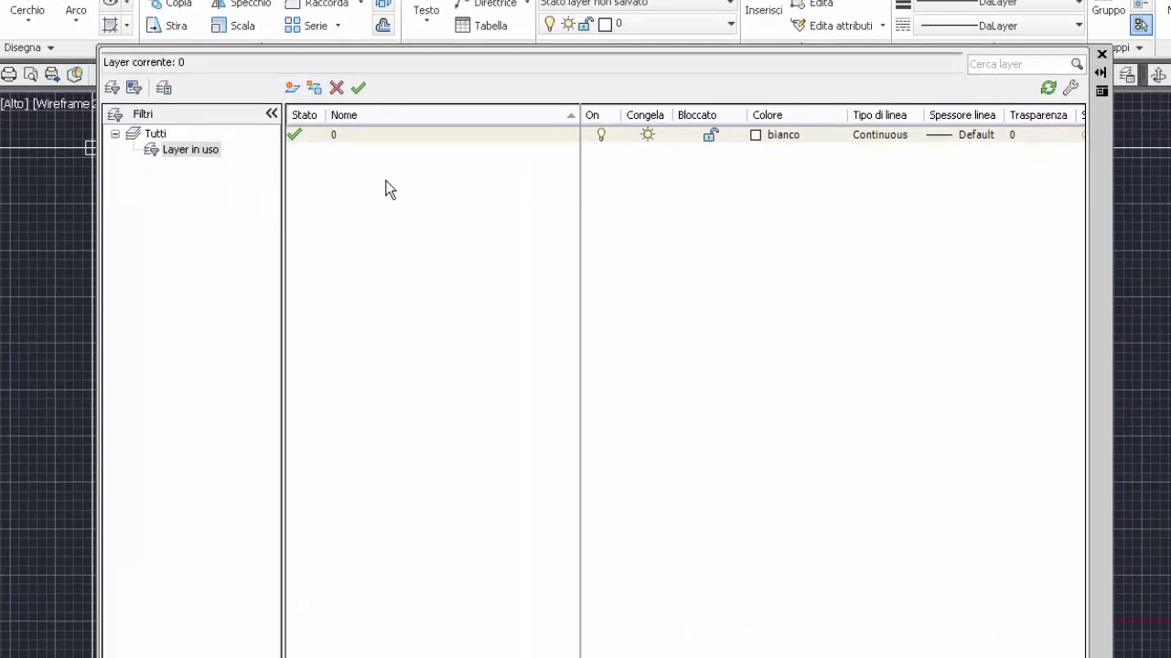
Switch between the "Tutti" and "Layer in uso" filters, ending on "Tutti", and create a new layer.
click(153, 136)
click(181, 154)
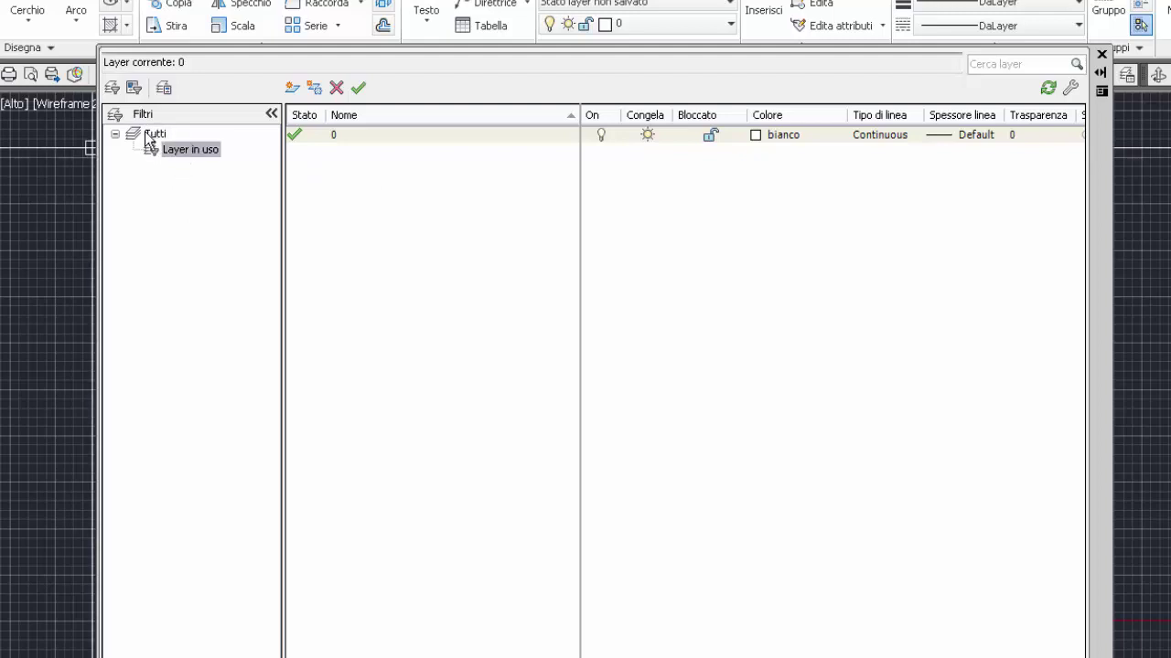
click(153, 135)
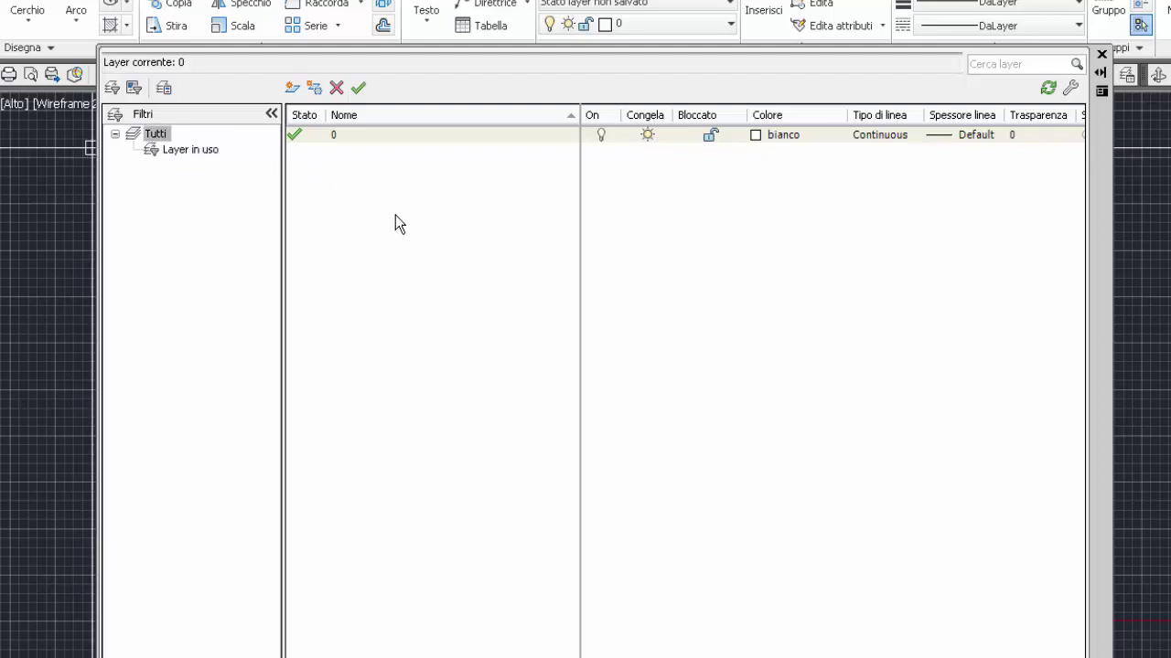
click(292, 88)
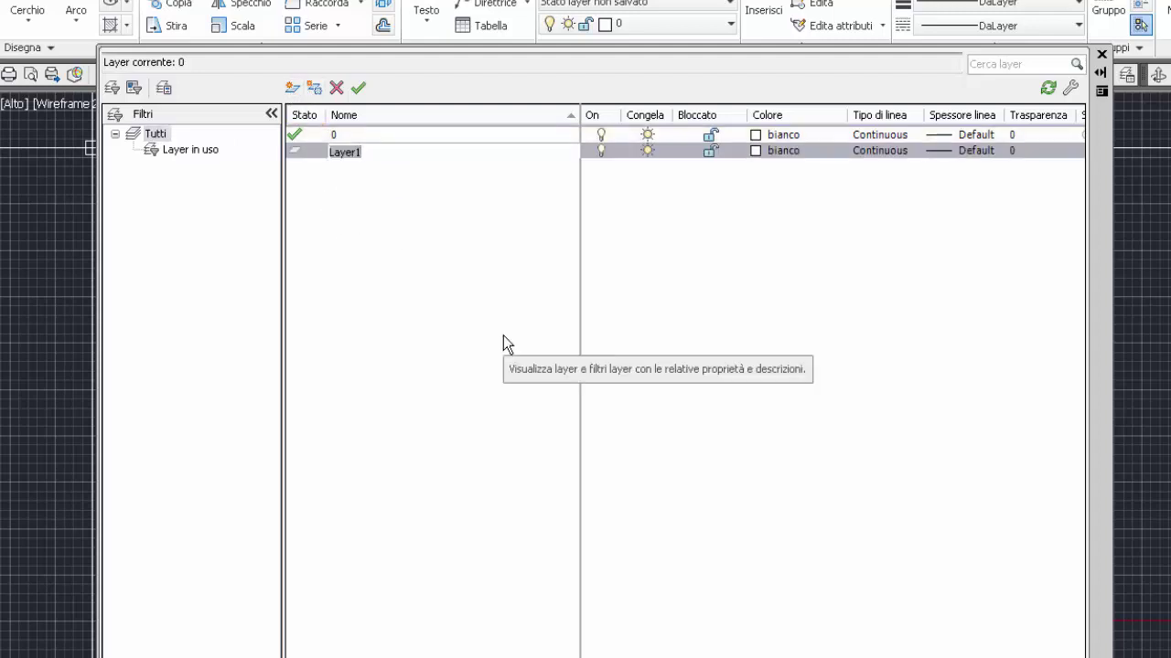
Create a second new layer named Layer2, make Layer1 the current layer, and reposition the layer properties manager.
click(292, 88)
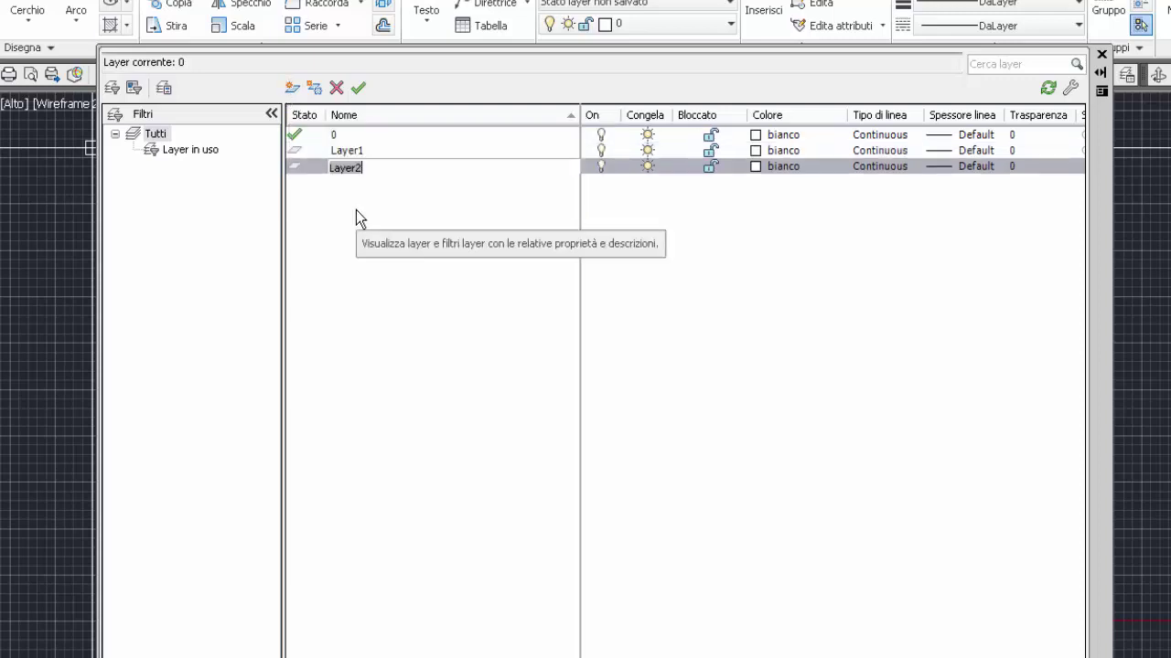
key(Return)
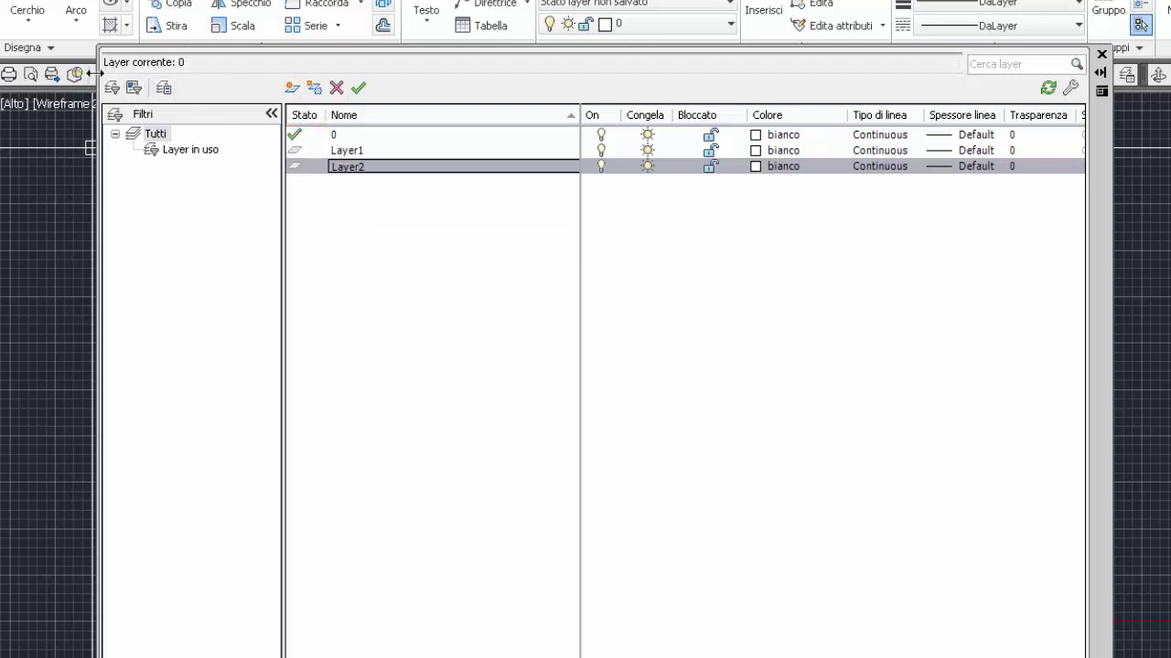
double_click(294, 150)
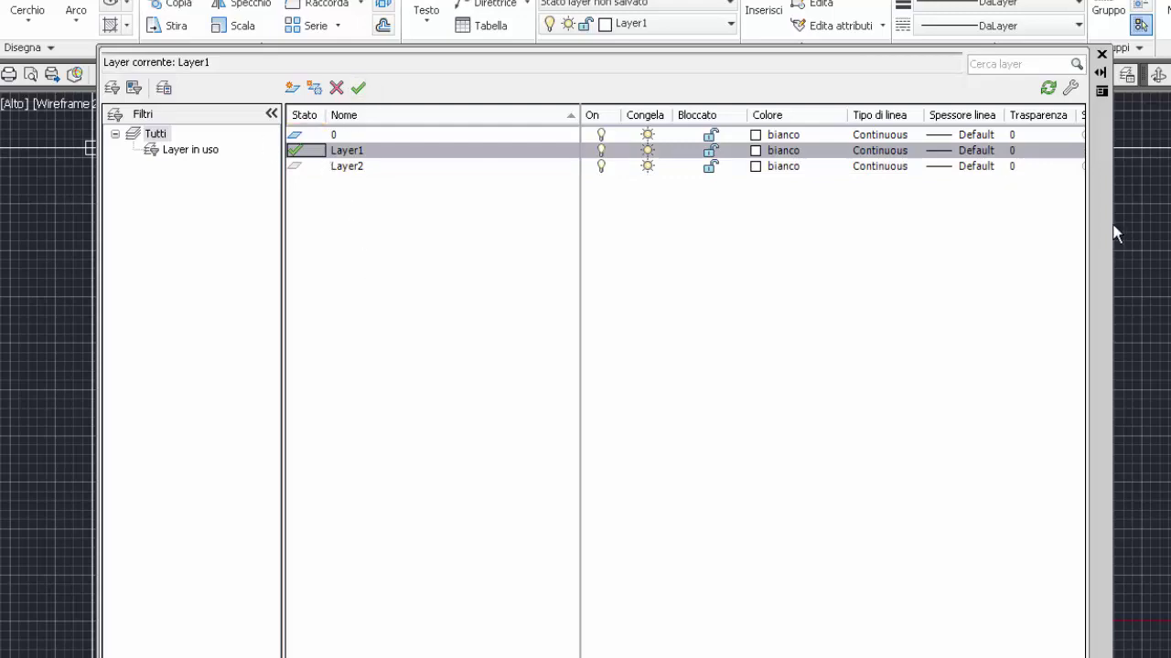
drag(1103, 224, 1135, 251)
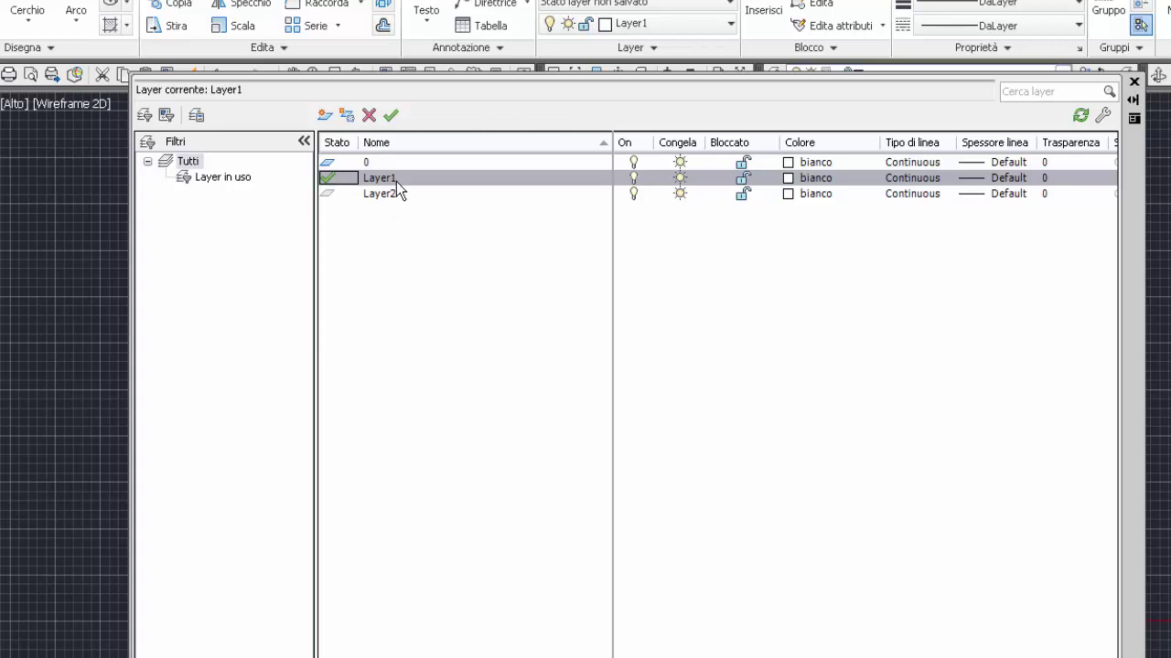
Try to rename layer 0.
click(381, 162)
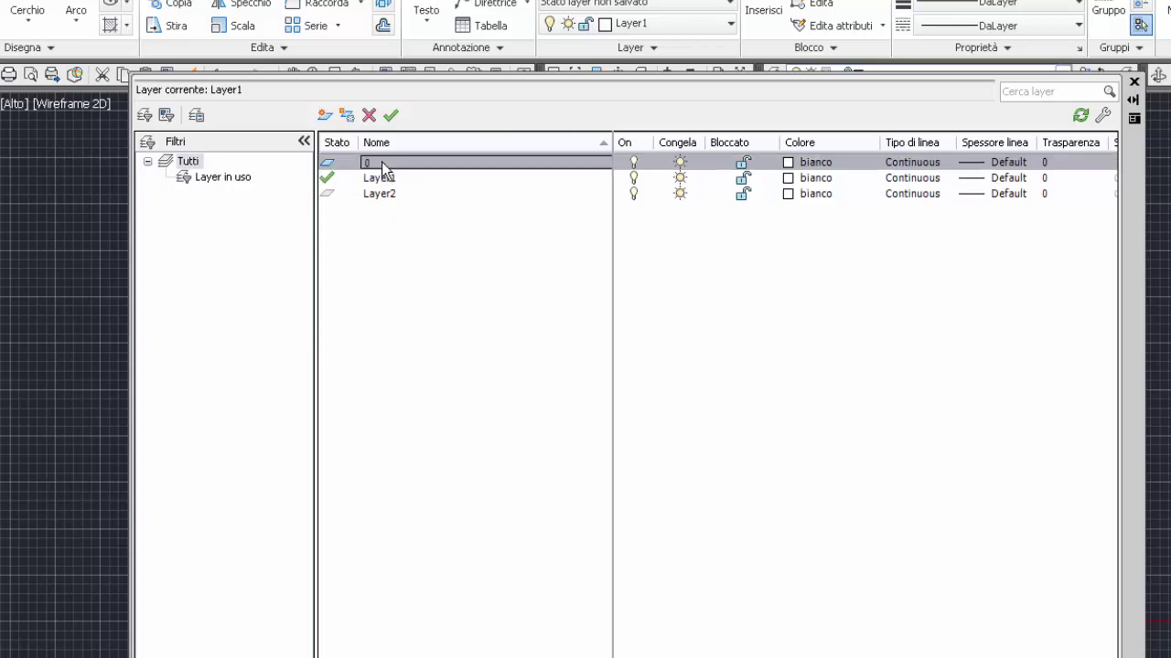
right_click(381, 162)
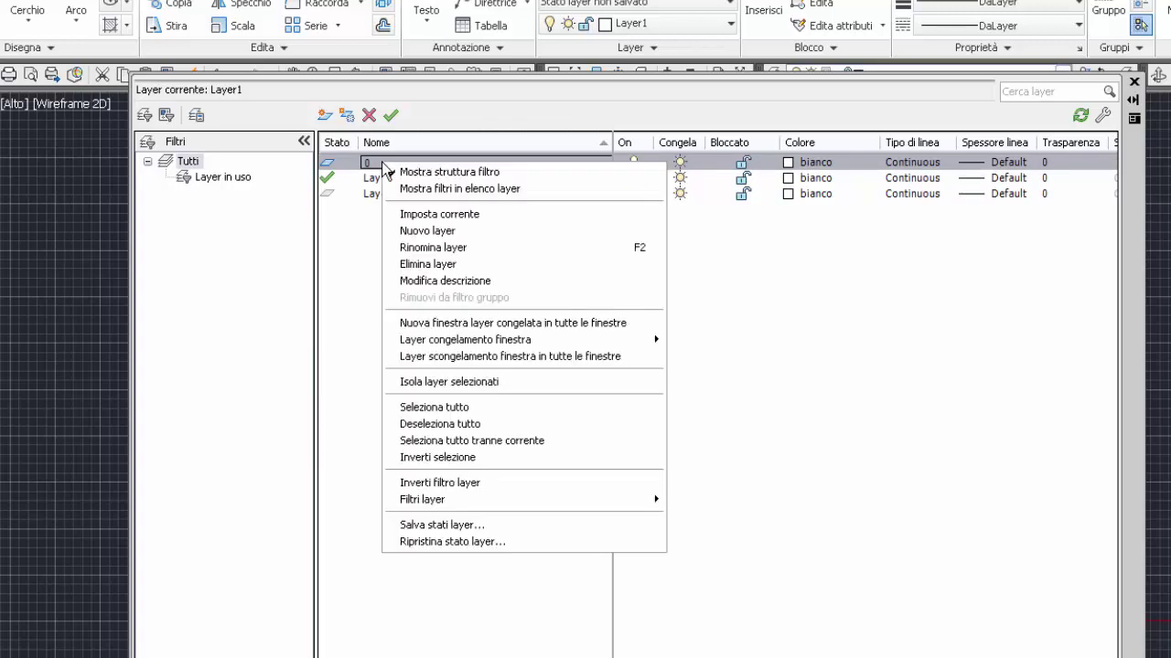
click(363, 165)
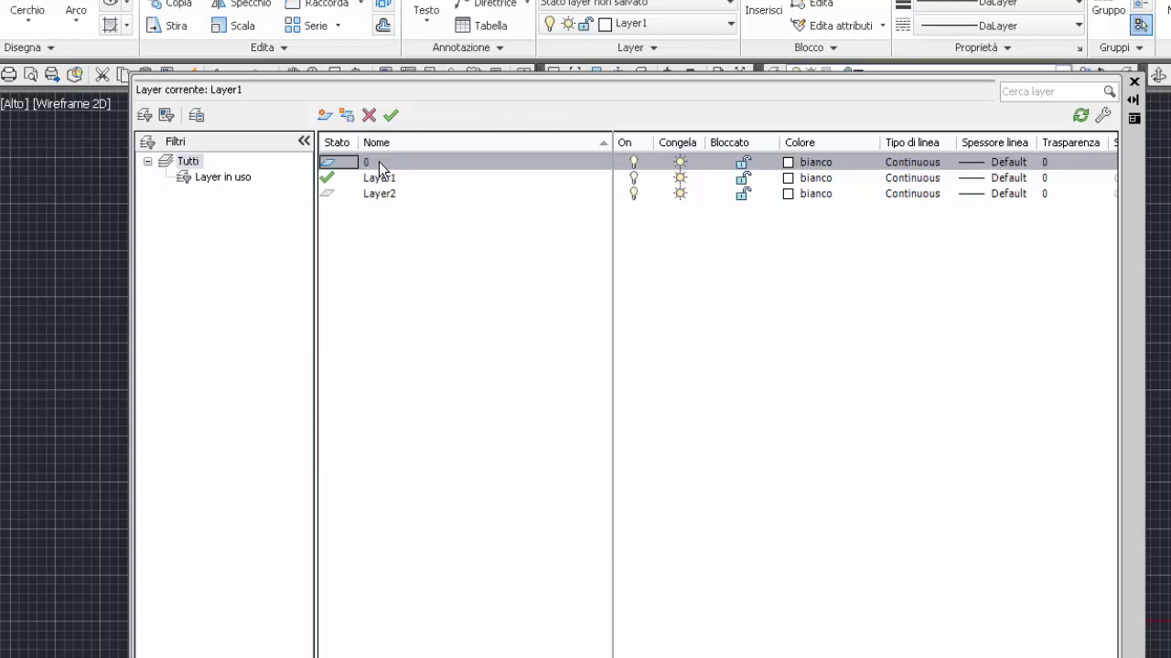
right_click(380, 161)
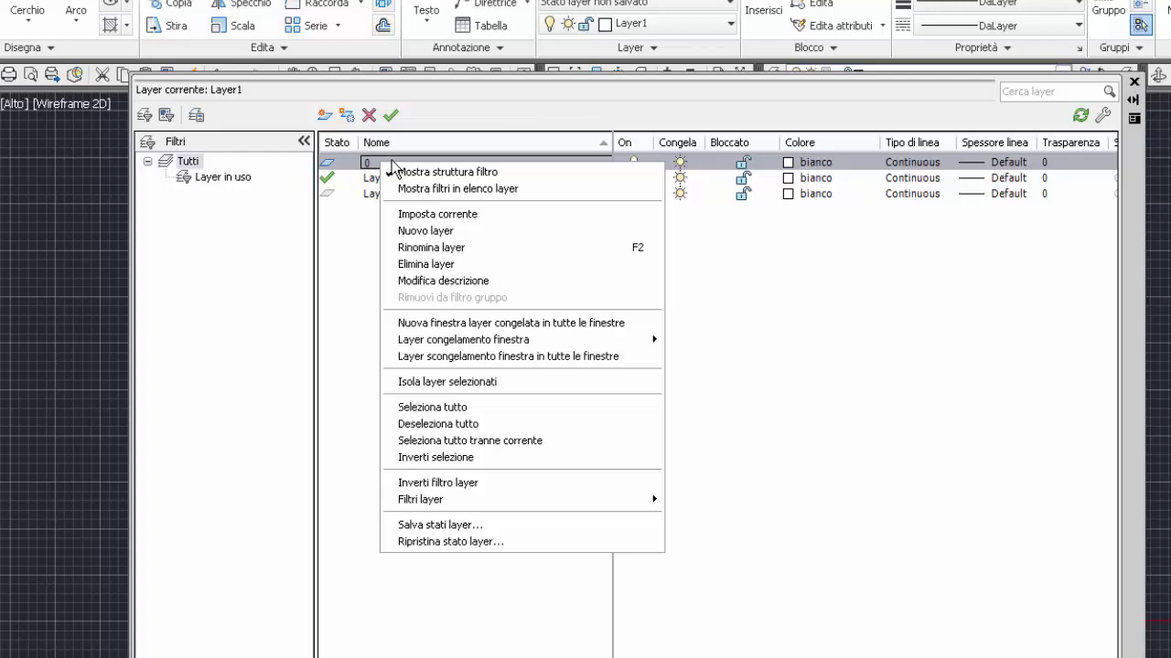
click(442, 248)
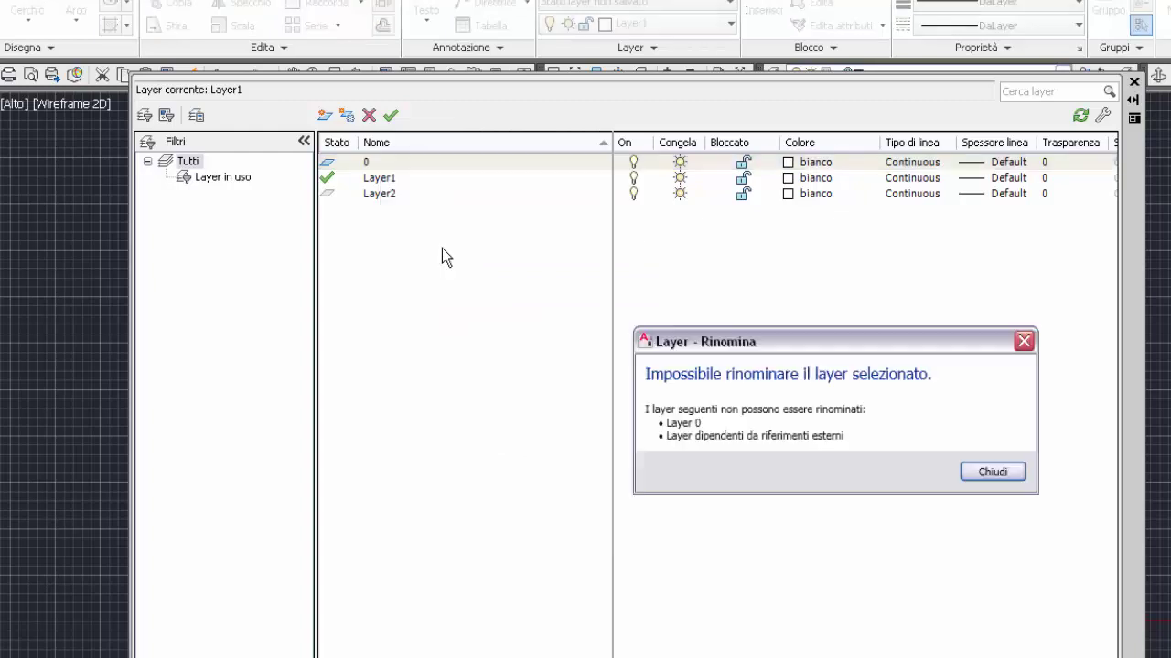
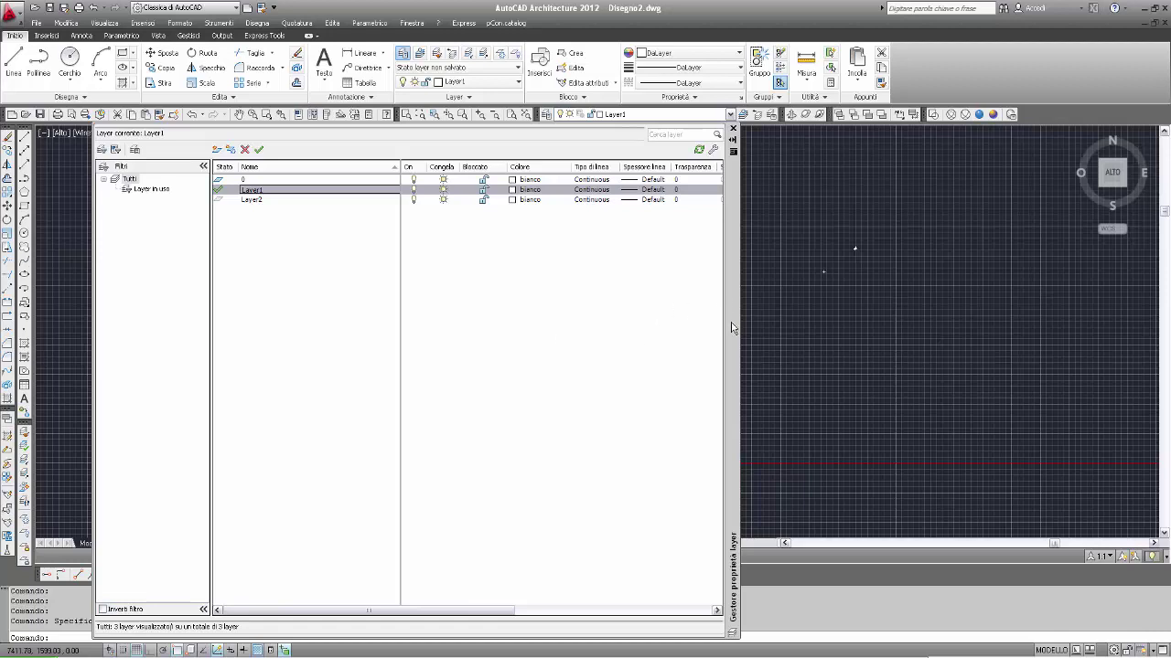
Dismiss the BSvcProcessor error without sending a report, and place a horizontal linear dimension in the empty drawing area beside the layer manager.
drag(732, 328, 728, 359)
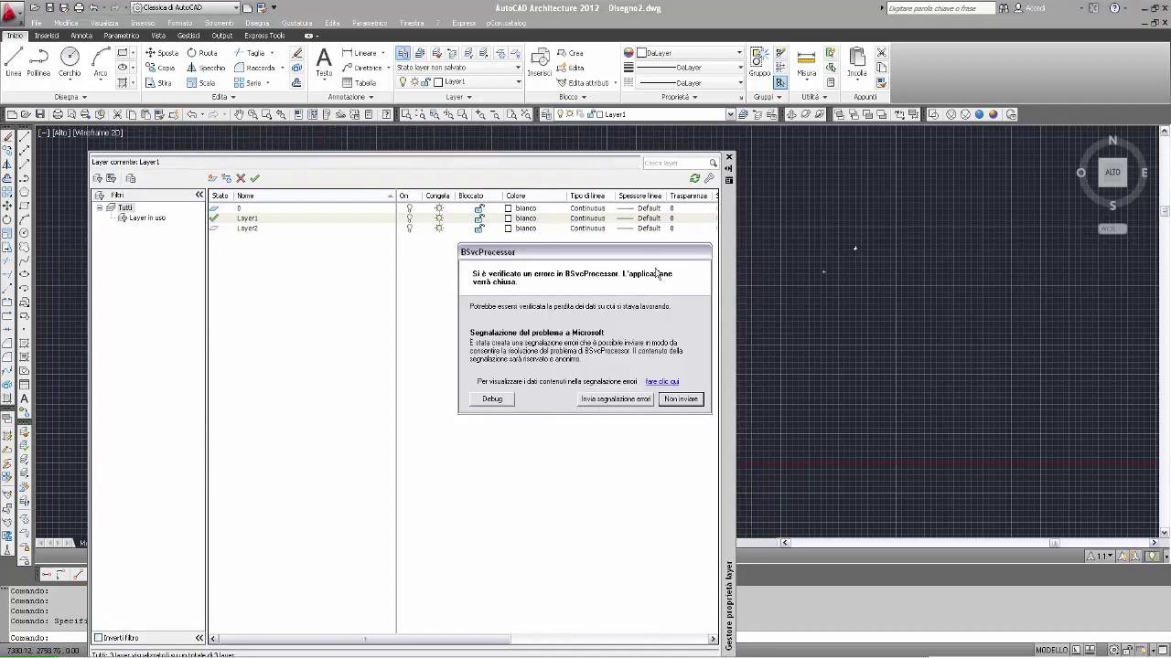
click(681, 400)
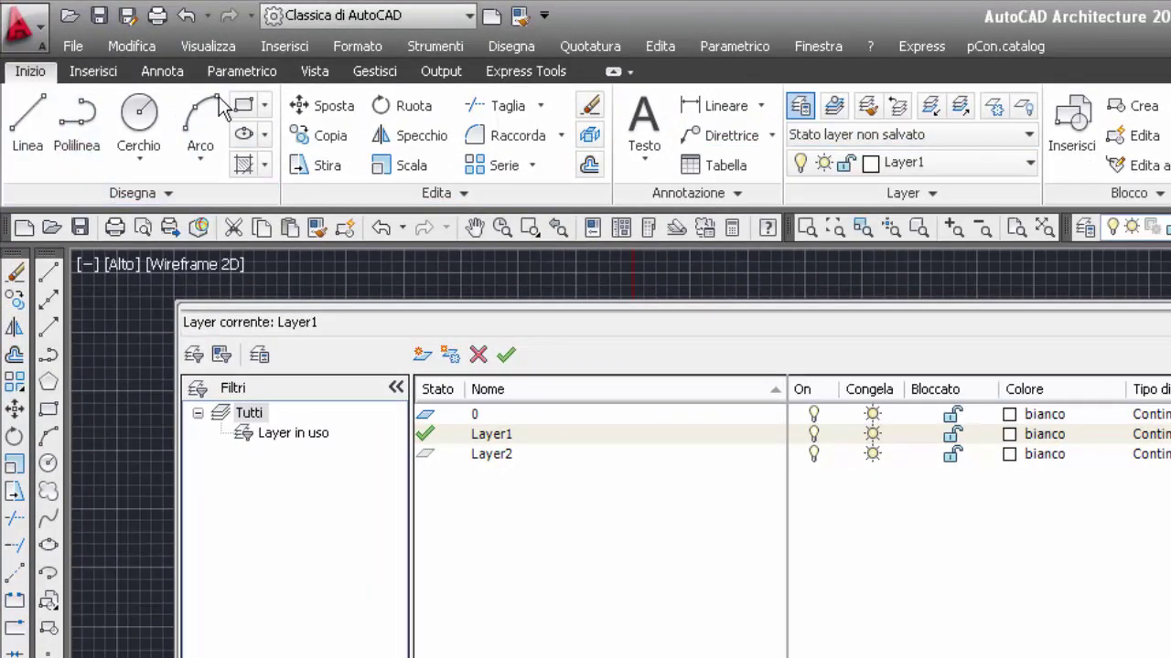
click(725, 107)
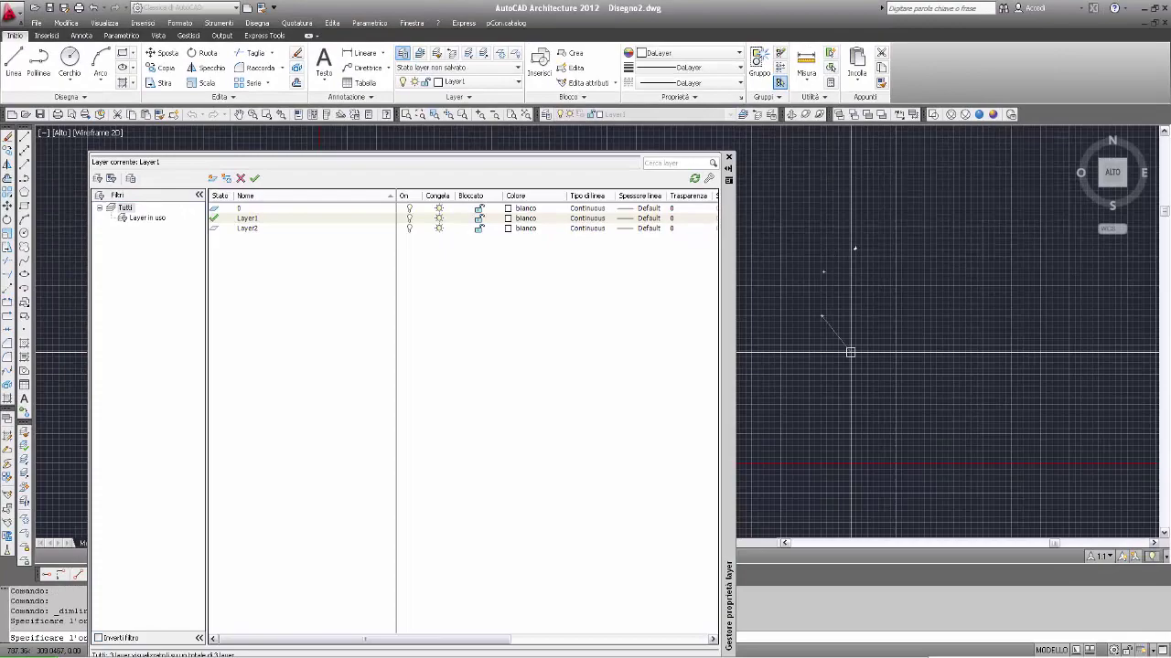
click(822, 316)
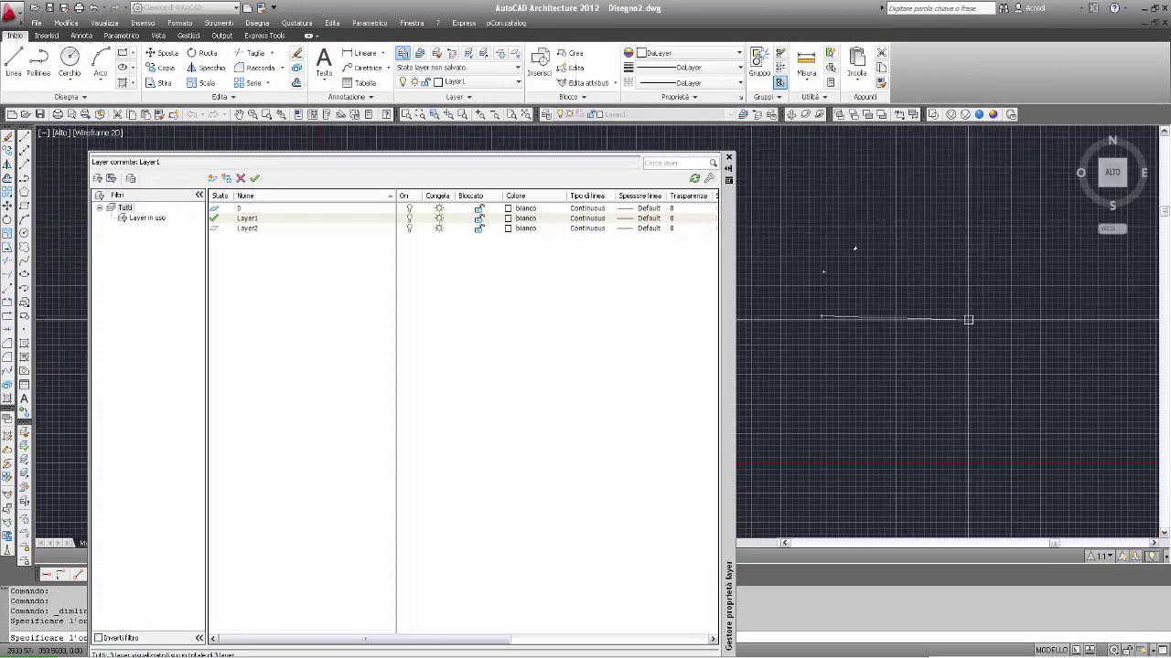
click(970, 323)
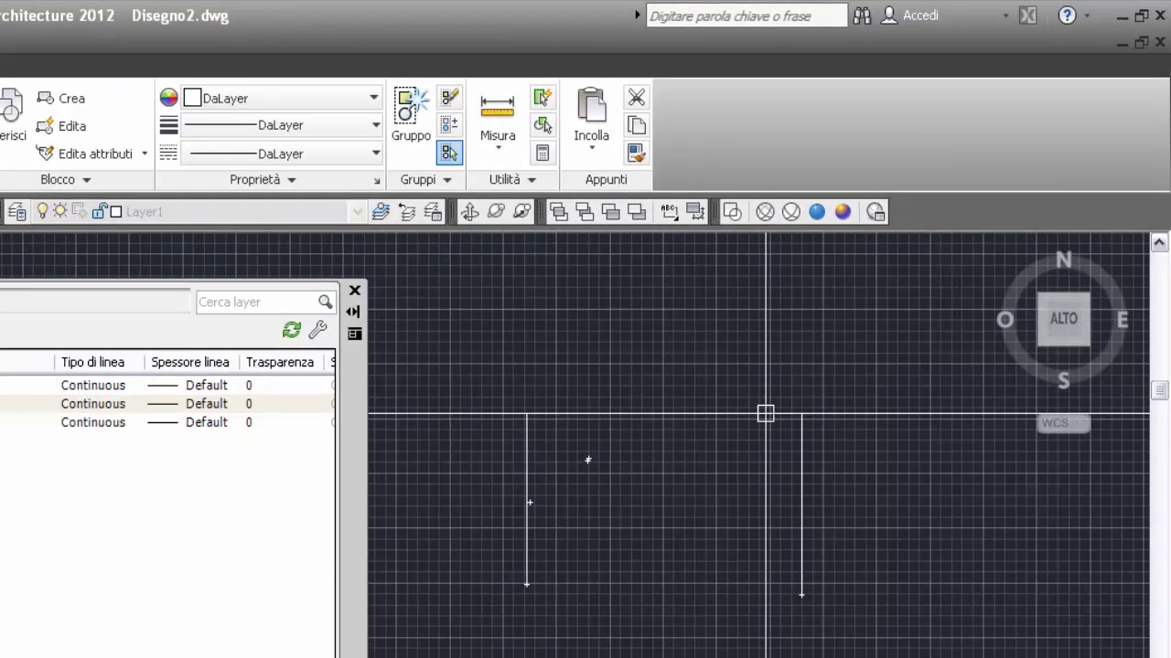
click(765, 413)
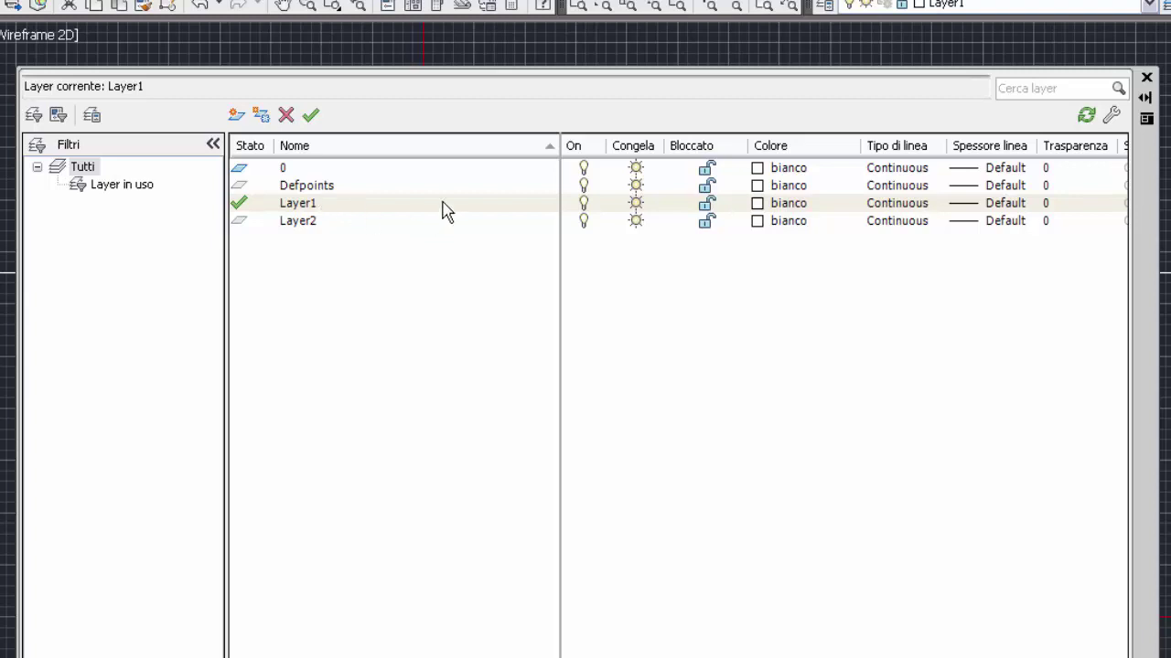
Try to delete the Defpoints layer and dismiss the resulting message.
click(321, 192)
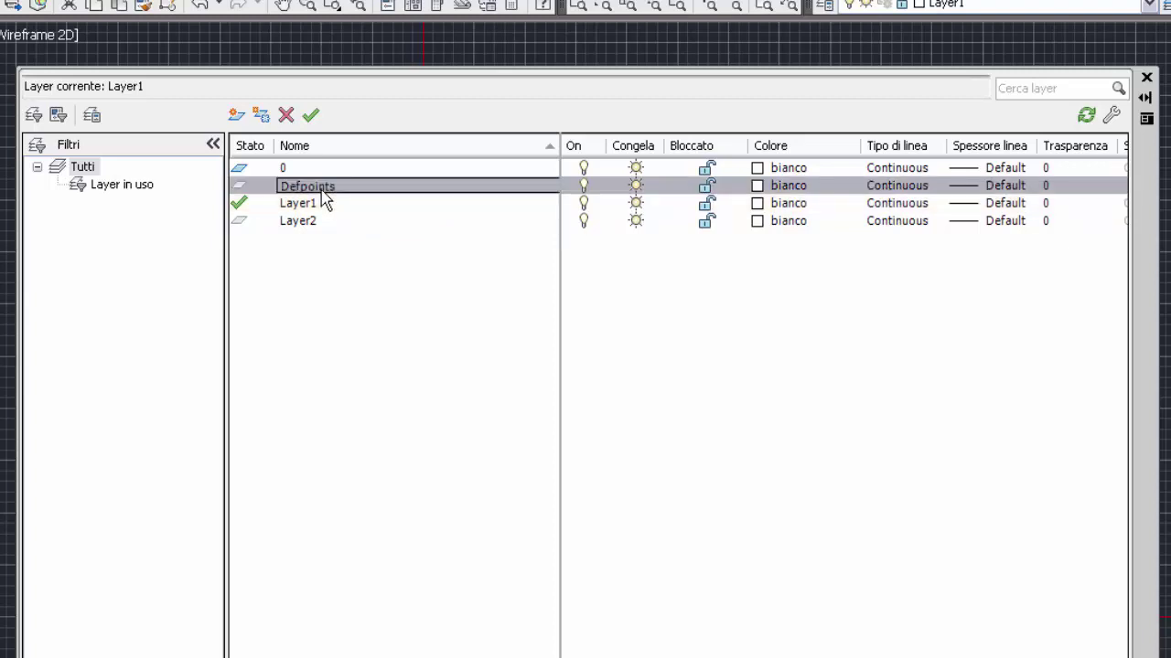
right_click(326, 195)
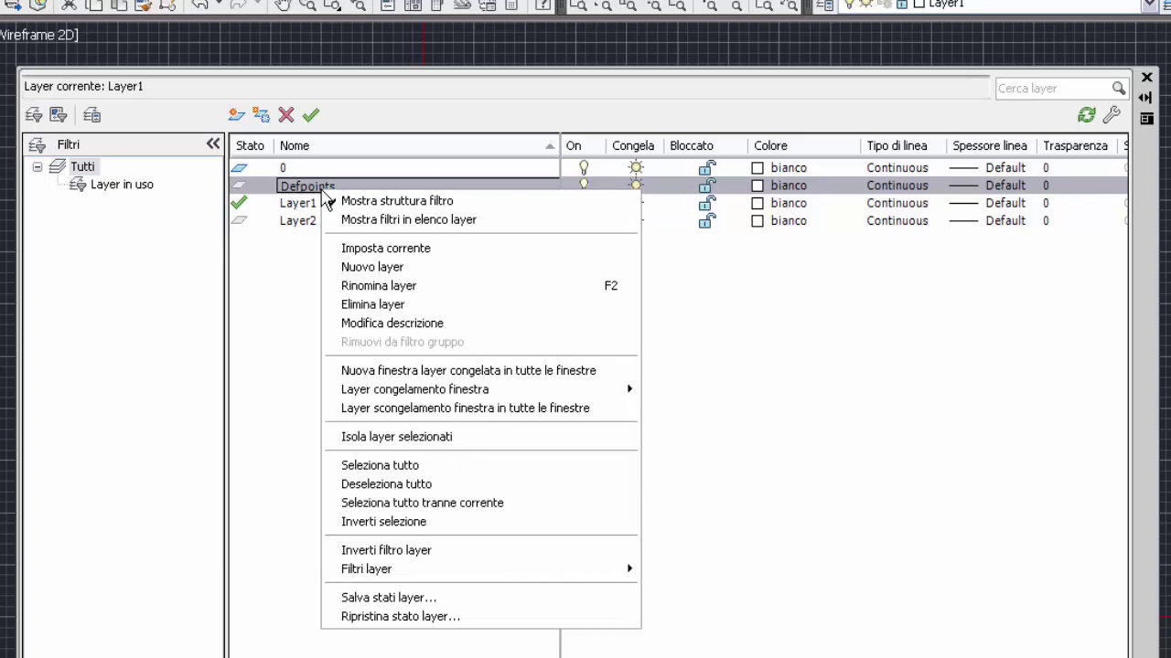
click(406, 307)
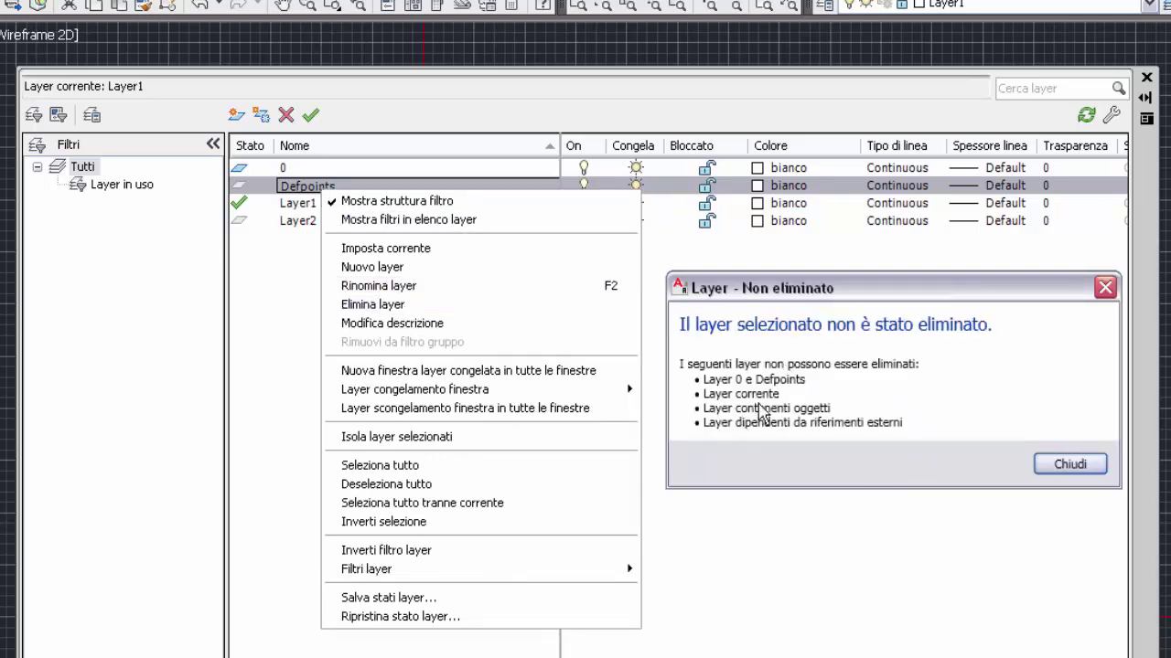
click(1107, 289)
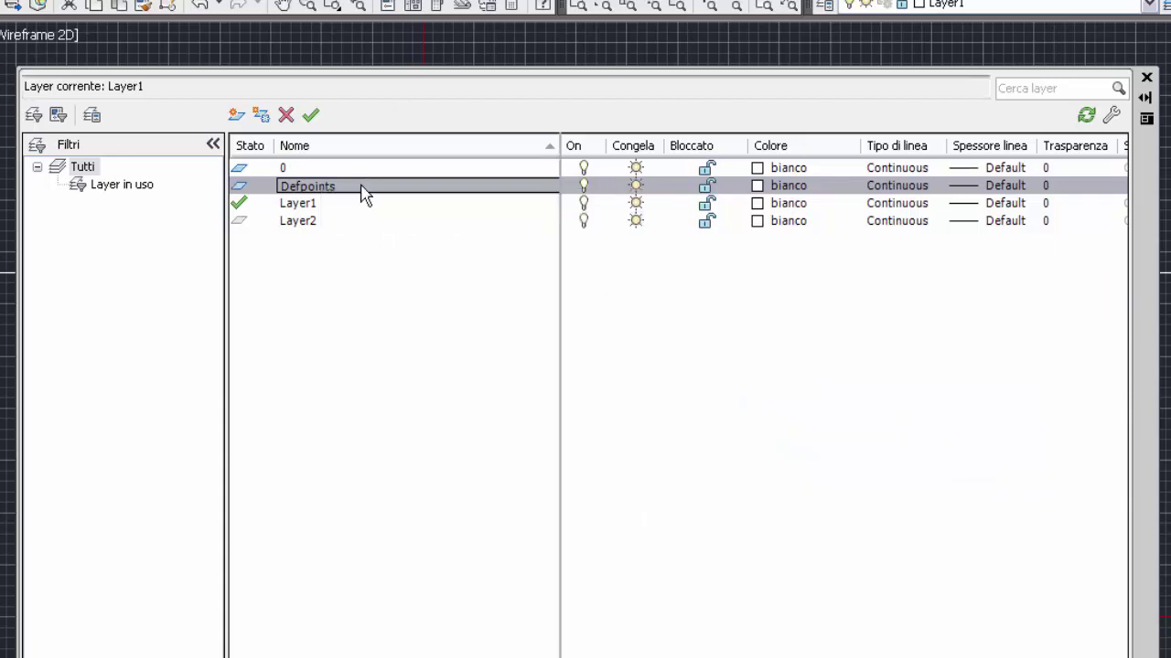
Rename the Defpoints layer as "rinominato".
right_click(361, 194)
click(484, 281)
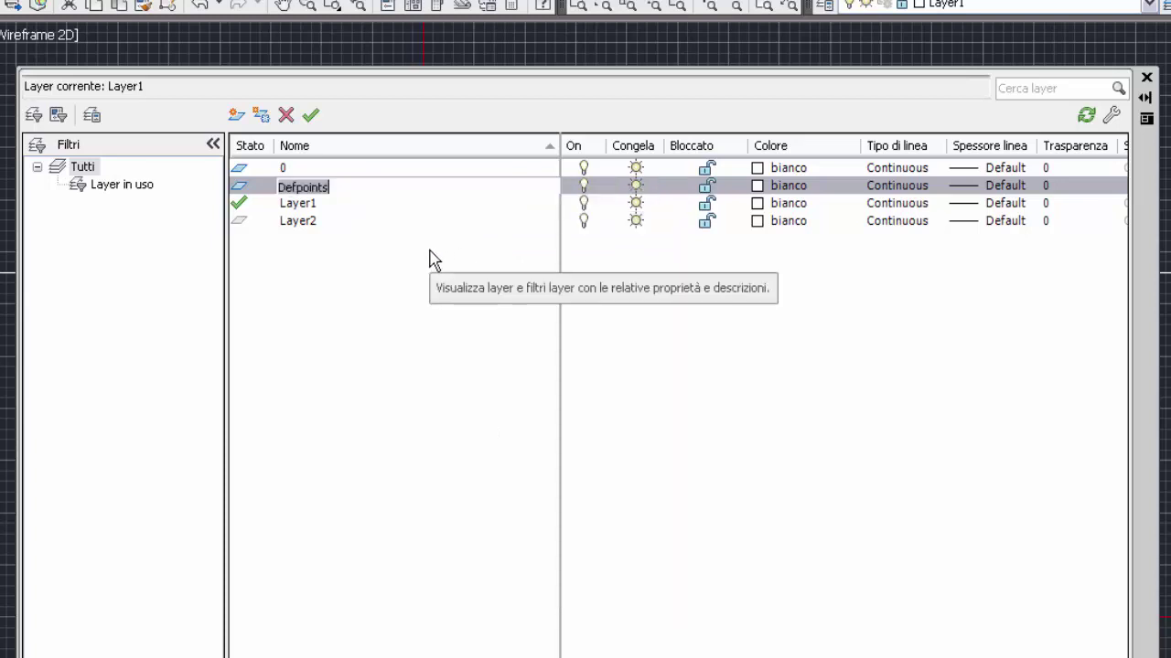
text(rinominato)
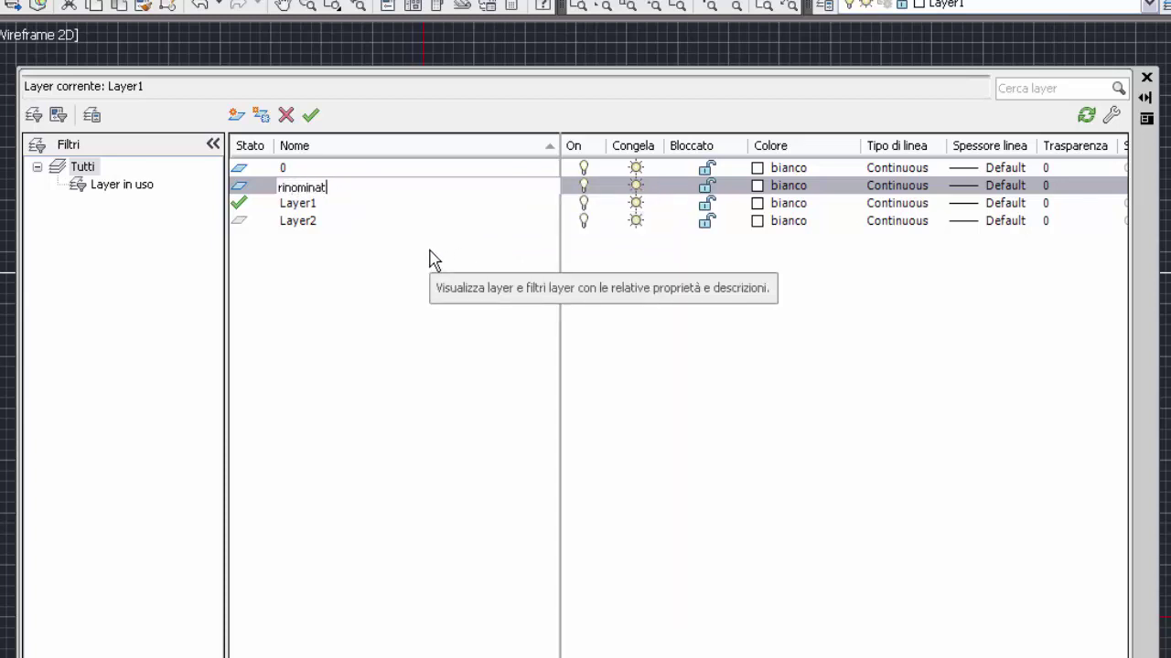
key(Return)
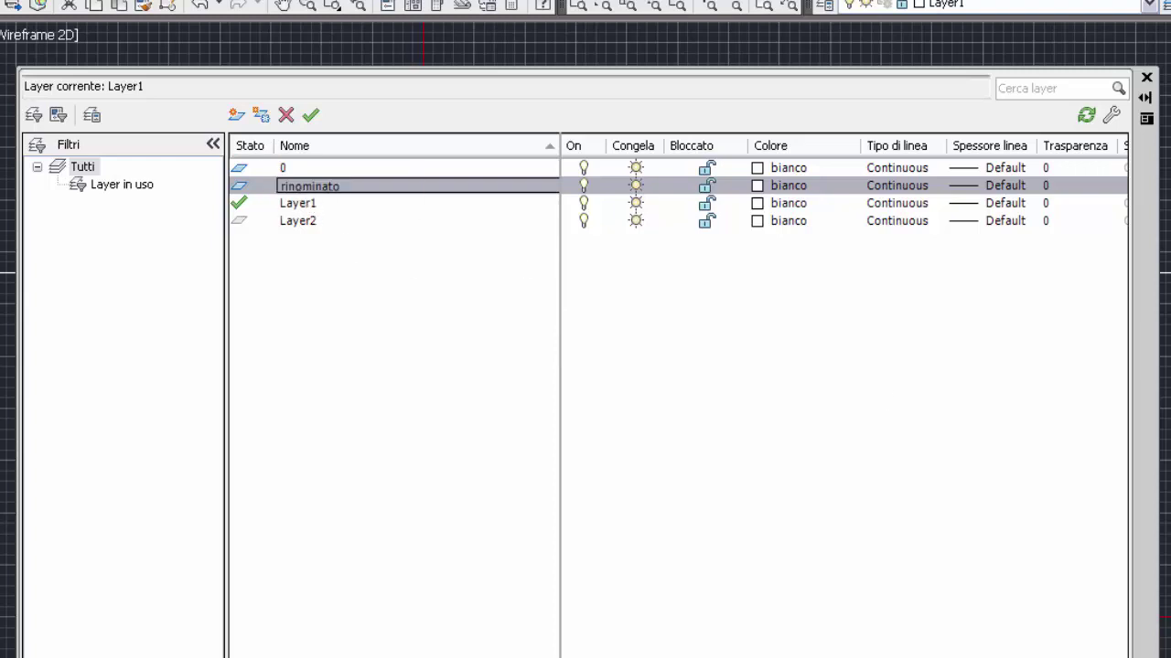
Extend the renamed layer's name to "rinominatoa".
click(442, 248)
click(358, 194)
click(358, 194)
text(a)
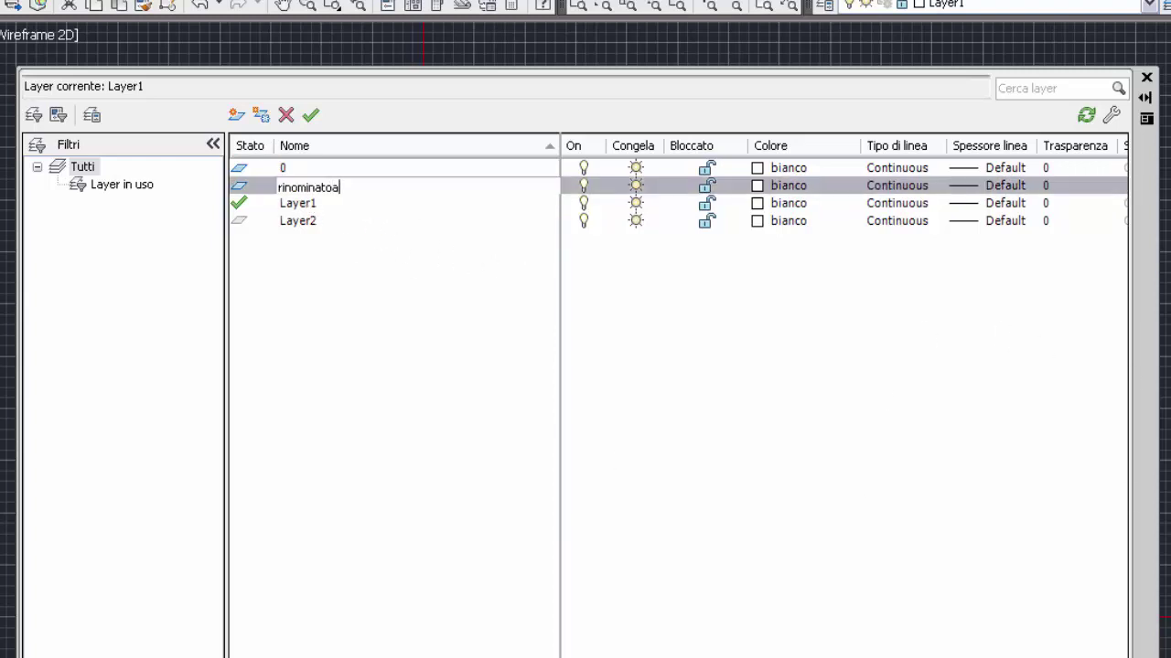
key(Return)
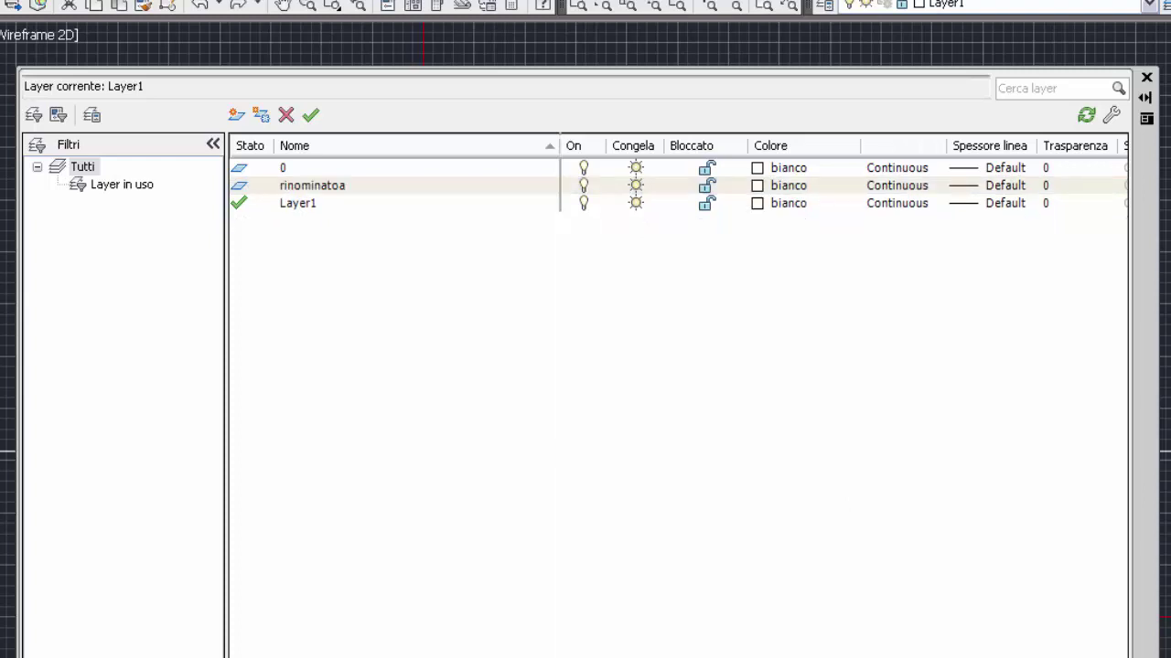
Remove the first linear dimension and place a new horizontal linear dimension in the empty drawing area.
key(Delete)
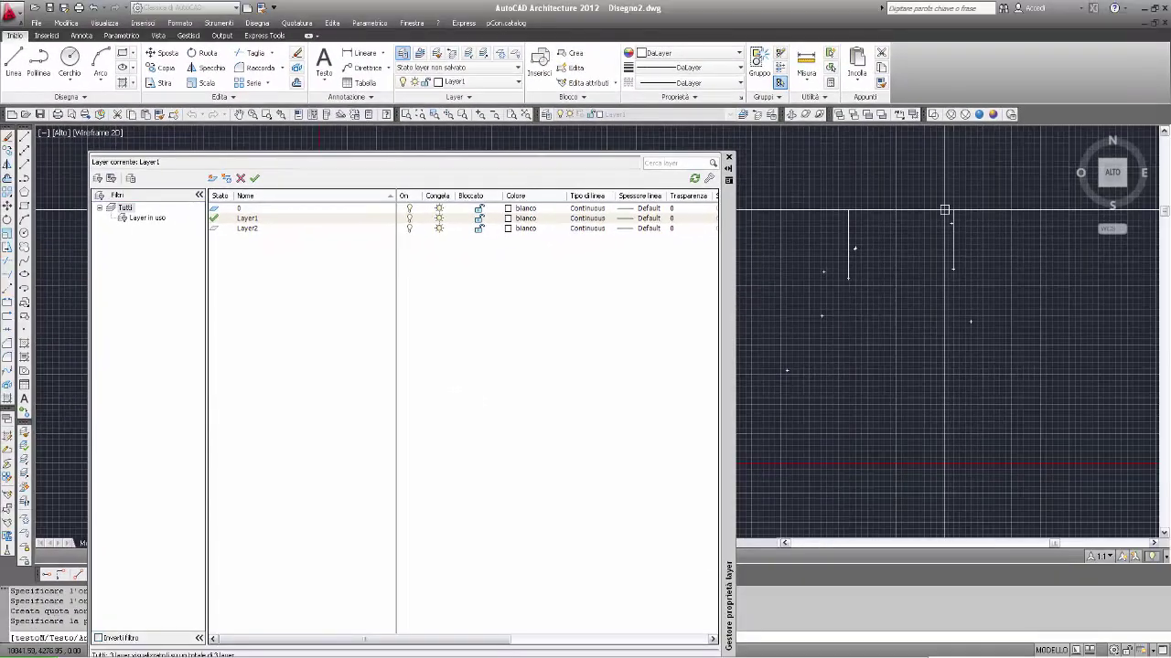
click(943, 210)
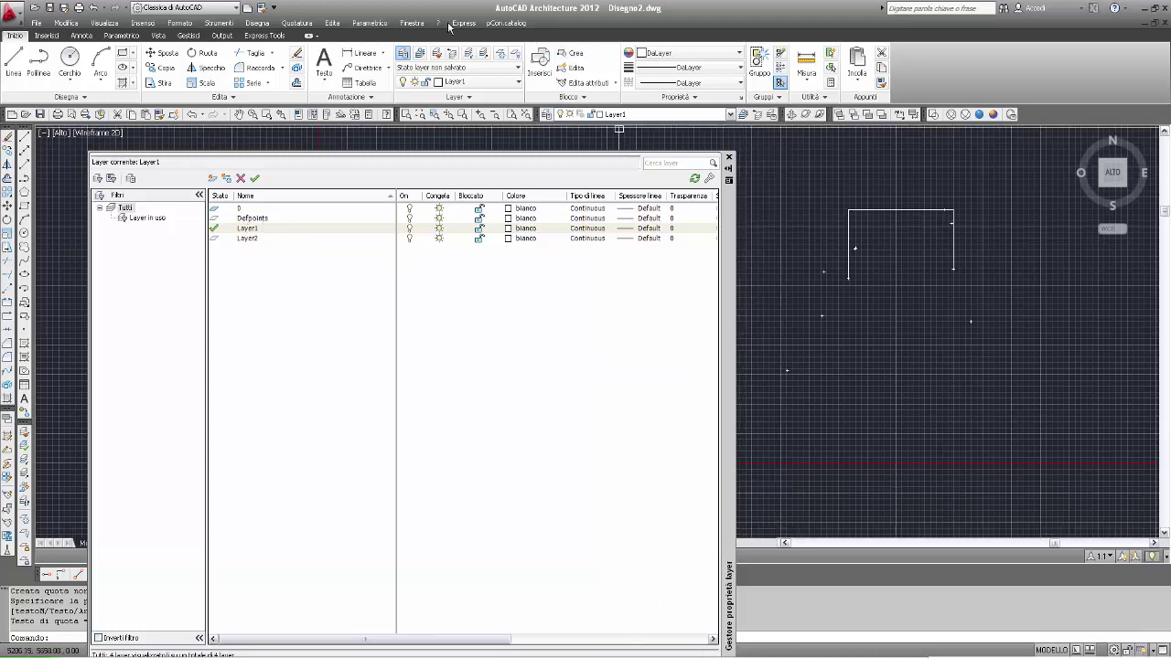
Switch to the open drawing I LAYER.dwg and close the layer properties manager.
click(416, 25)
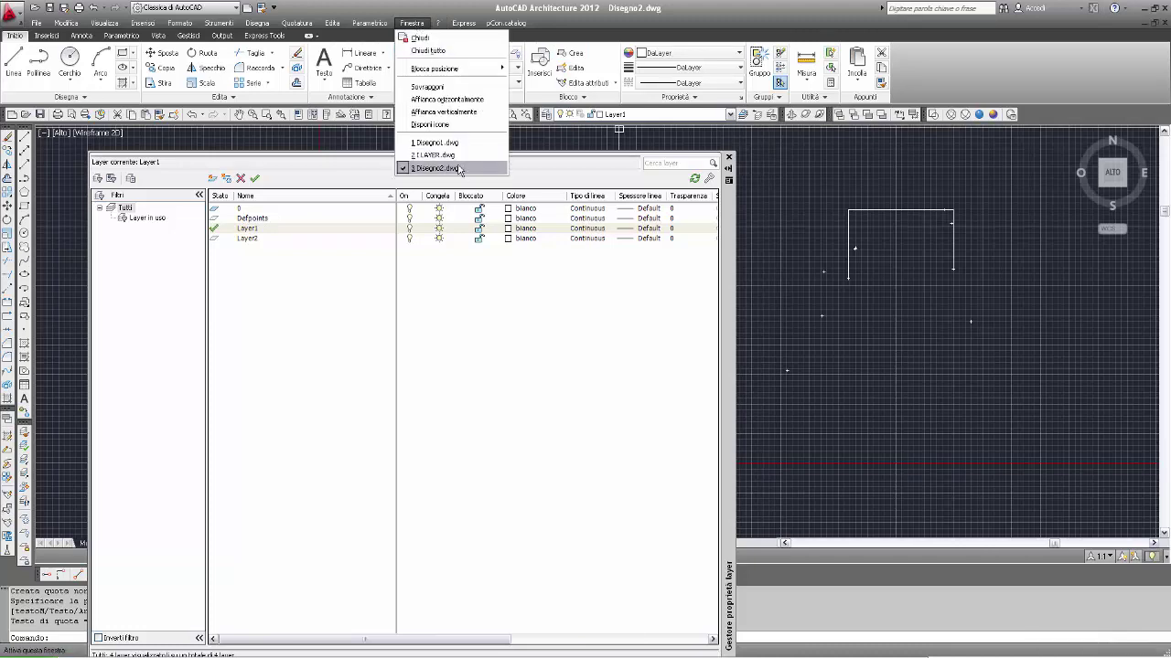
click(452, 157)
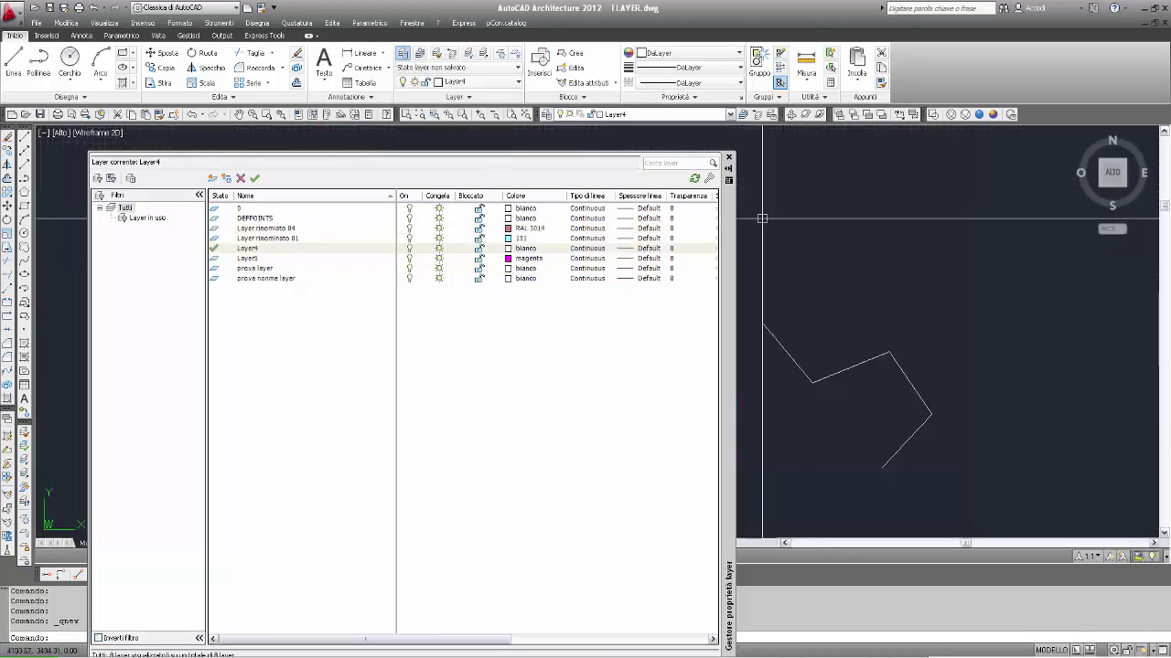
click(729, 160)
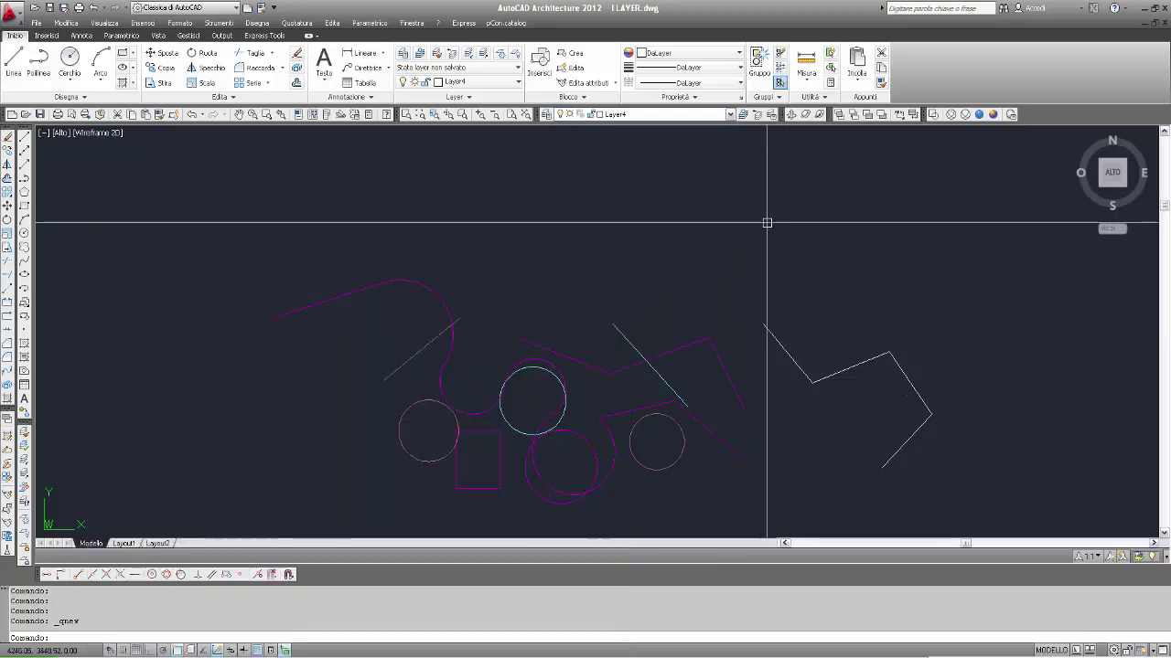
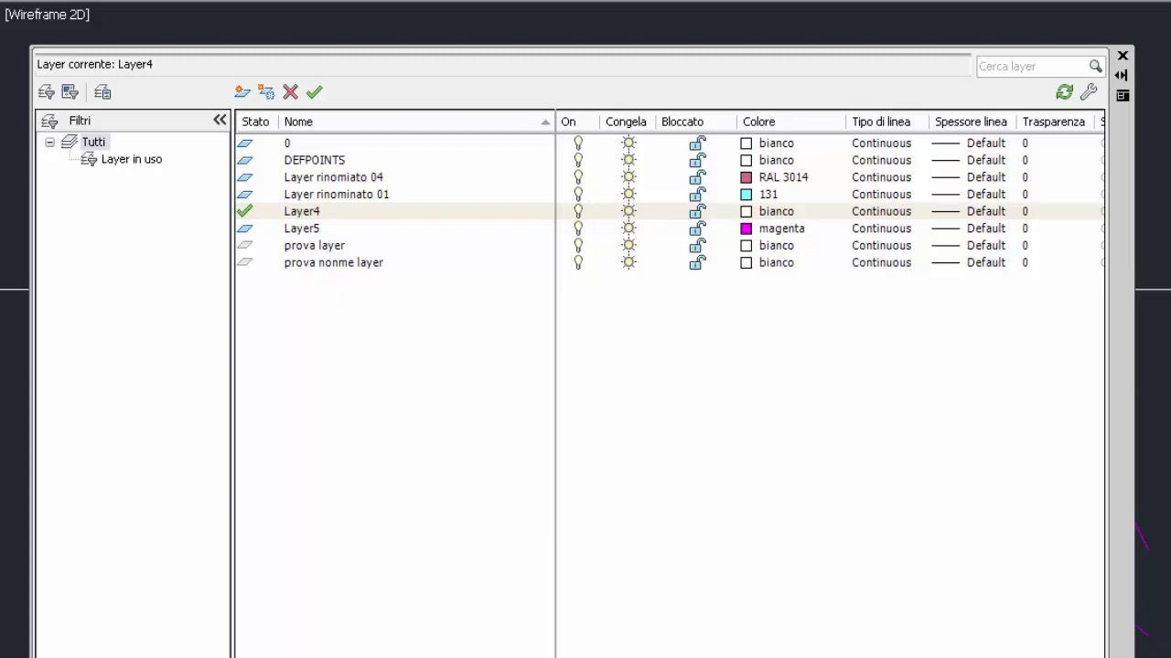
Set the colour of the DEFPOINTS layer to magenta in the layer properties manager.
click(308, 165)
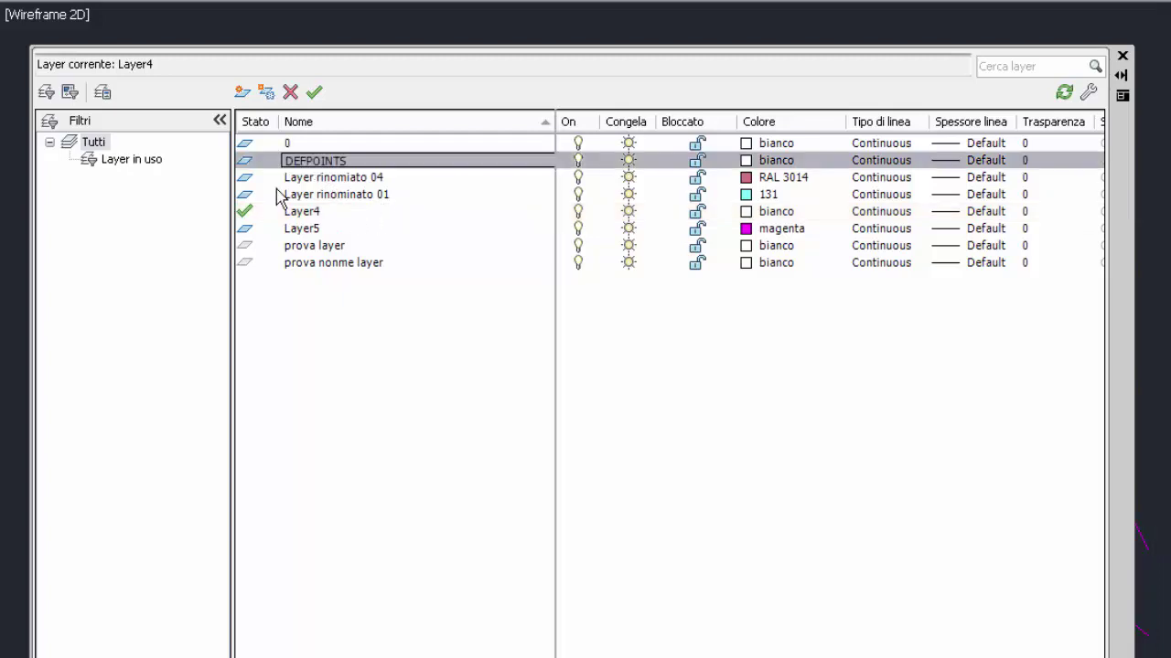
click(752, 163)
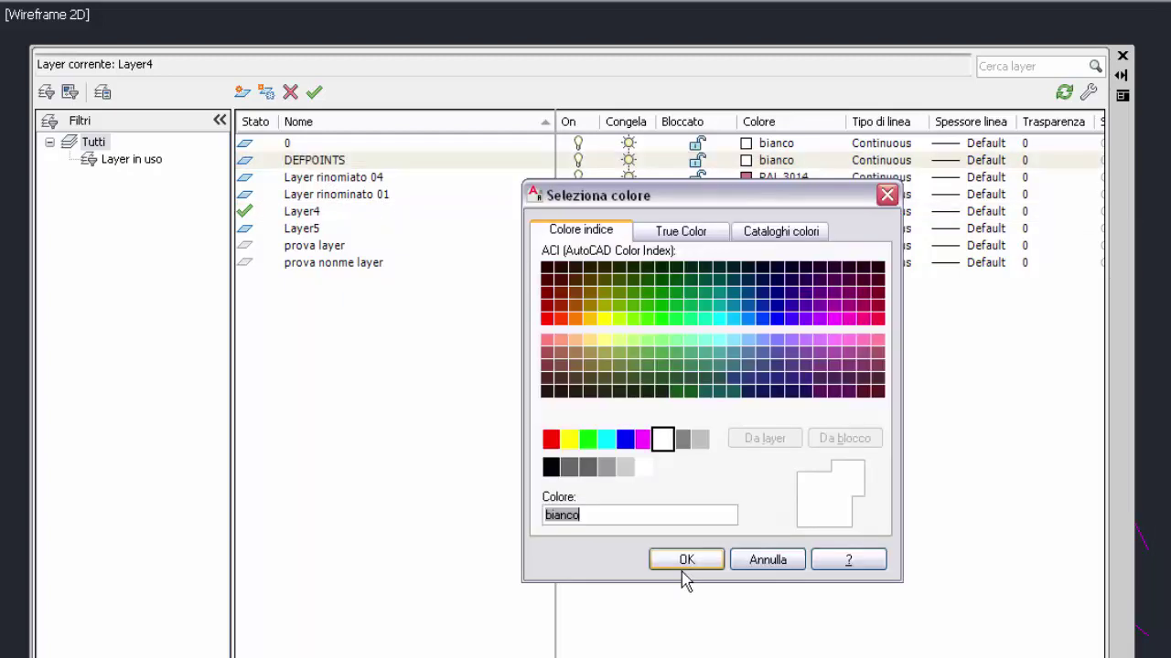
click(642, 440)
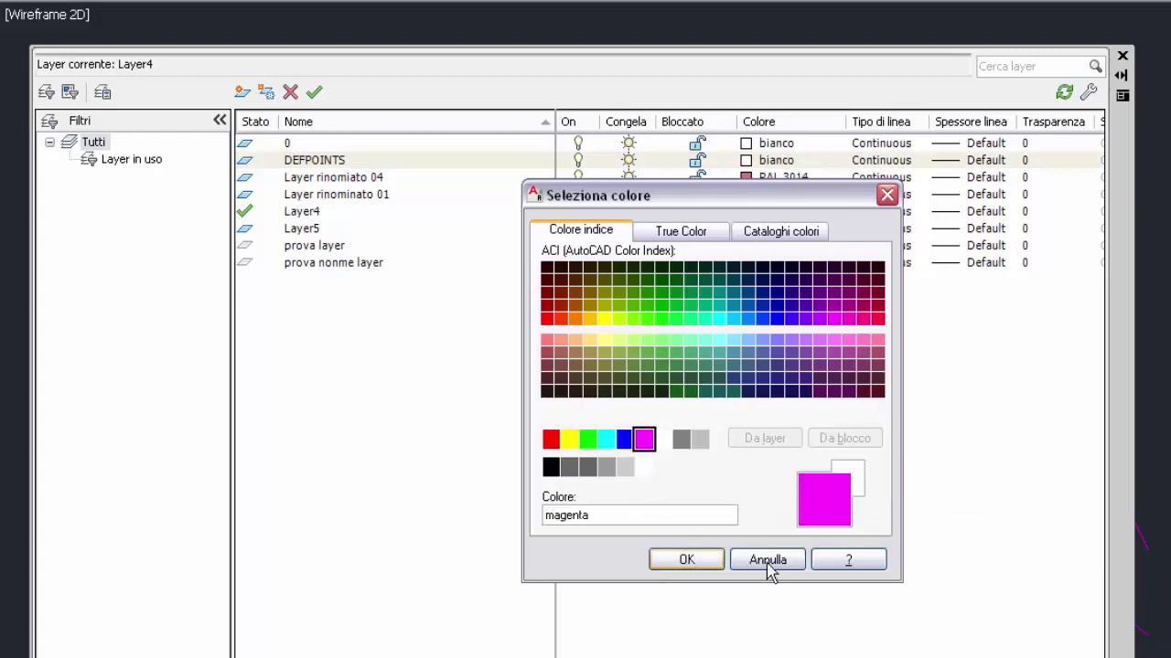
key(Return)
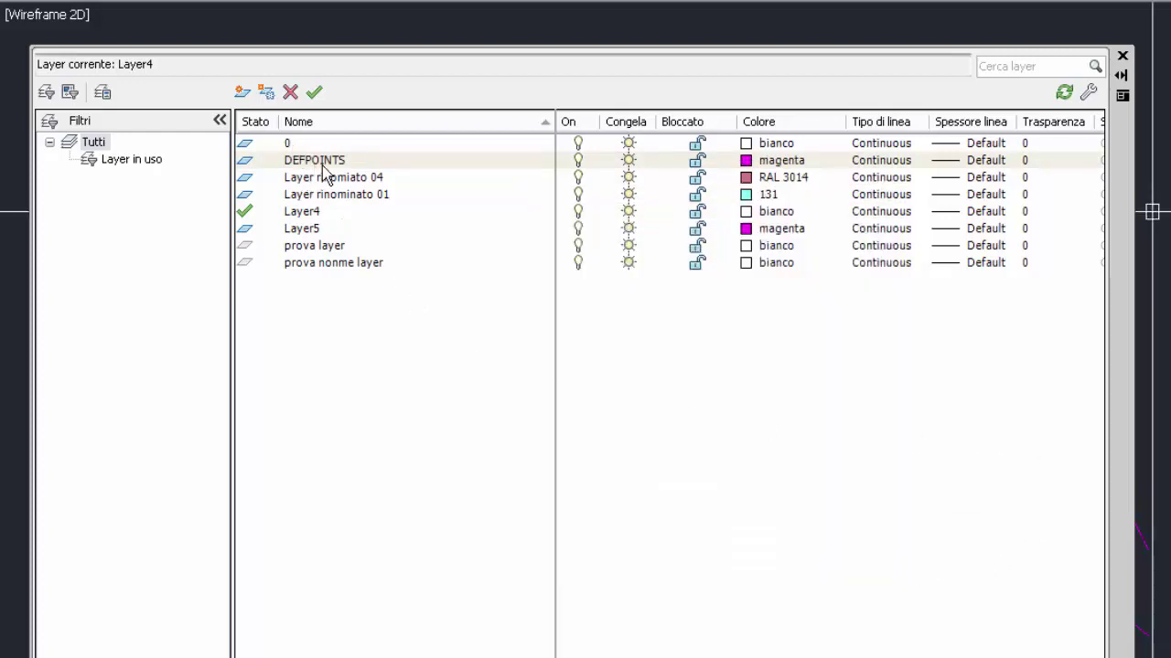
Set the colour of layer 0 to magenta in the layer properties manager.
click(752, 144)
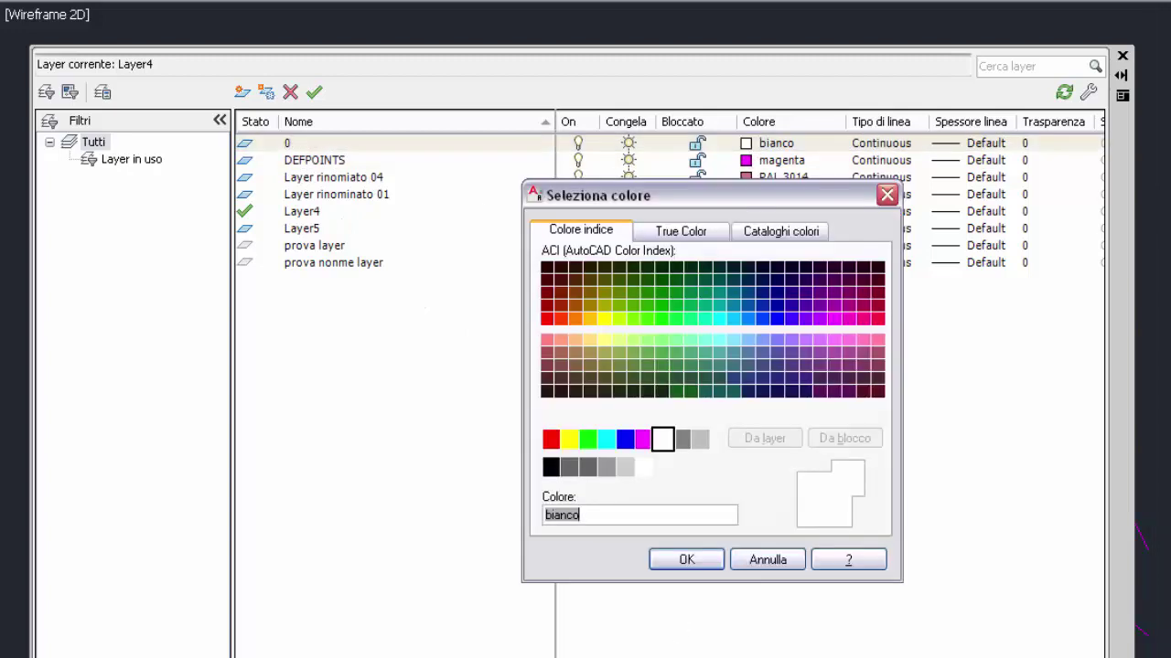
click(643, 440)
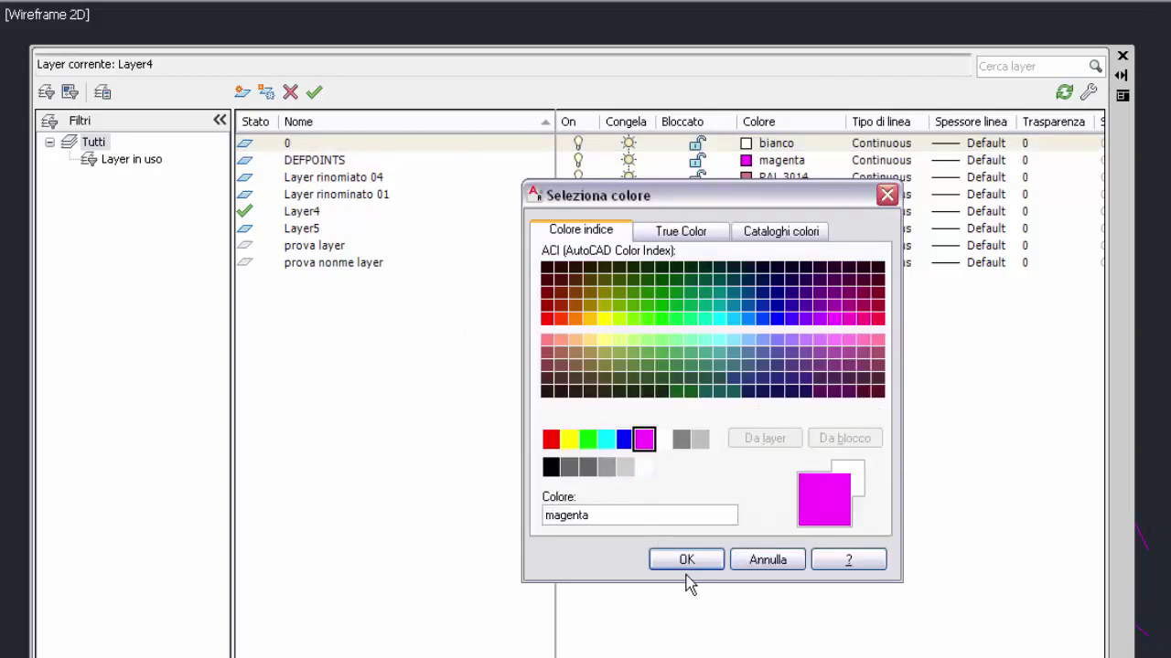
click(686, 561)
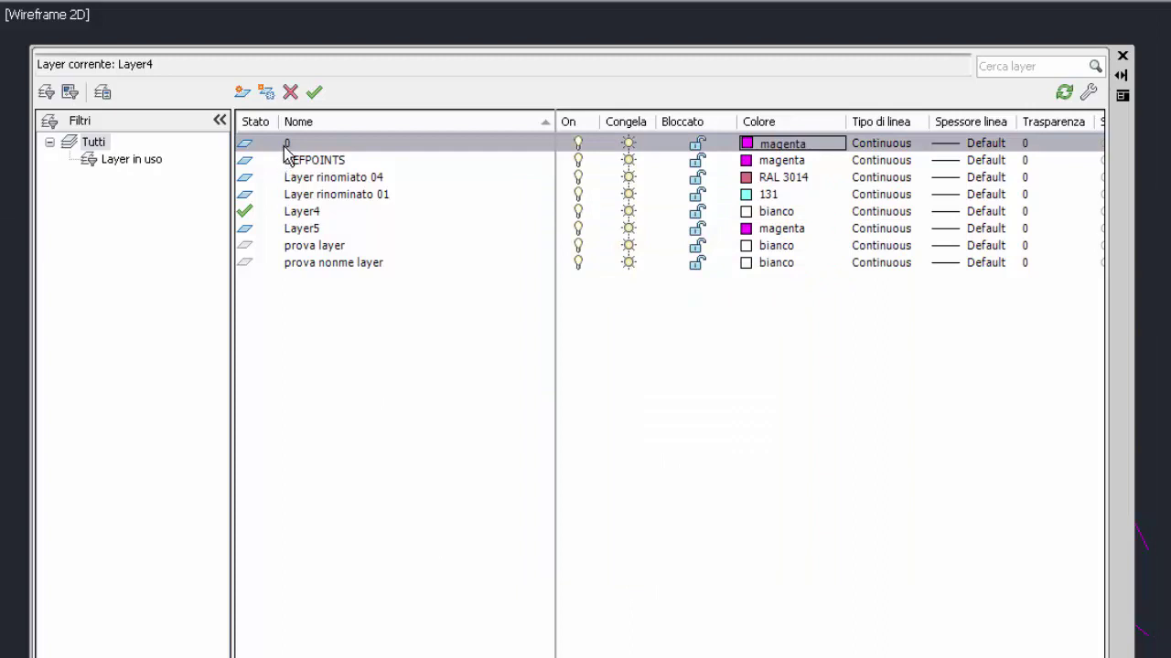
Select all layers from 0 through prova nonme layer and set their colour to magenta together.
click(286, 146)
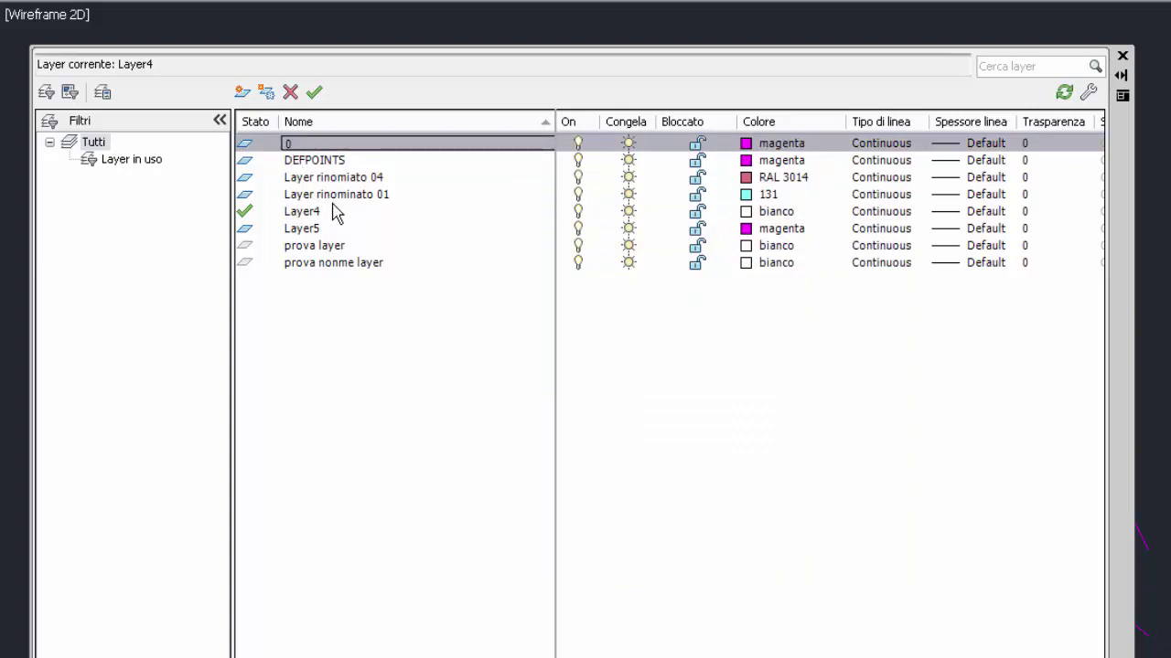
key(shift)
shift+click(323, 265)
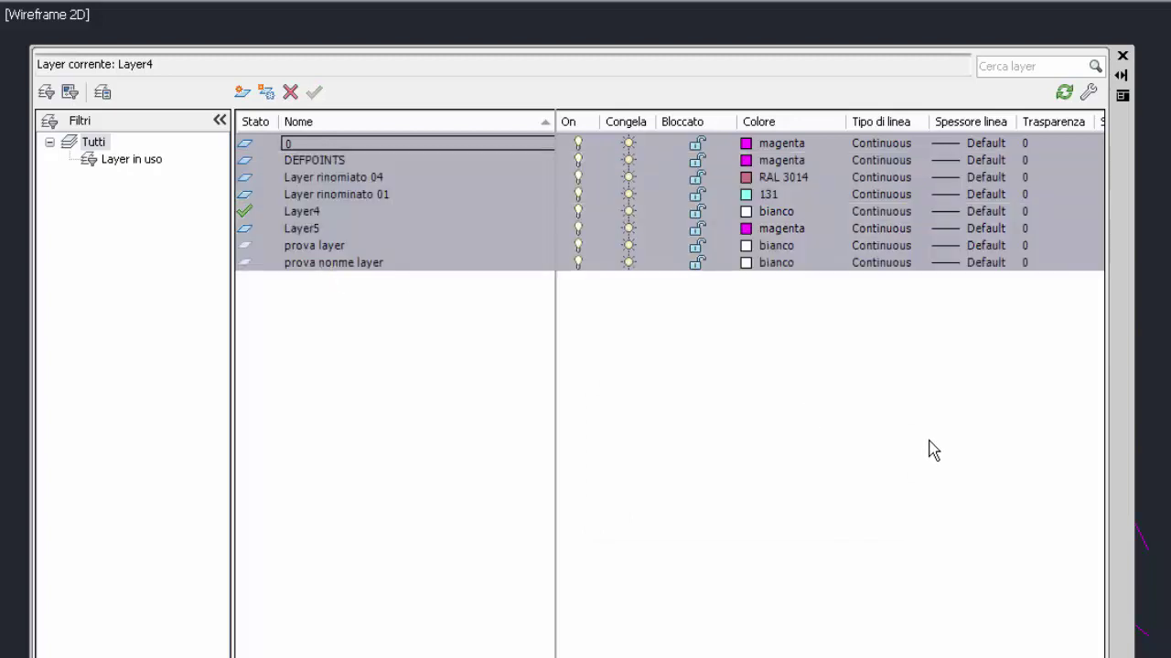
click(746, 264)
mouse_move(624, 465)
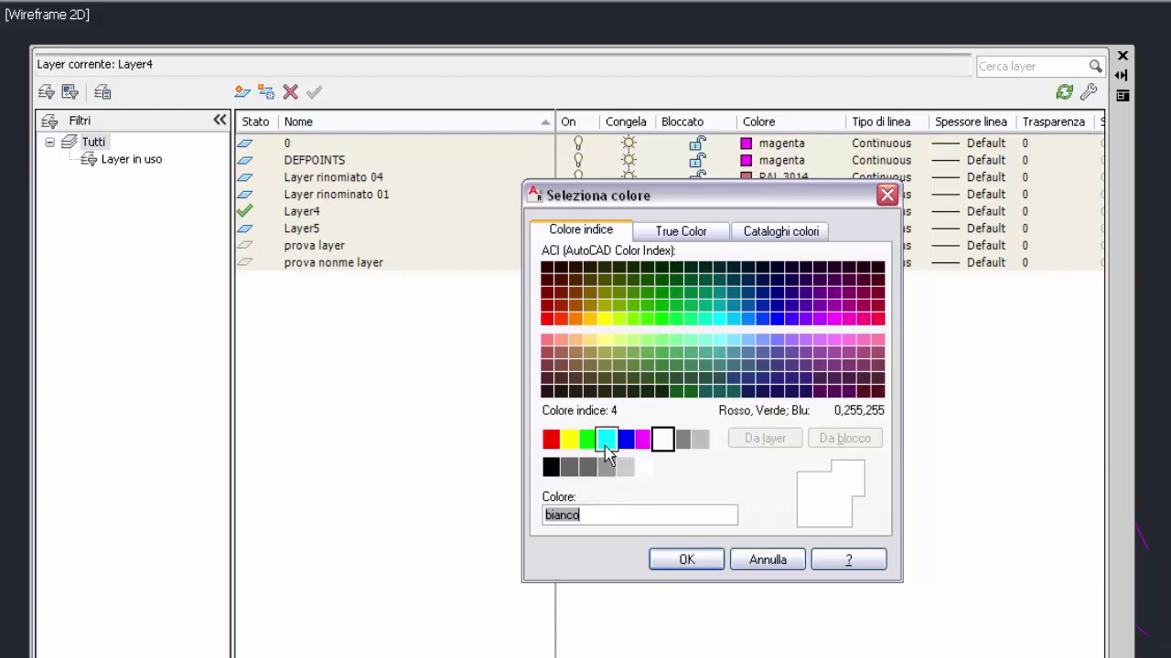
click(644, 442)
click(686, 559)
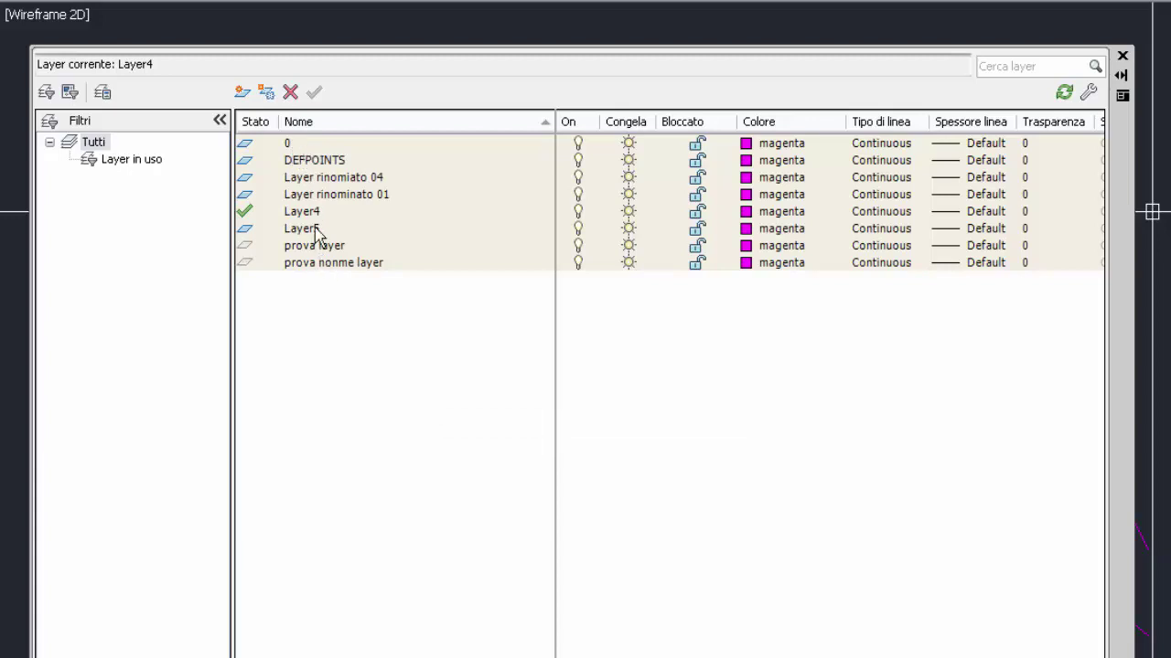
Select the non-adjacent layers 0, Layer5 and prova nonme layer and set their colour to cyan (ciano).
click(293, 146)
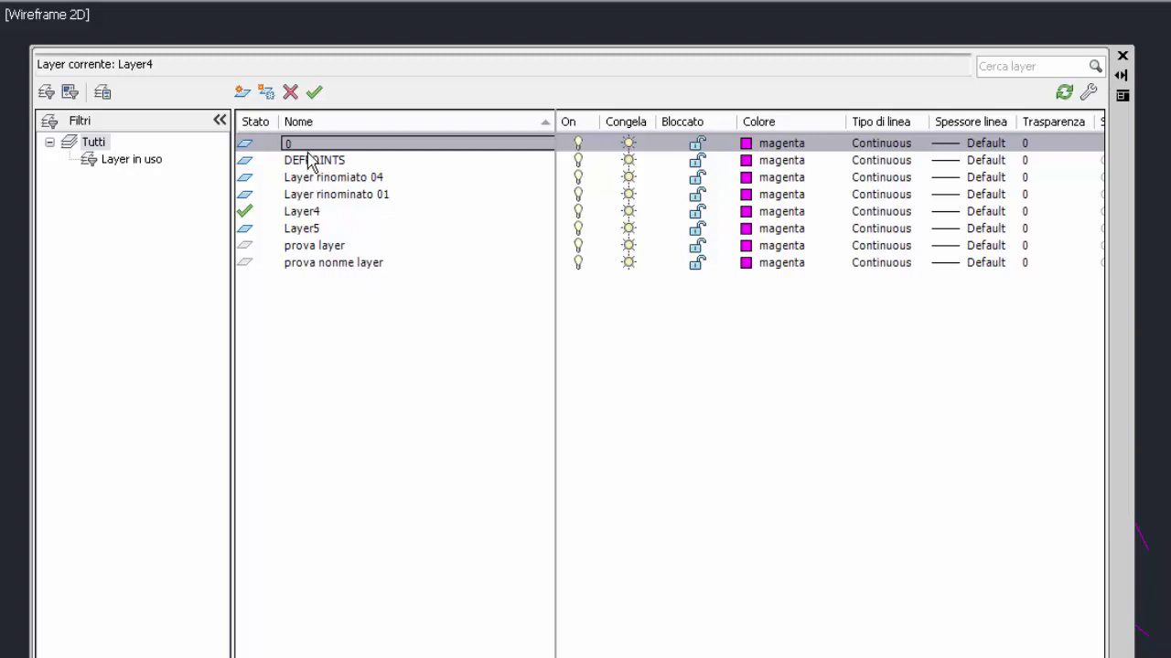
ctrl+click(318, 211)
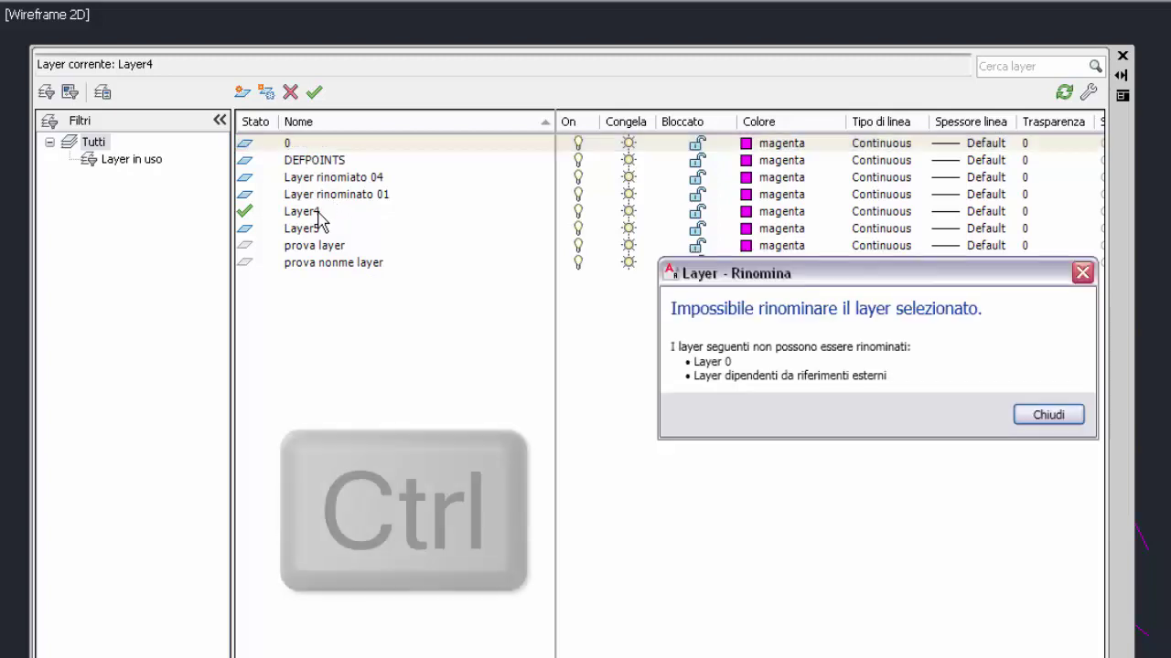
click(1050, 418)
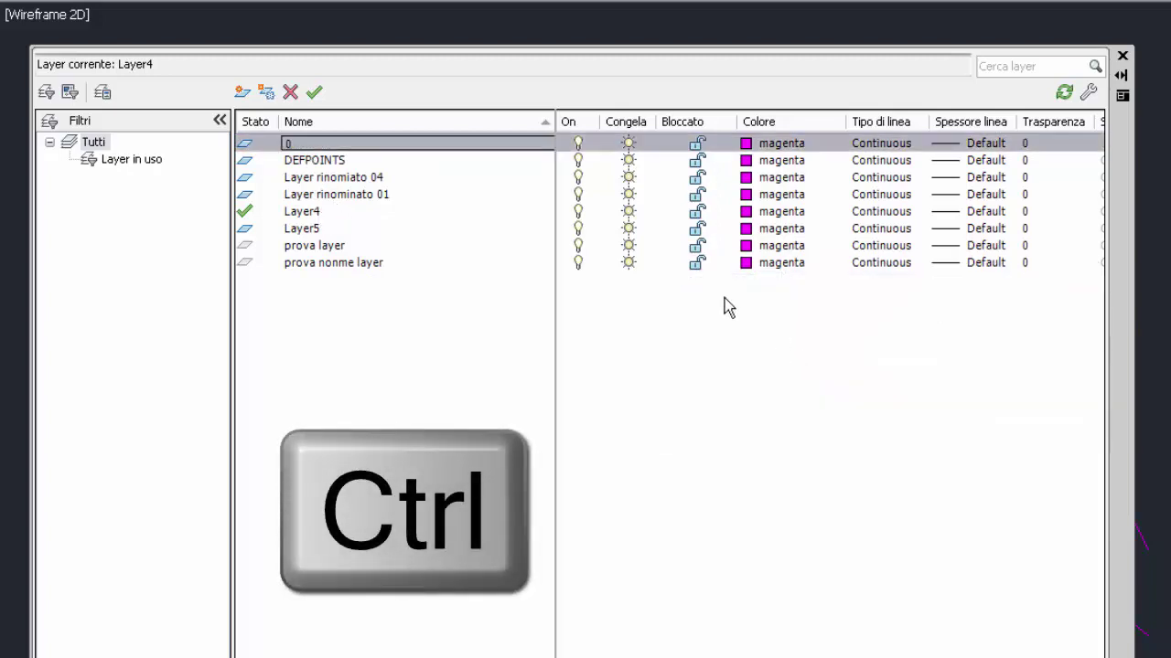
ctrl+click(309, 230)
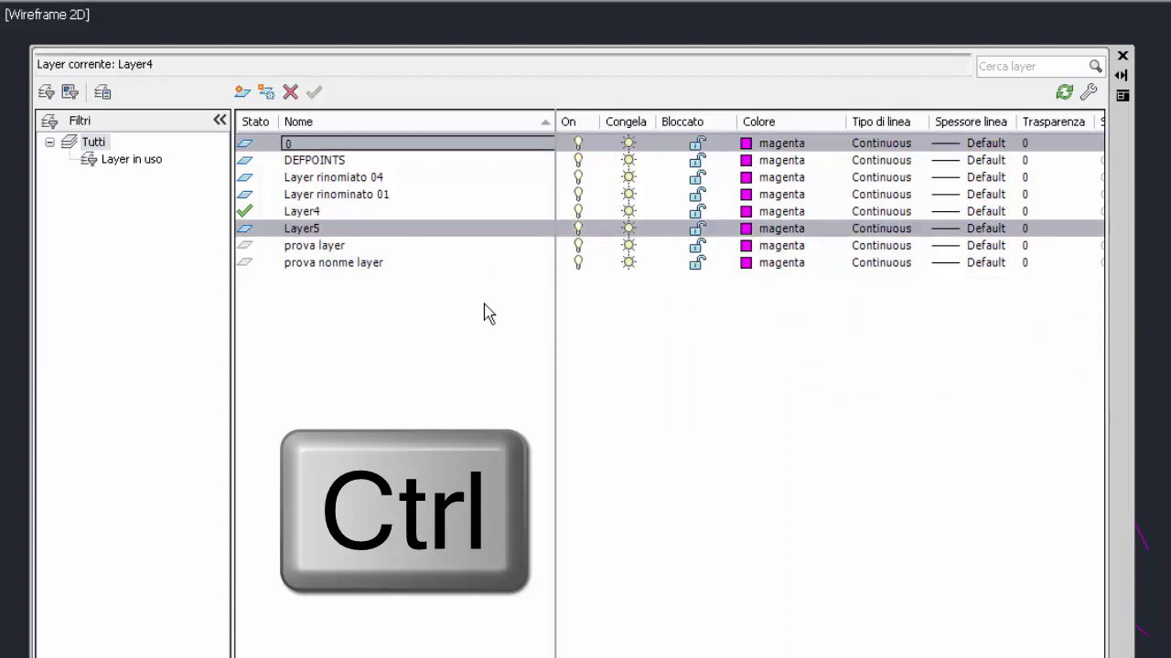
ctrl+click(333, 265)
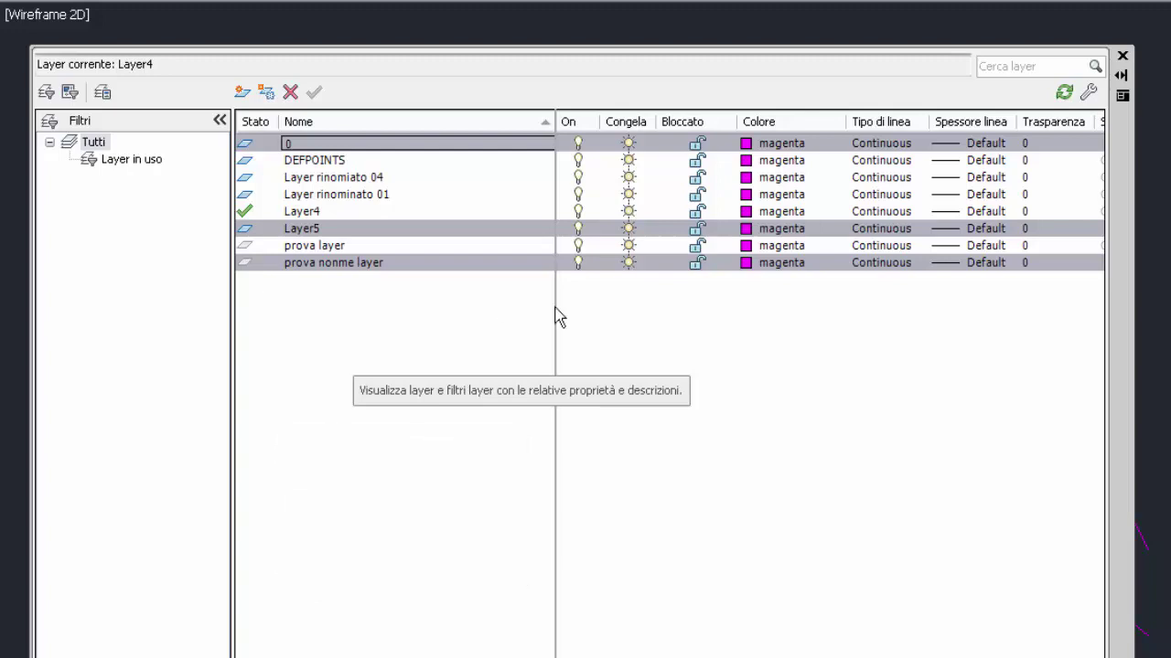
click(809, 268)
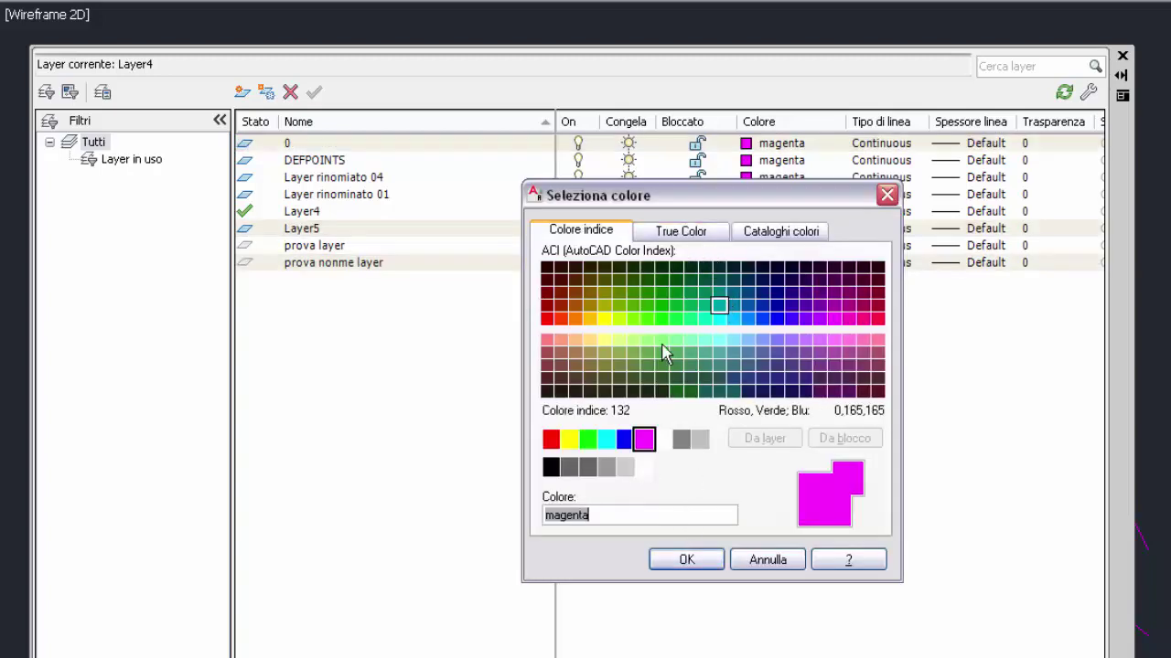
click(607, 441)
click(688, 565)
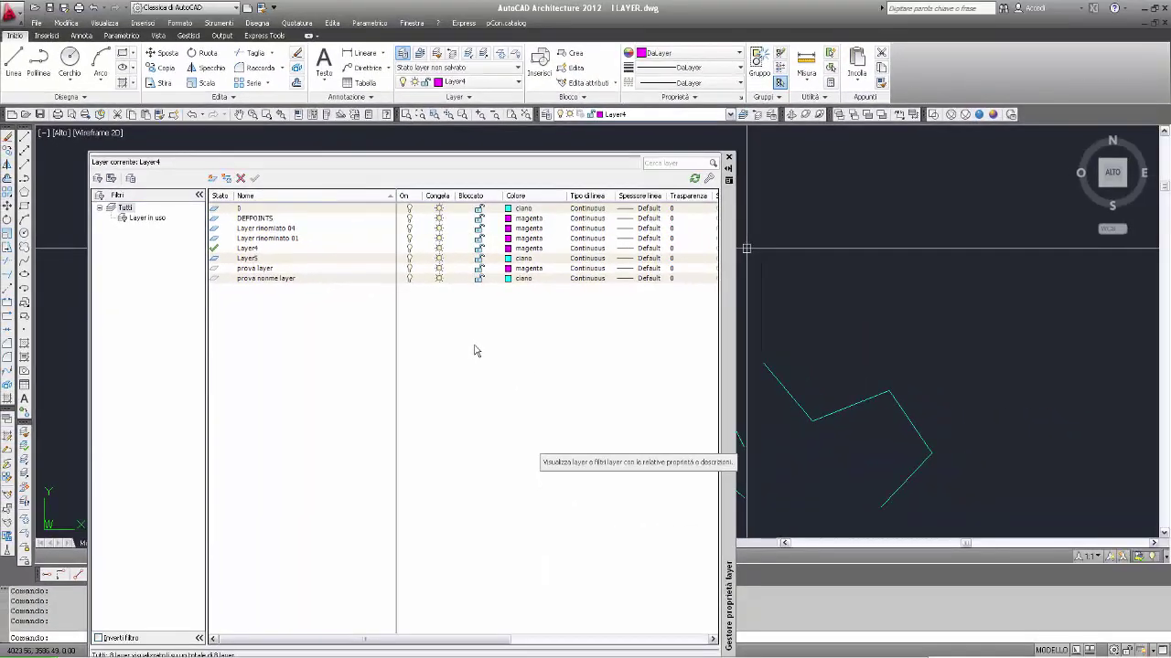
Set the colour of the layers from DEFPOINTS through Layer5 to blue (blu).
right_click(475, 350)
click(453, 302)
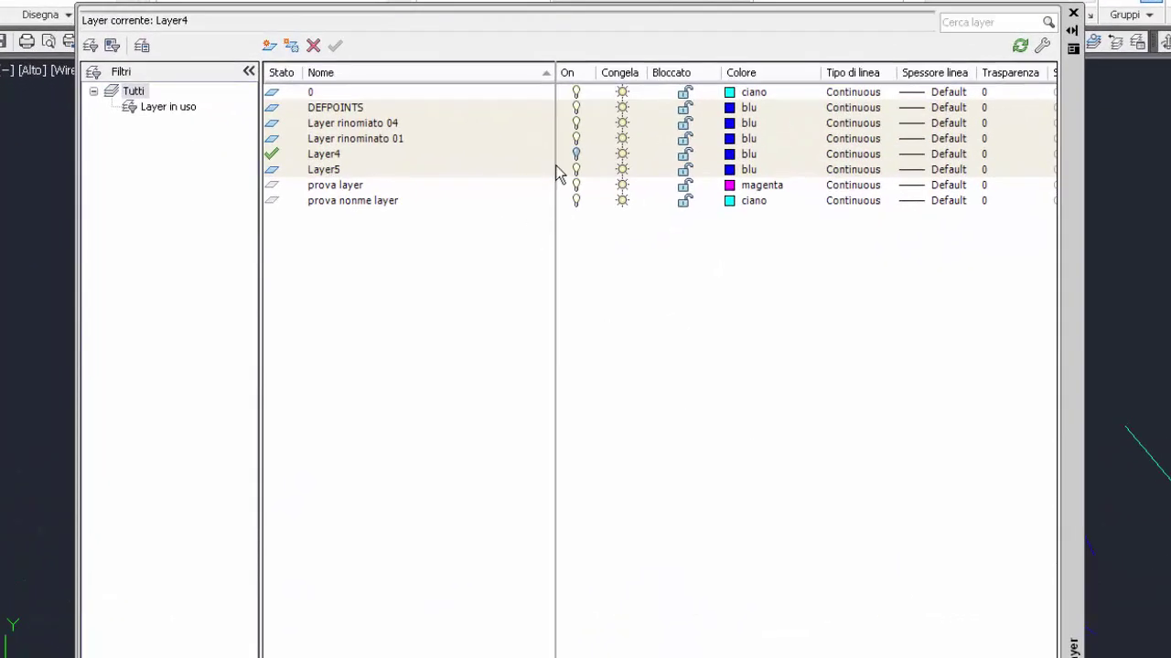
click(729, 437)
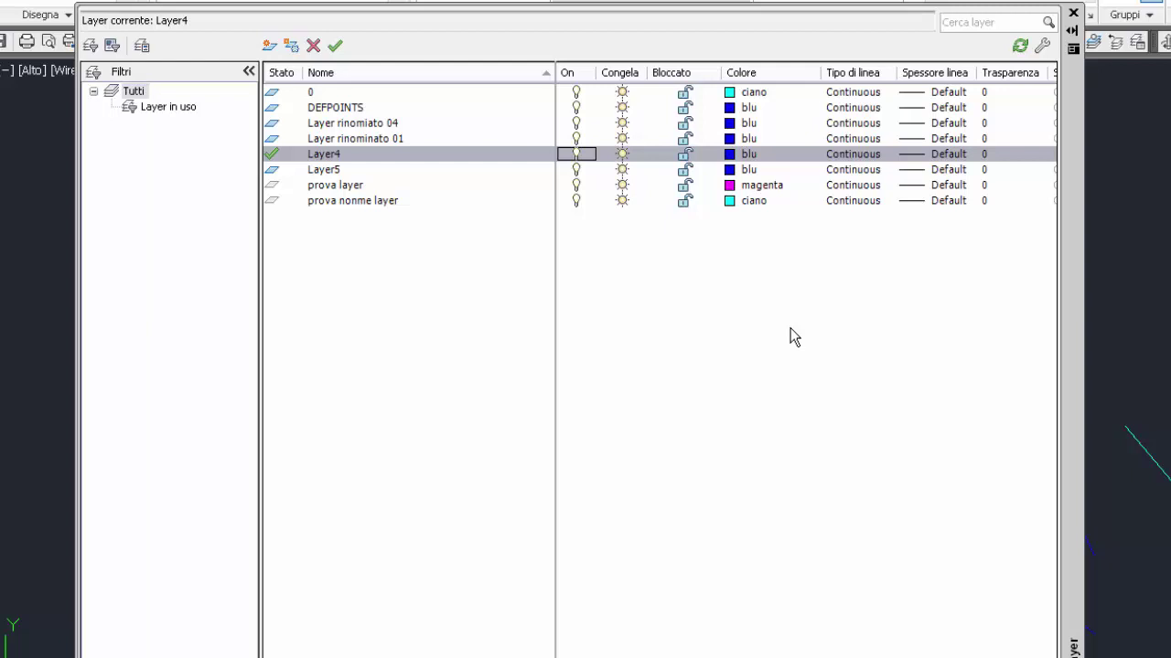
Extend the selection from Layer rinomiato 04 through Layer5, set these layers' colour to green (verde), and close the layer properties manager.
click(354, 127)
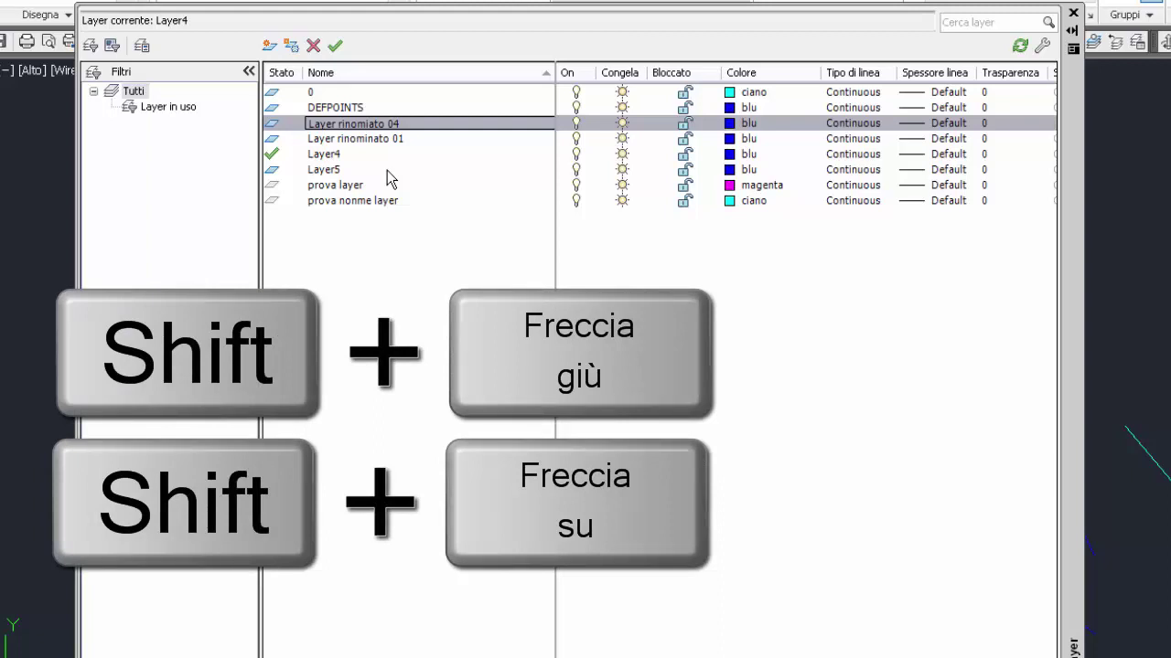
key(shift+Down)
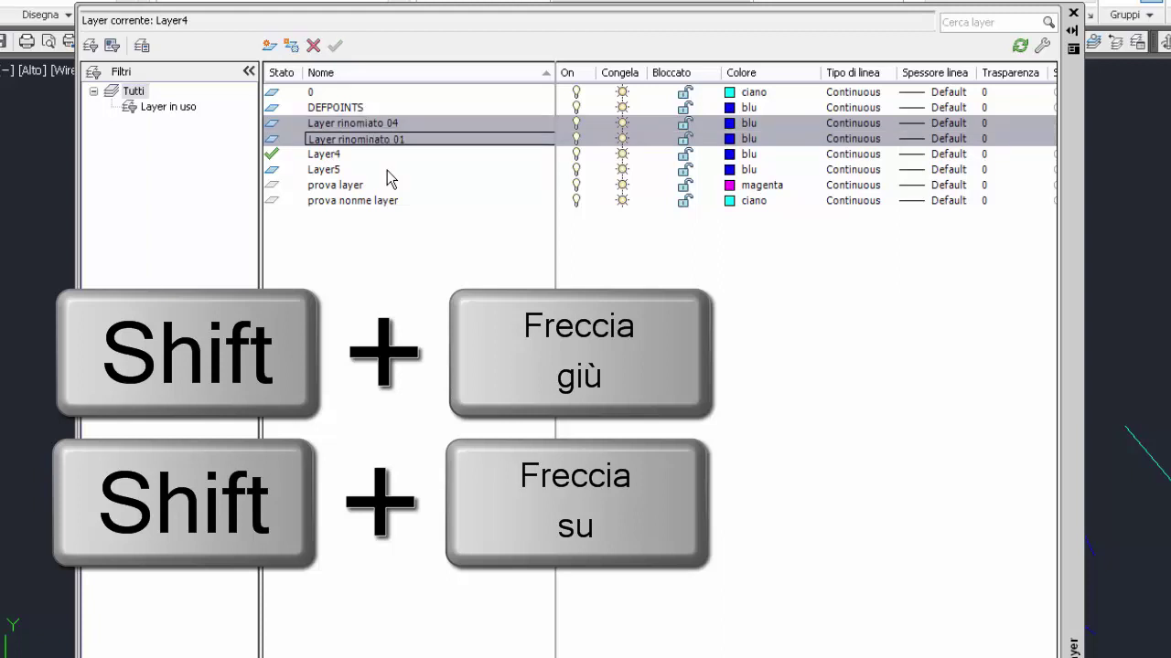
key(shift+Down)
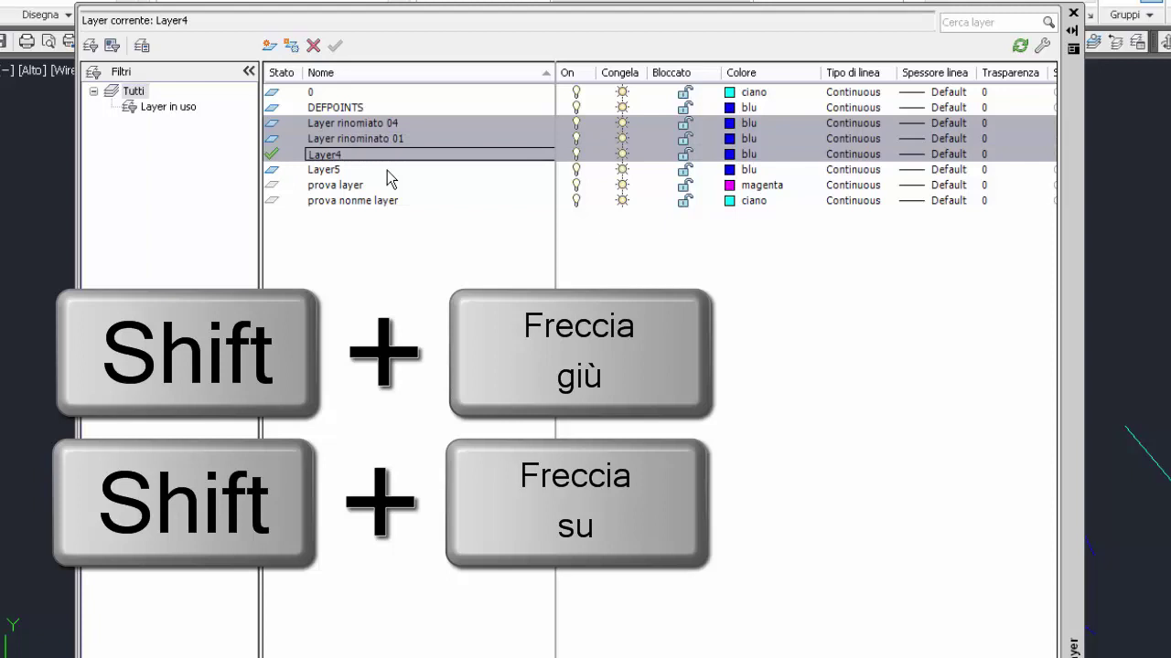
key(shift+Down)
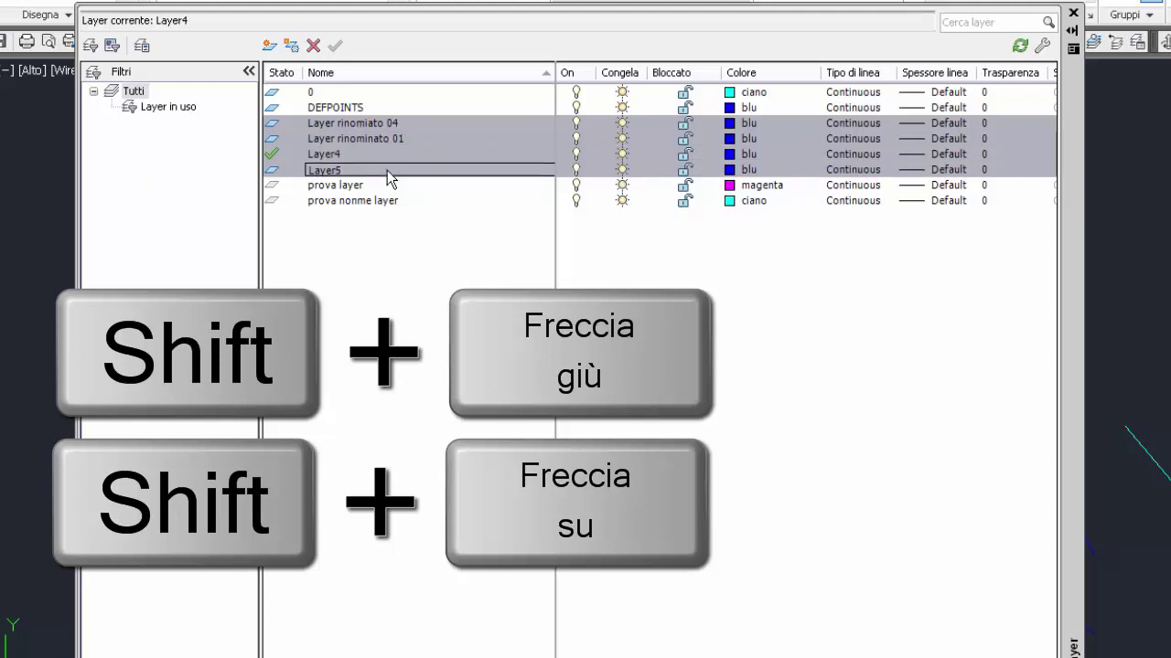
key(shift+Down)
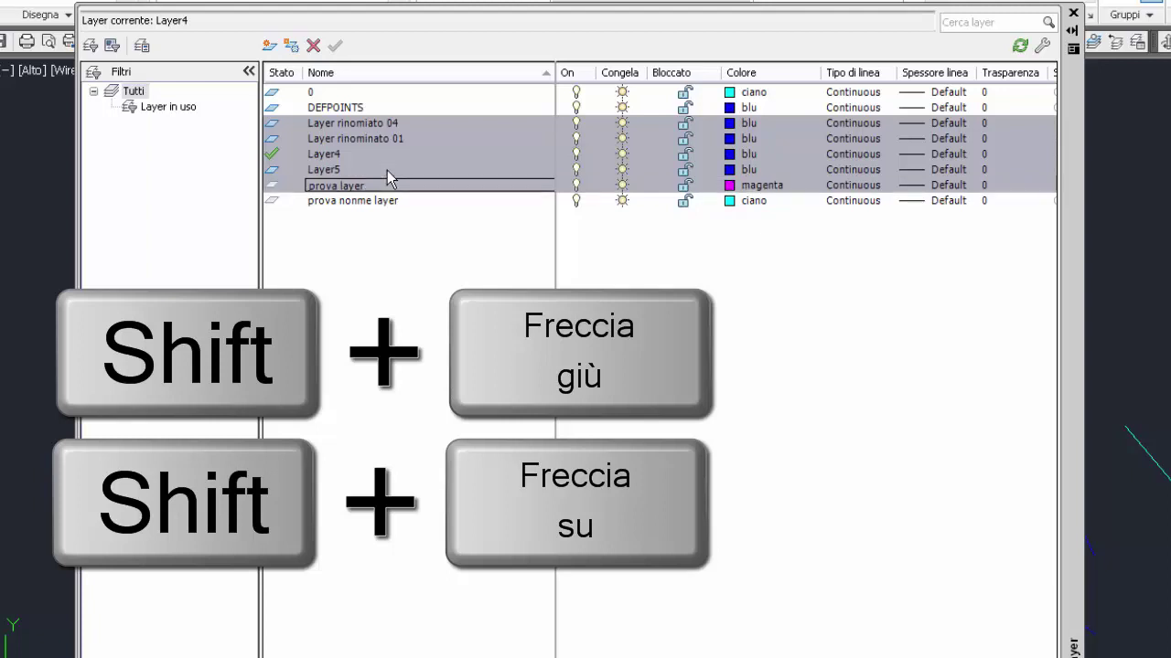
key(shift+Up)
key(shift+Up)
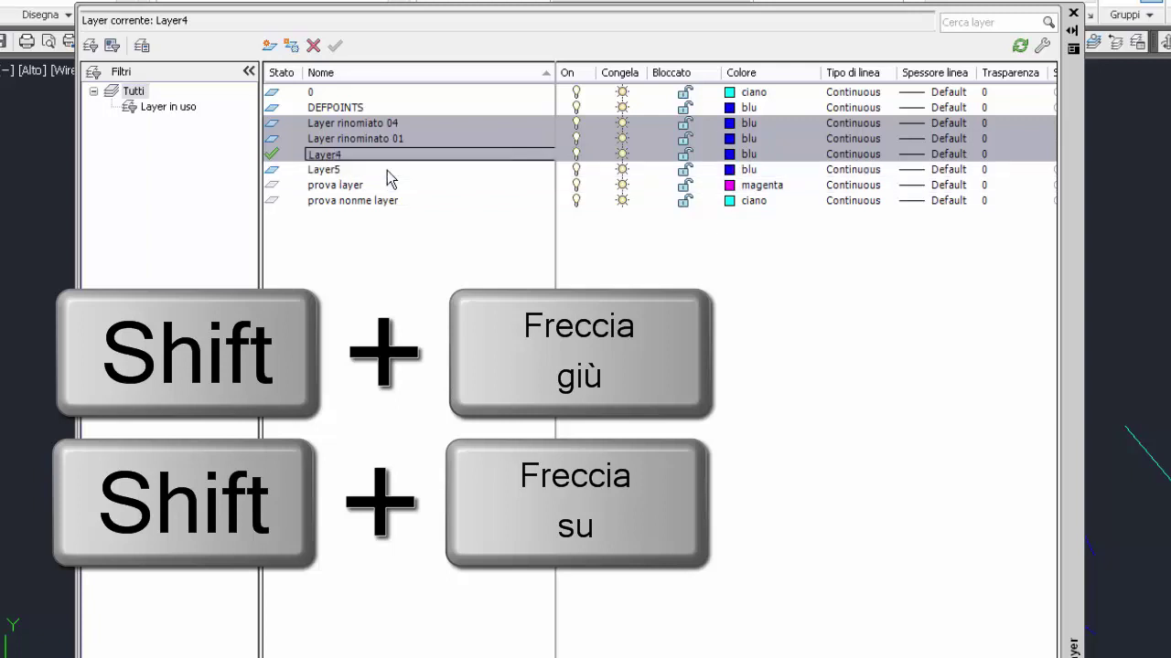
key(shift+Down)
key(shift+Down)
key(shift+Up)
key(shift+Up)
key(shift+Up)
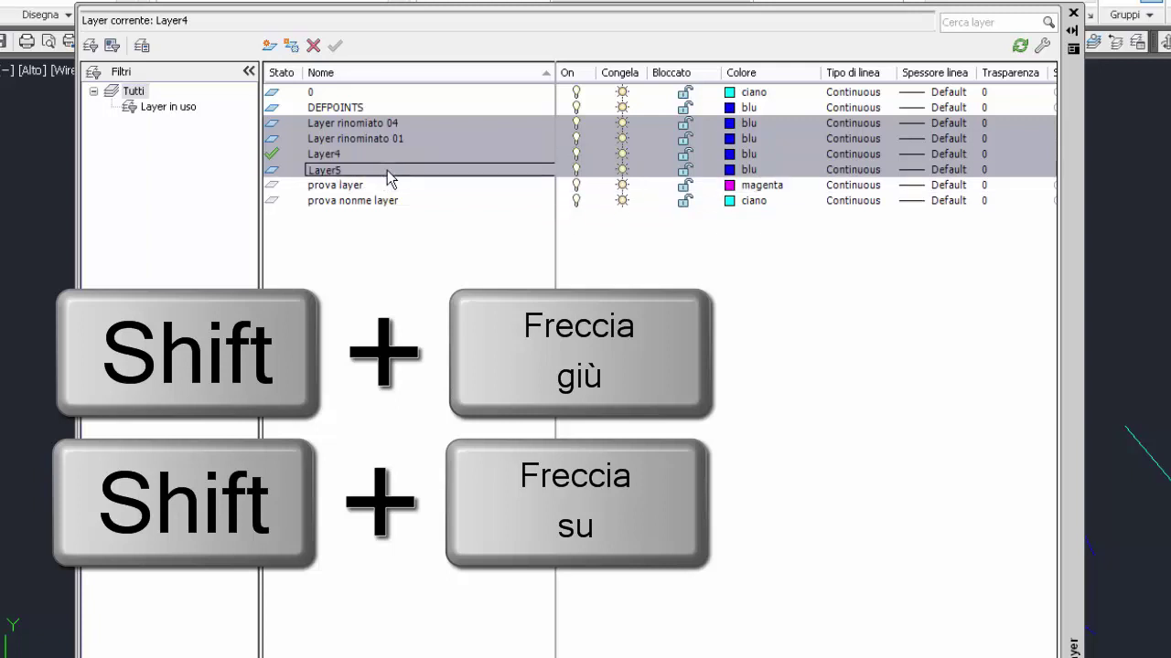
key(shift+Up)
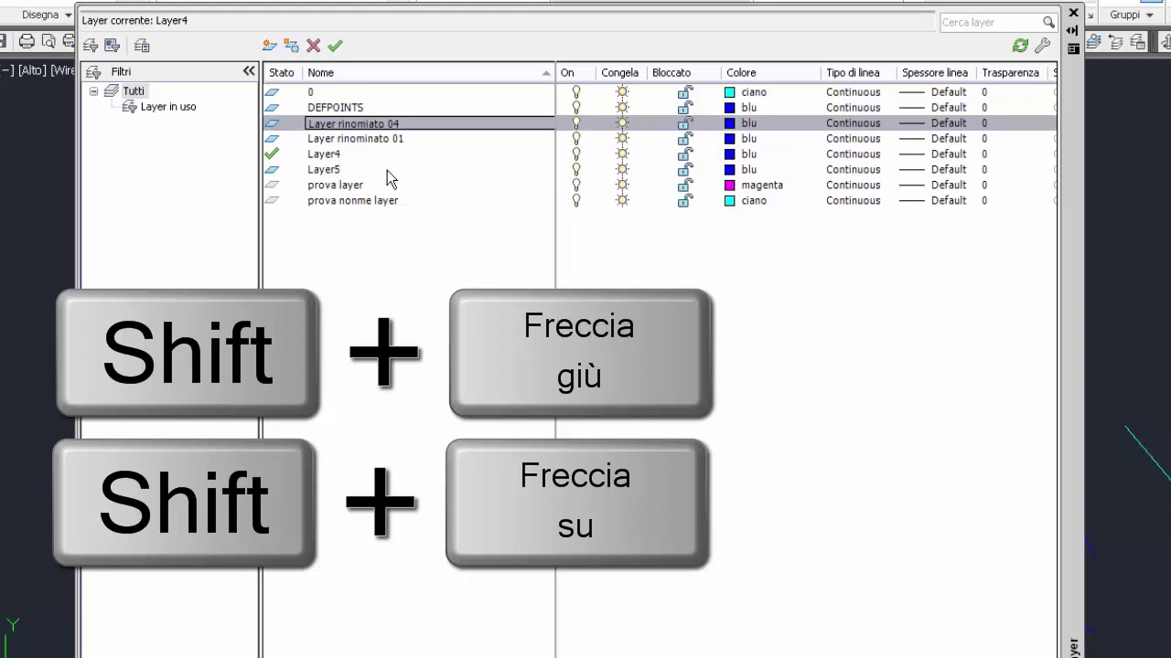
key(shift+Up)
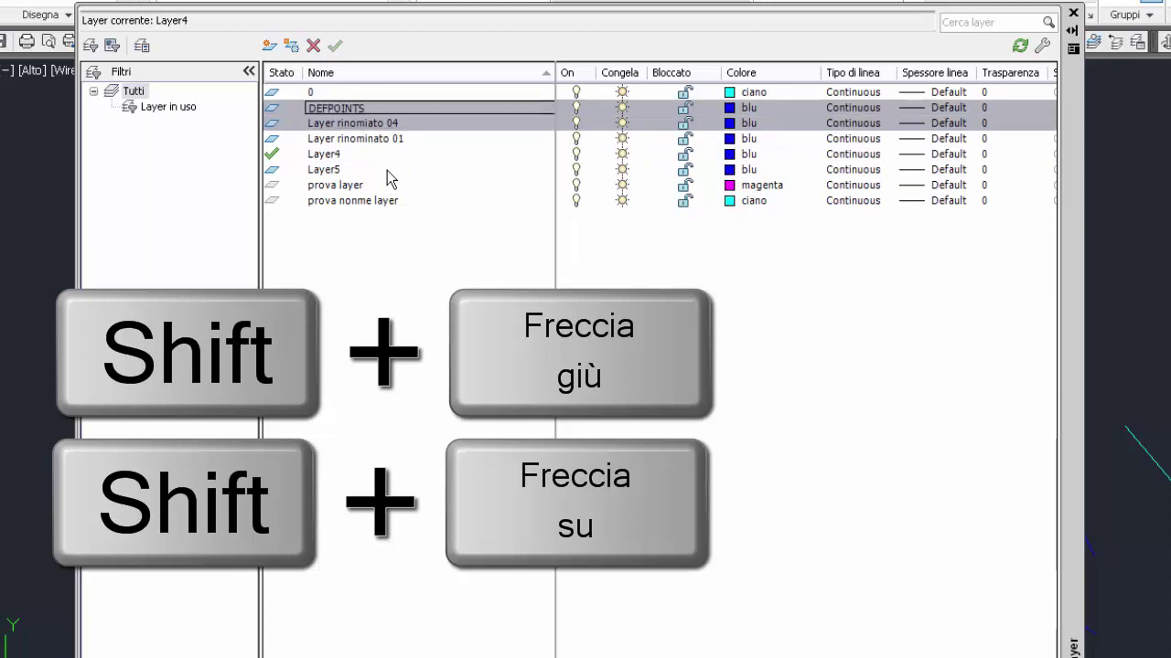
key(shift+Down)
key(shift+Down)
key(shift+Down)
key(shift+Down)
key(shift+Down)
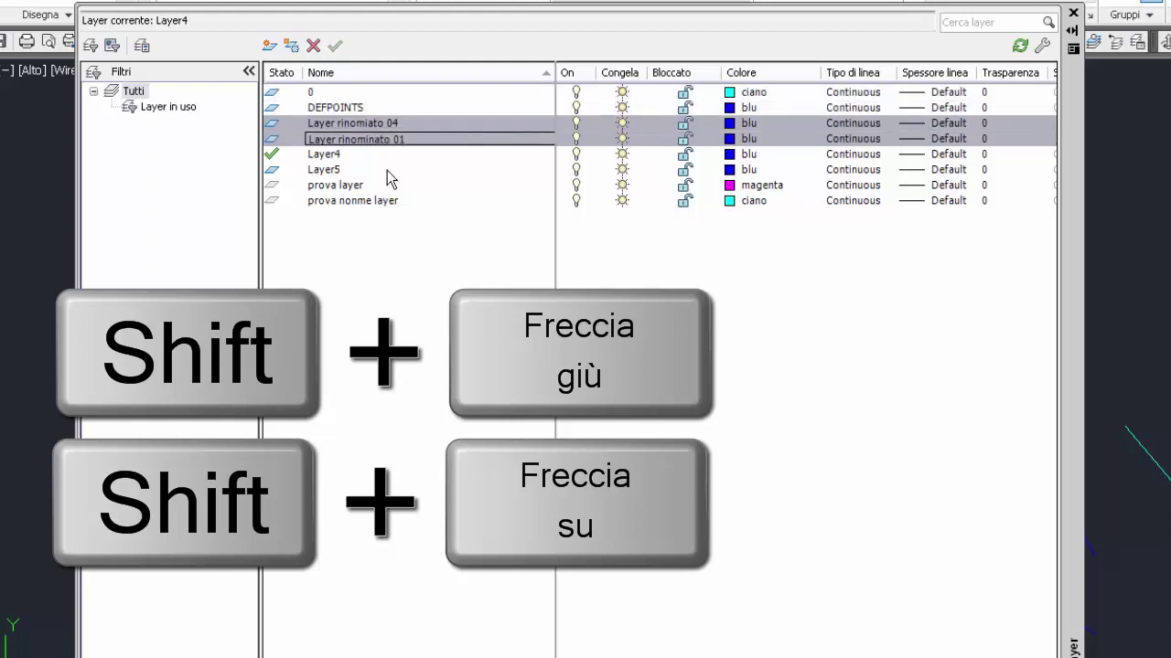
key(shift+Up)
key(shift+Up)
key(shift+Down)
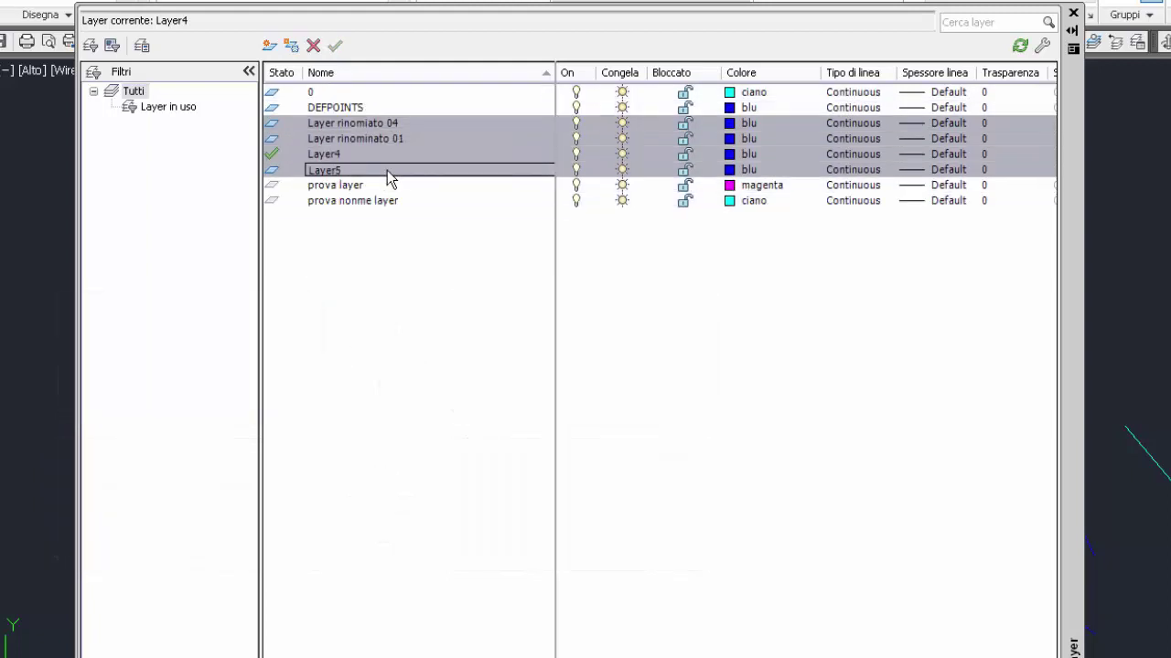
click(736, 153)
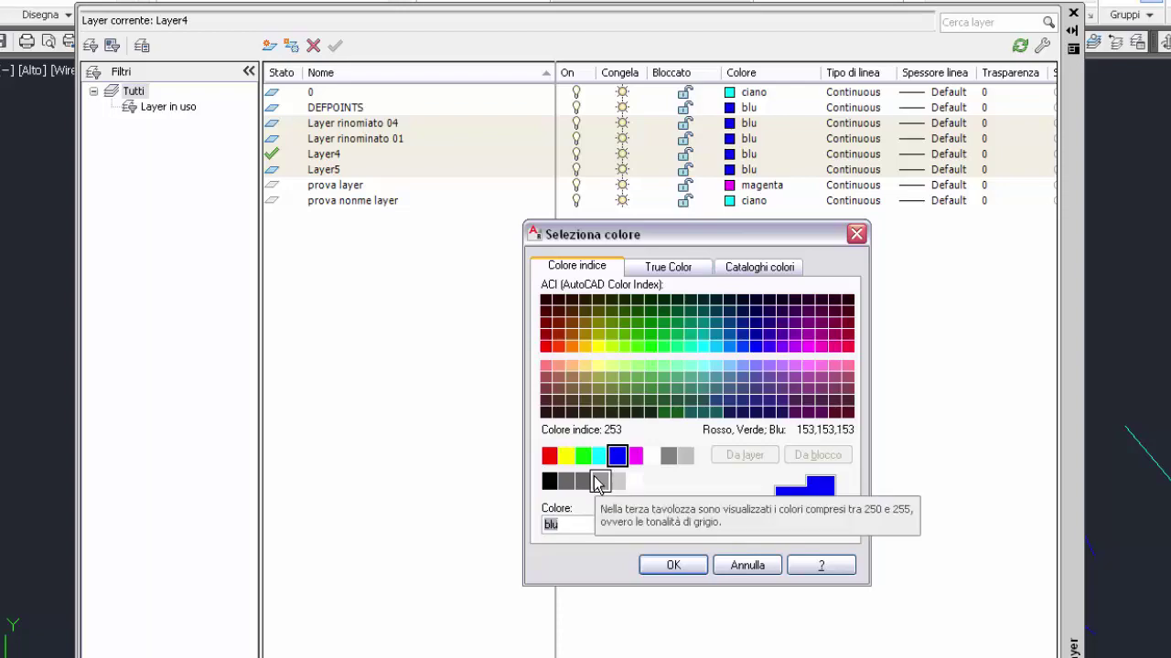
click(582, 456)
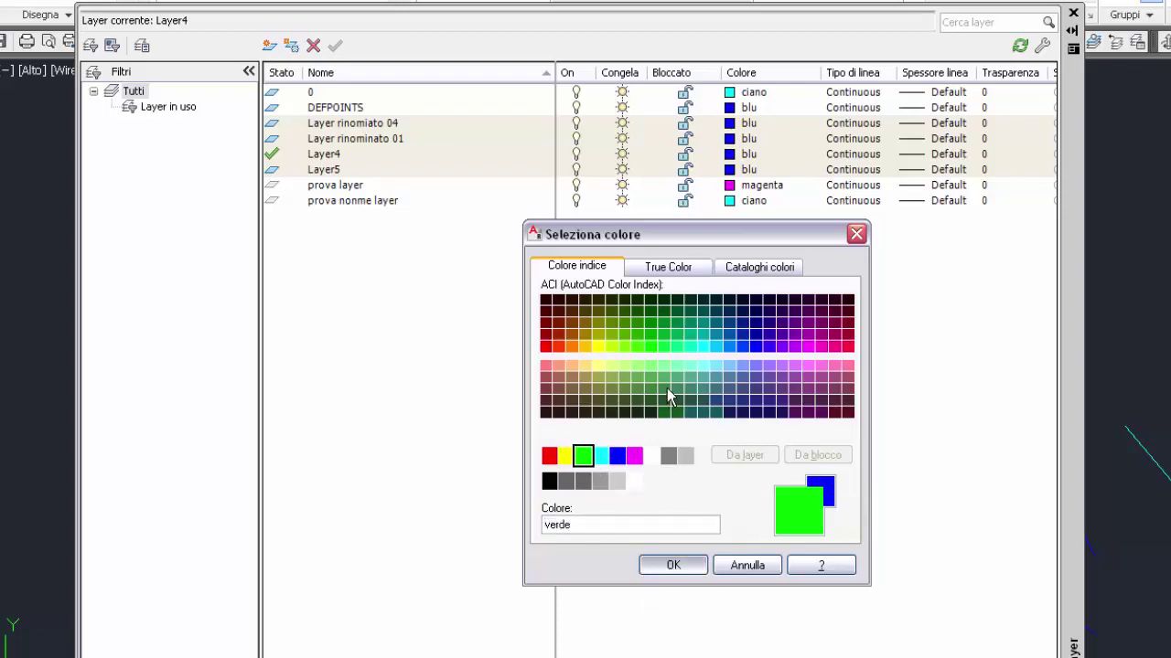
key(Return)
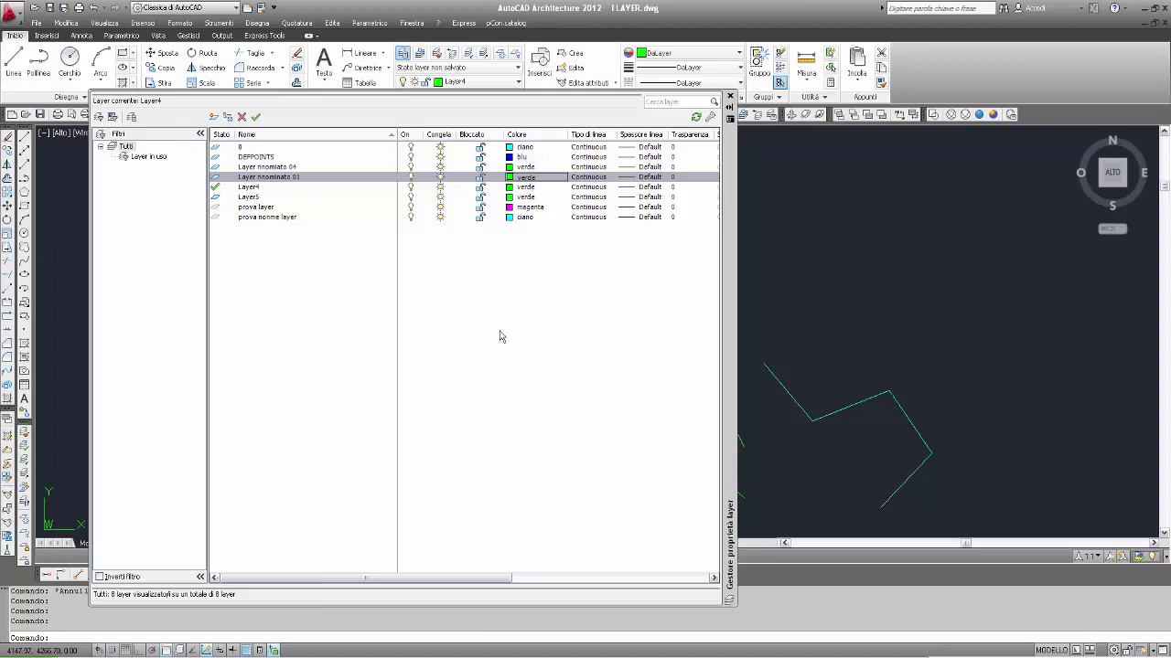
key(Escape)
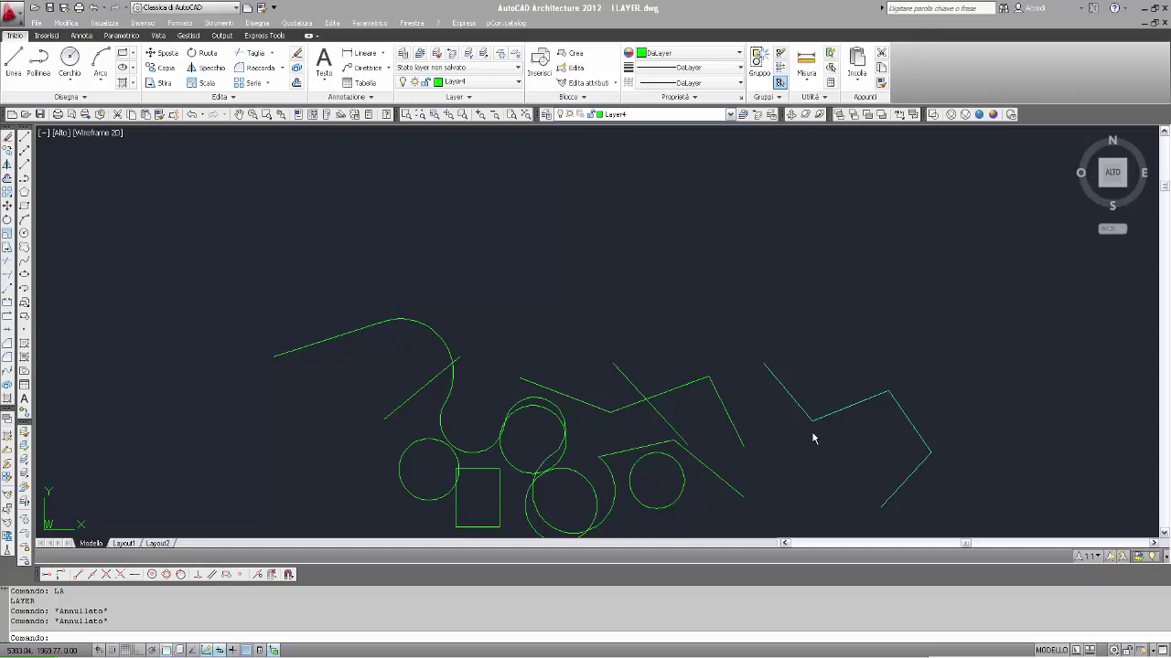
Switch to SCHEMI GRAFICI 01.pdf in Adobe Reader and read slides 17 and 18 on selecting multiple layers.
key(alt+Tab)
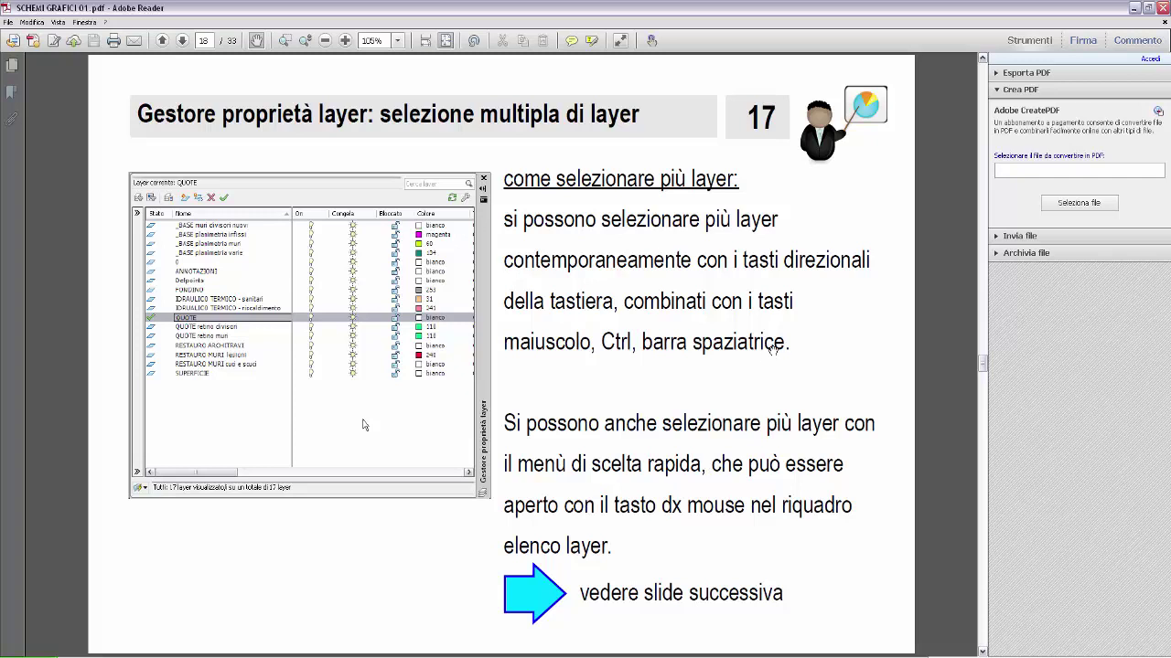
scroll(773, 348, down, 1)
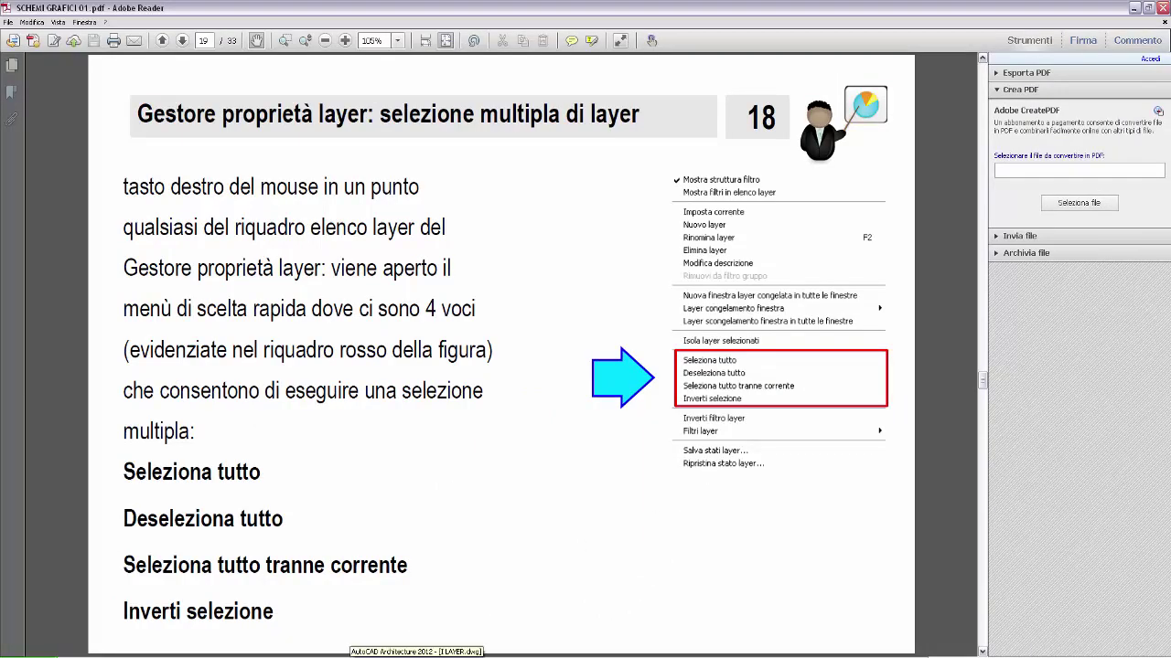
Switch to the I LAYER.dwg drawing in AutoCAD Architecture and open the layer properties manager with the LAYER command.
click(417, 652)
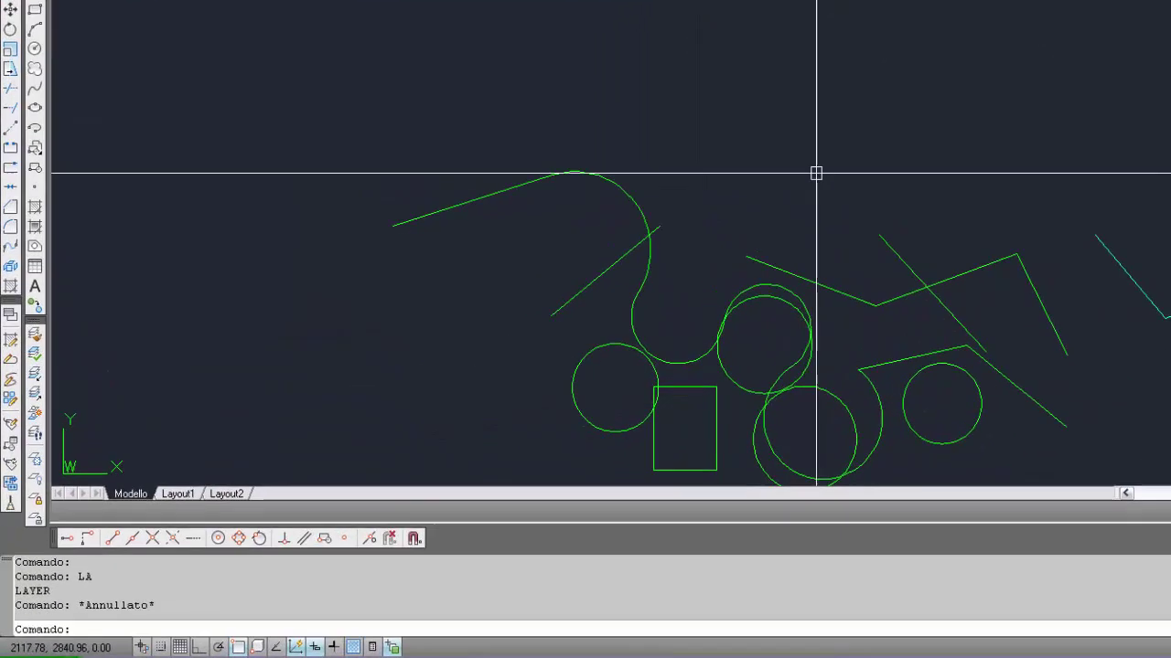
text(L)
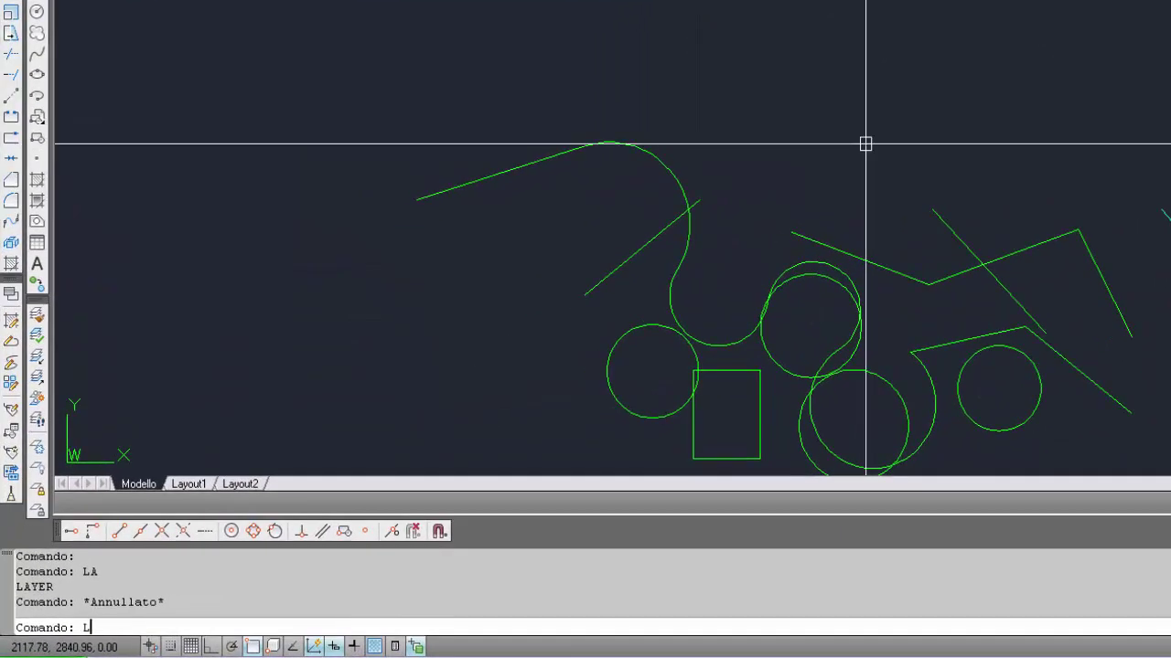
text(AYER)
key(Return)
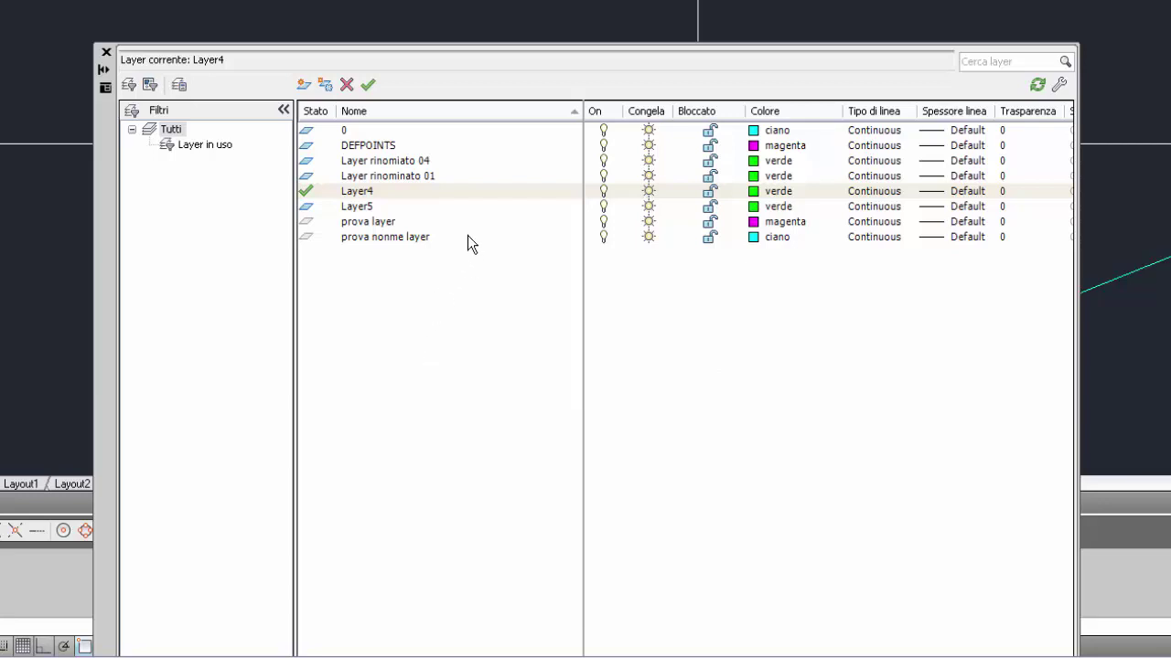
Select all layers at once with Seleziona tutto and set their colour to red (rosso).
right_click(503, 391)
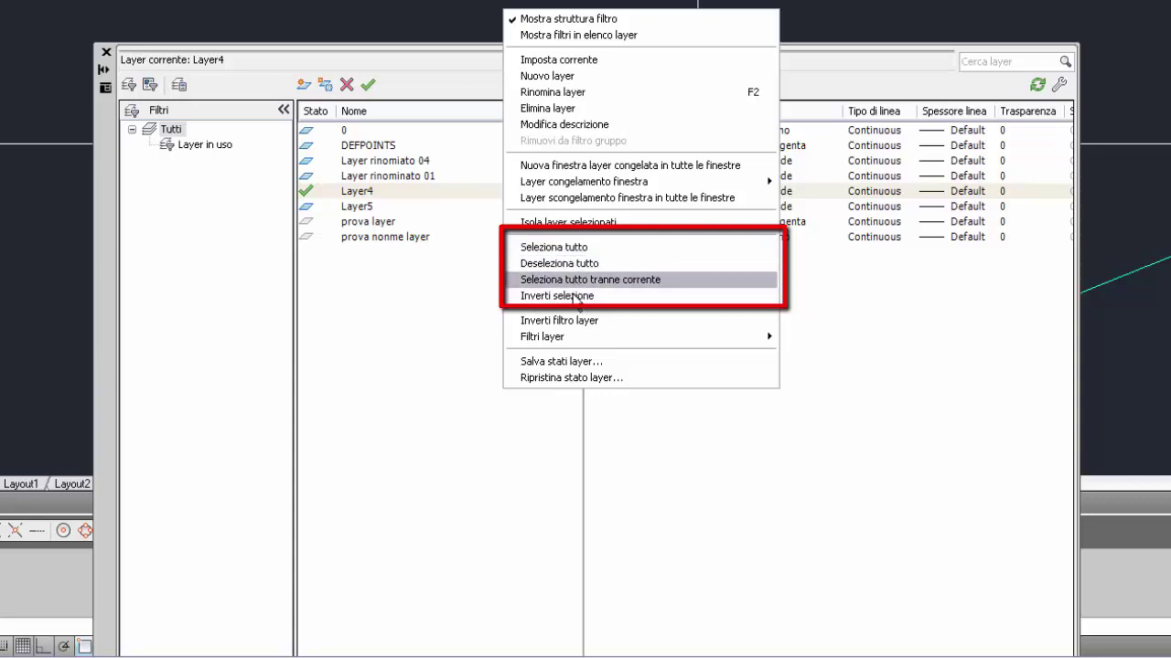
click(568, 252)
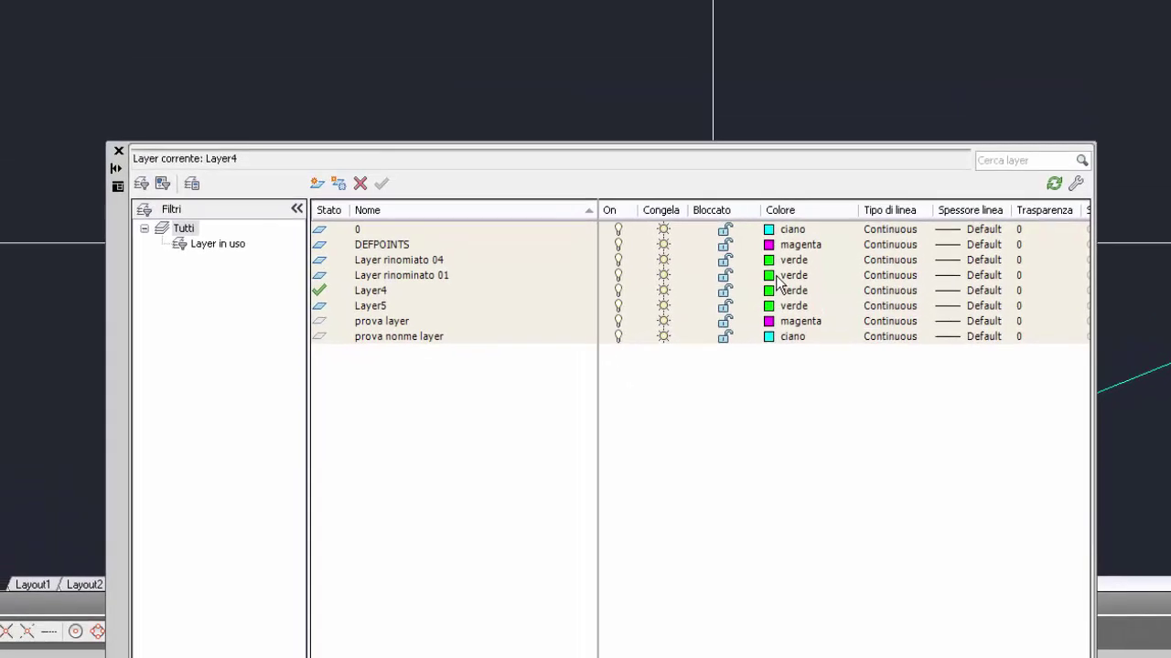
click(777, 278)
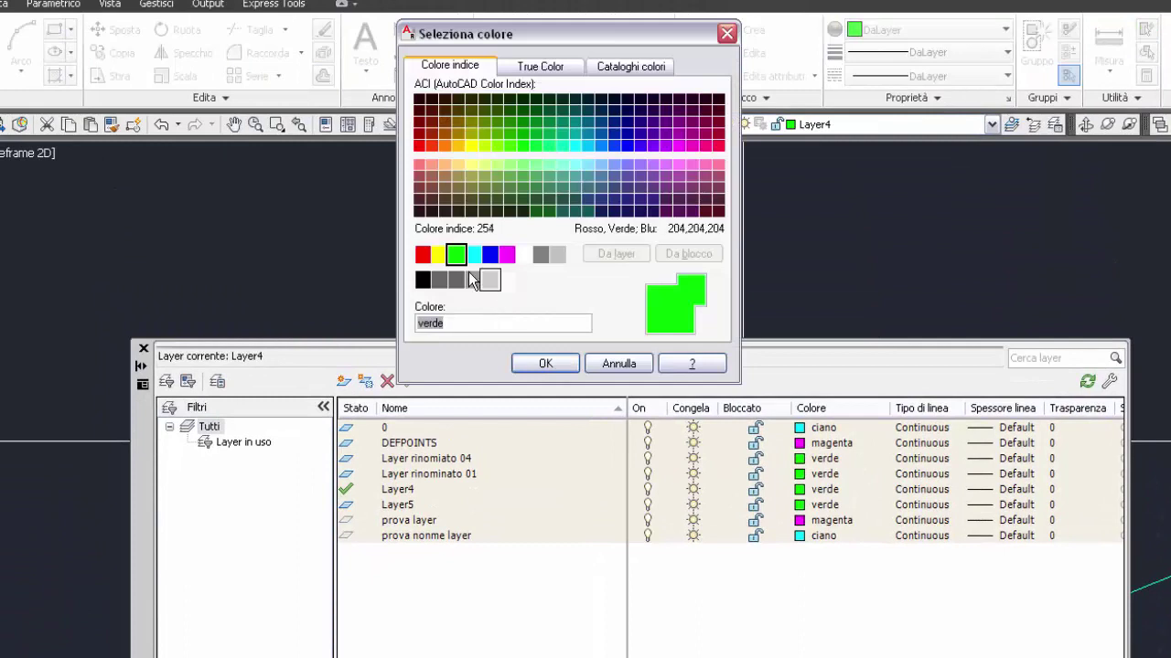
click(422, 254)
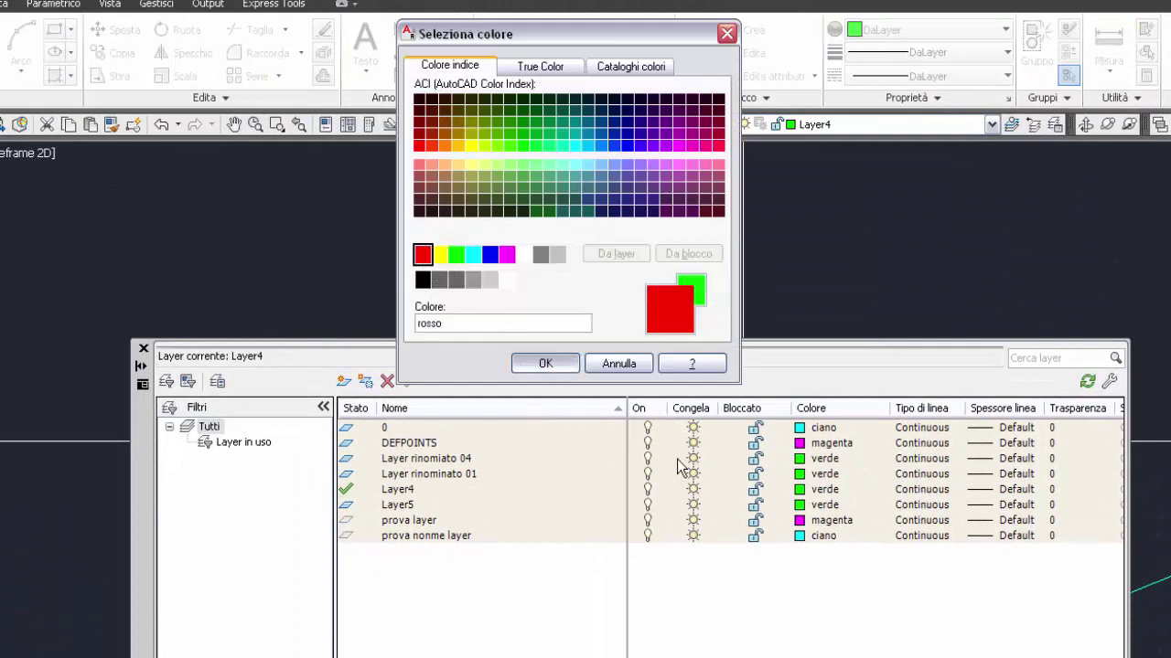
key(Return)
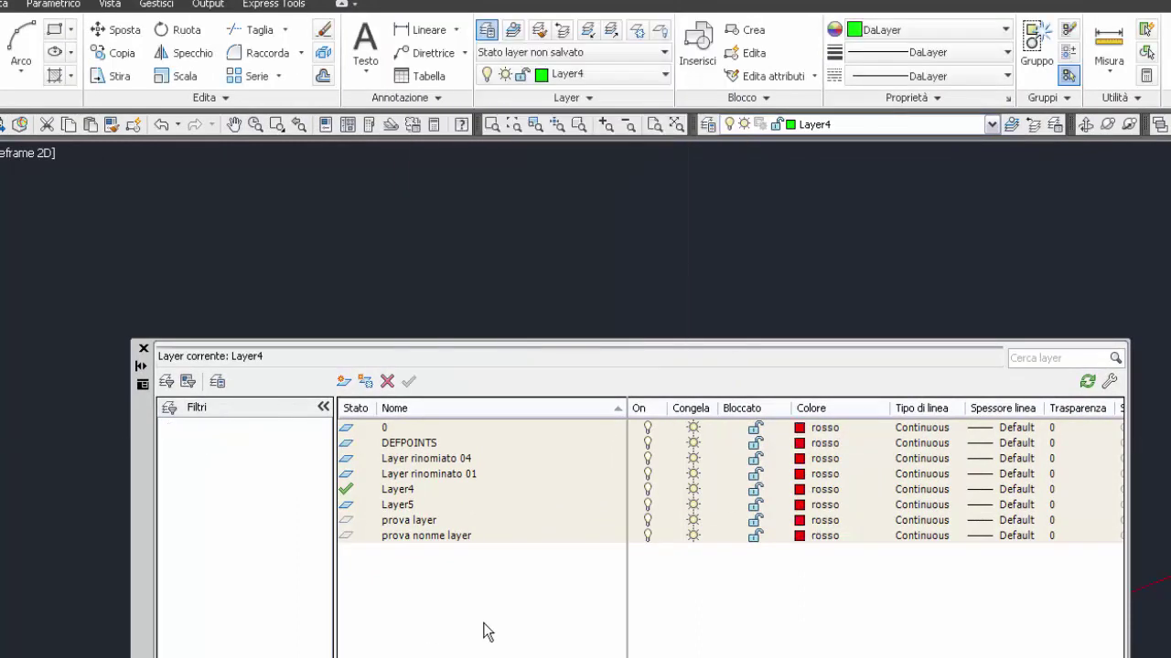
Clear the layer selection in the list with Deseleziona tutto.
click(488, 631)
right_click(487, 631)
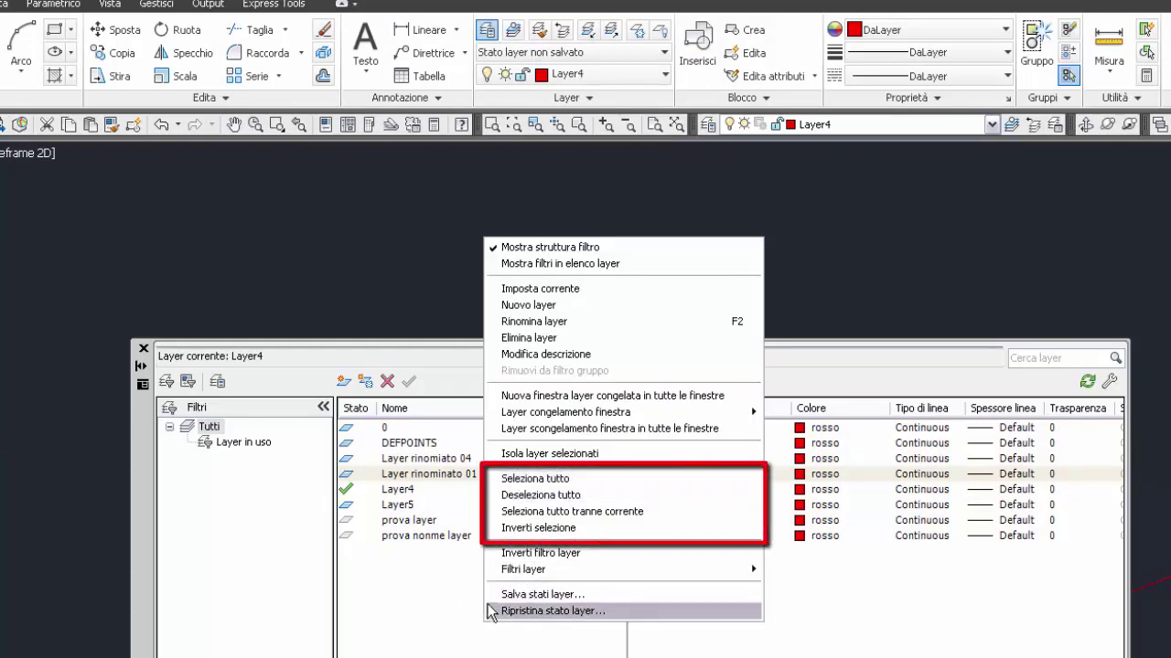
click(562, 497)
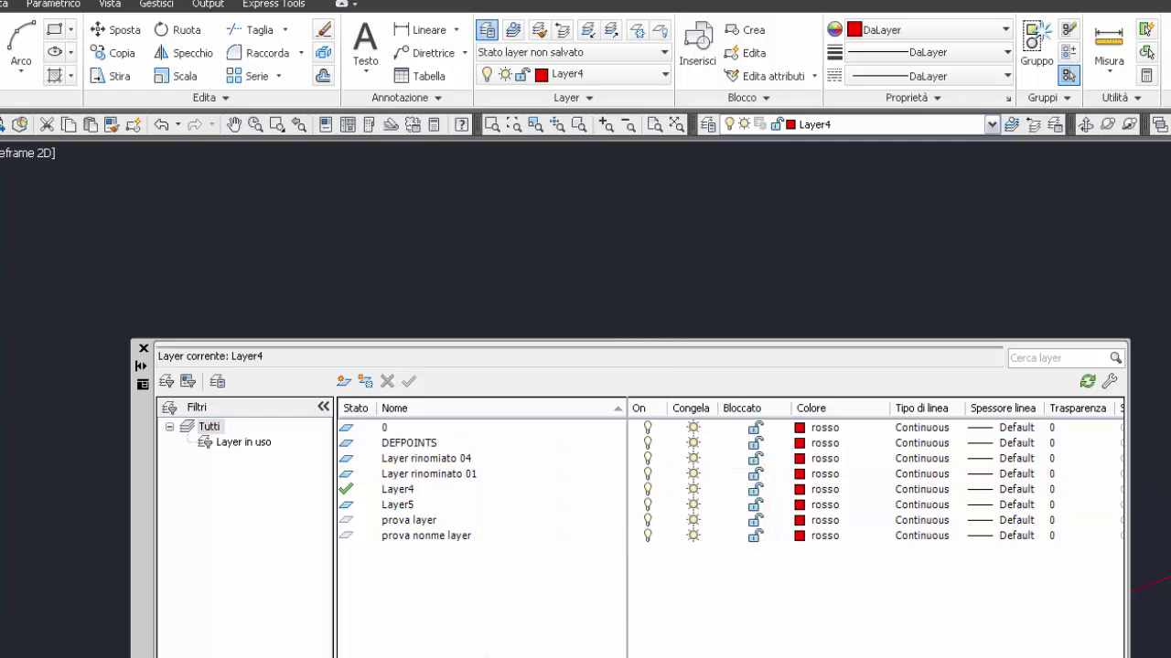
Select every layer except the current one with Seleziona tutto tranne corrente and set their colour to magenta.
right_click(486, 474)
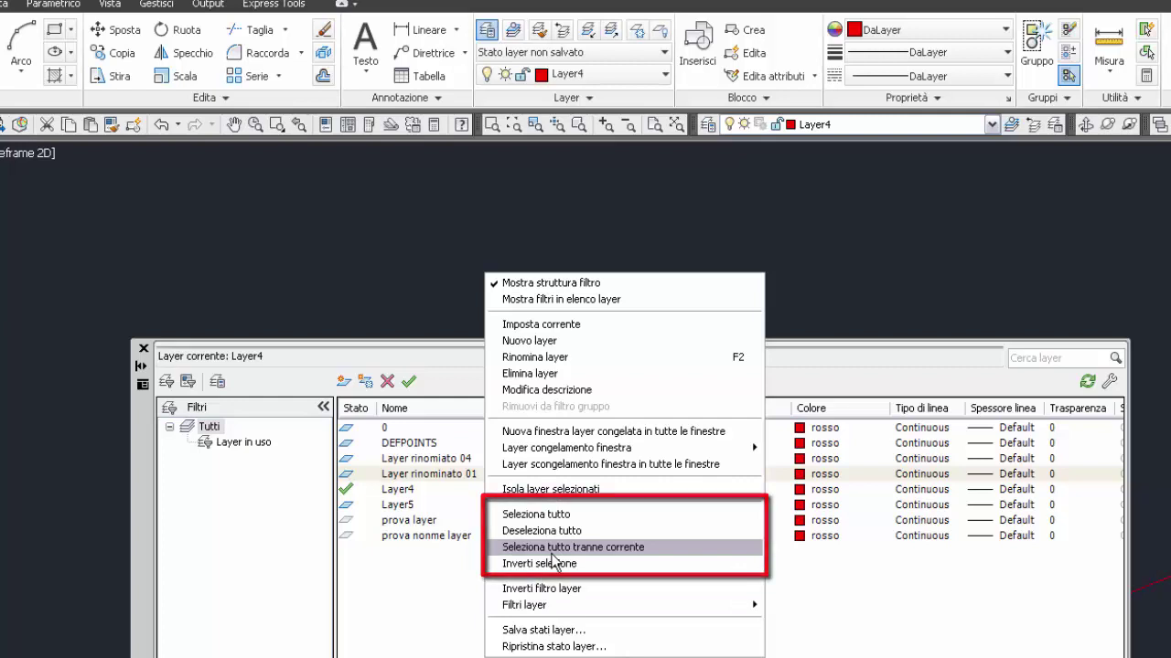
click(545, 552)
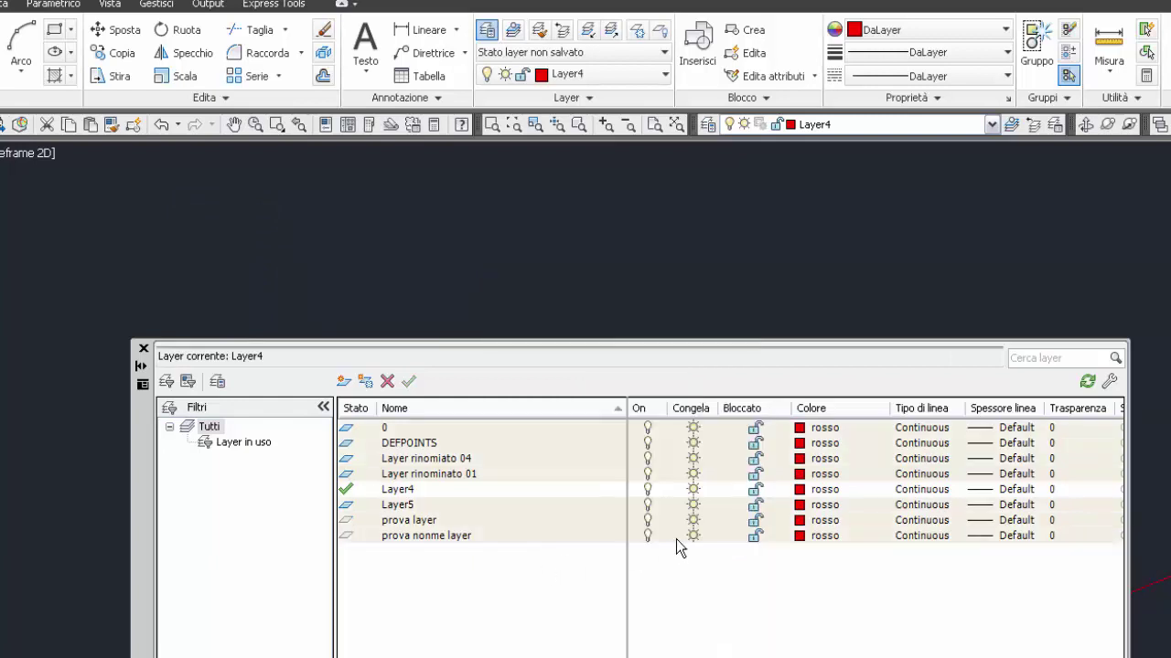
click(801, 536)
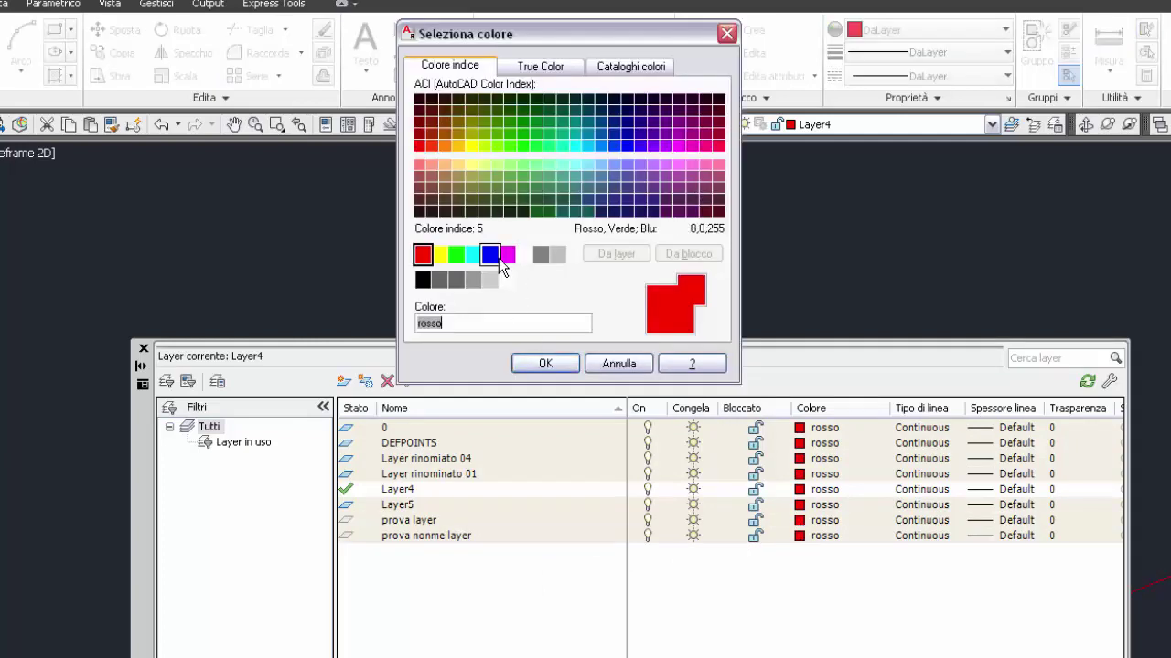
click(508, 255)
click(565, 364)
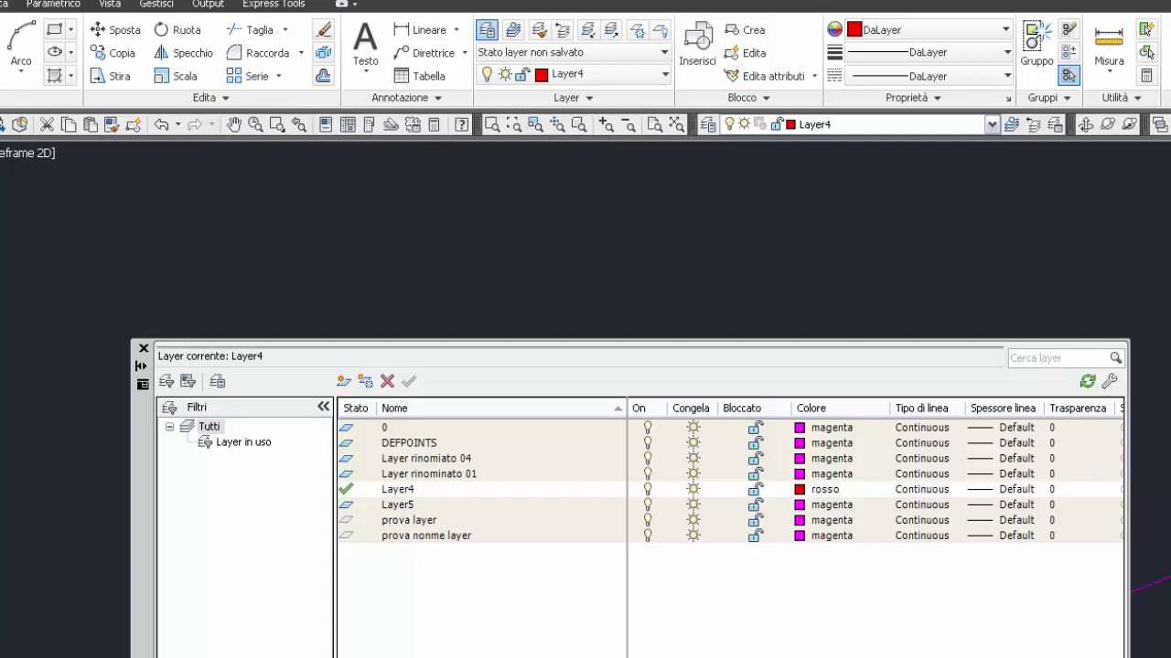
Invert the selection with Inverti selezione so that every layer except prova layer is selected, and drop that selection again.
click(508, 629)
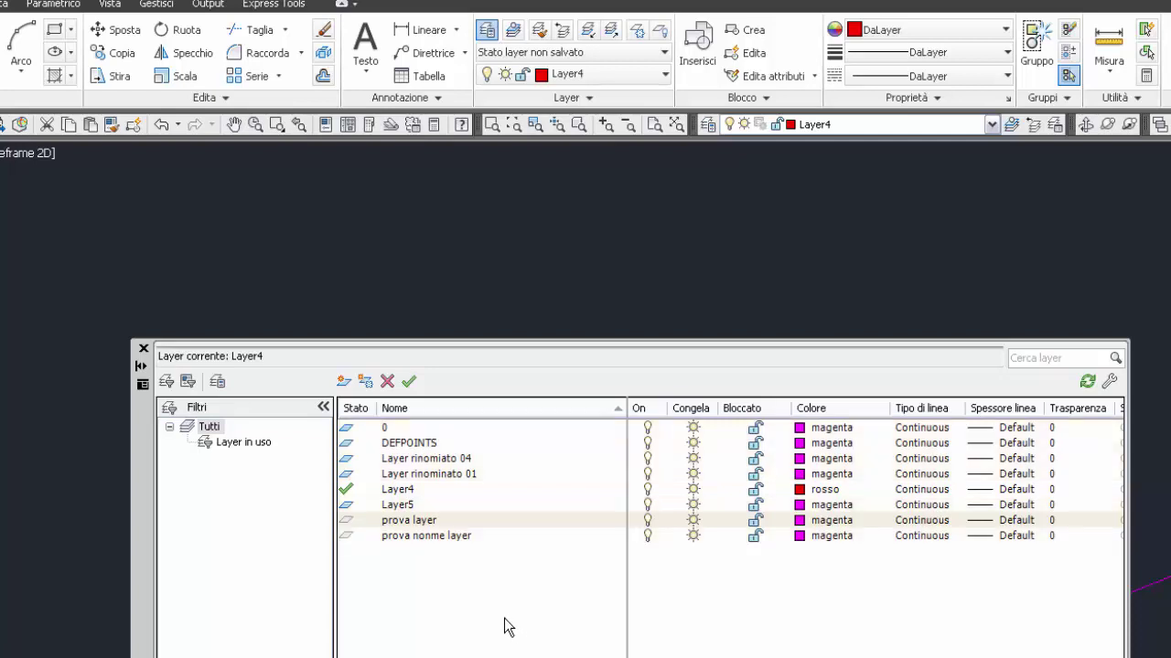
right_click(505, 628)
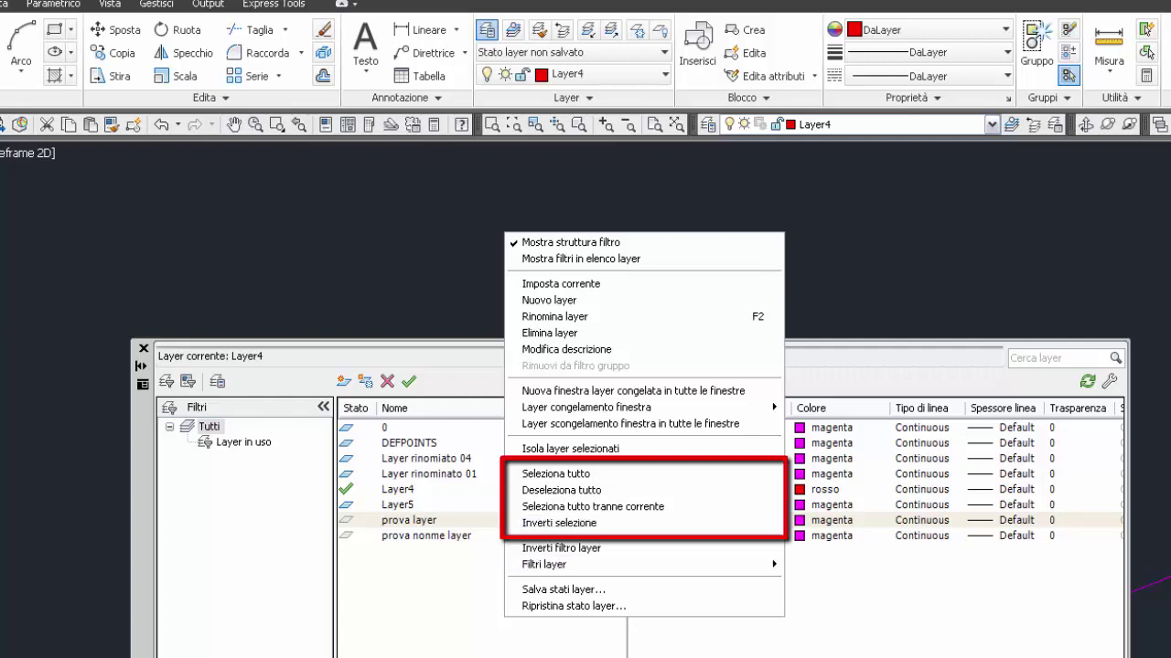
click(590, 525)
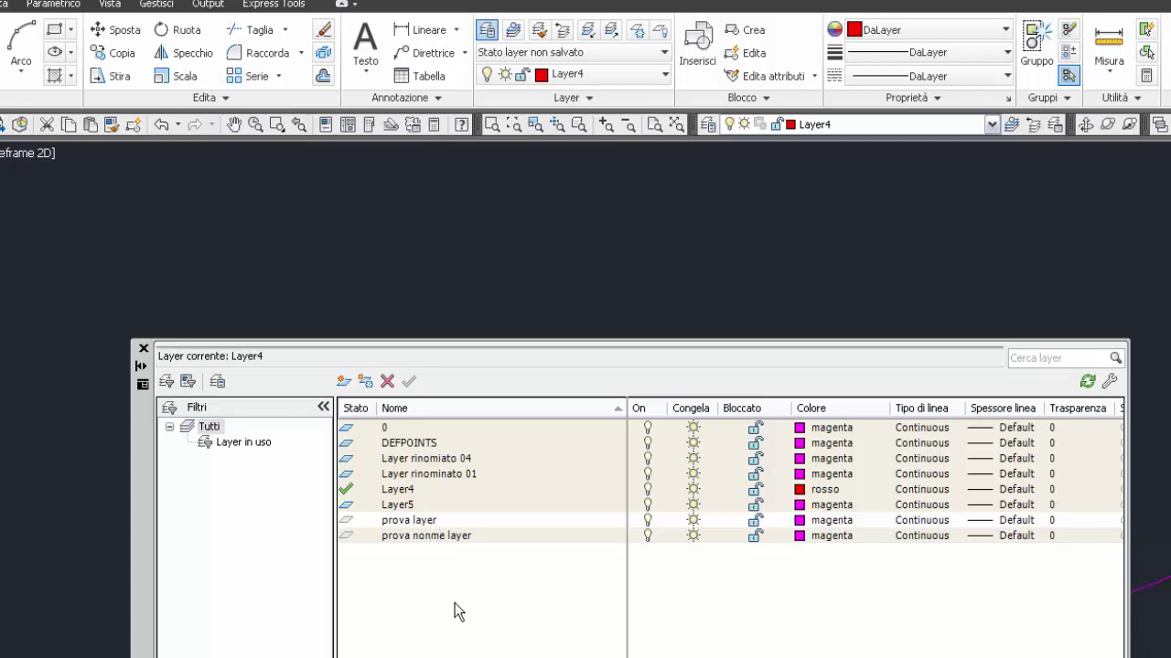
key(End)
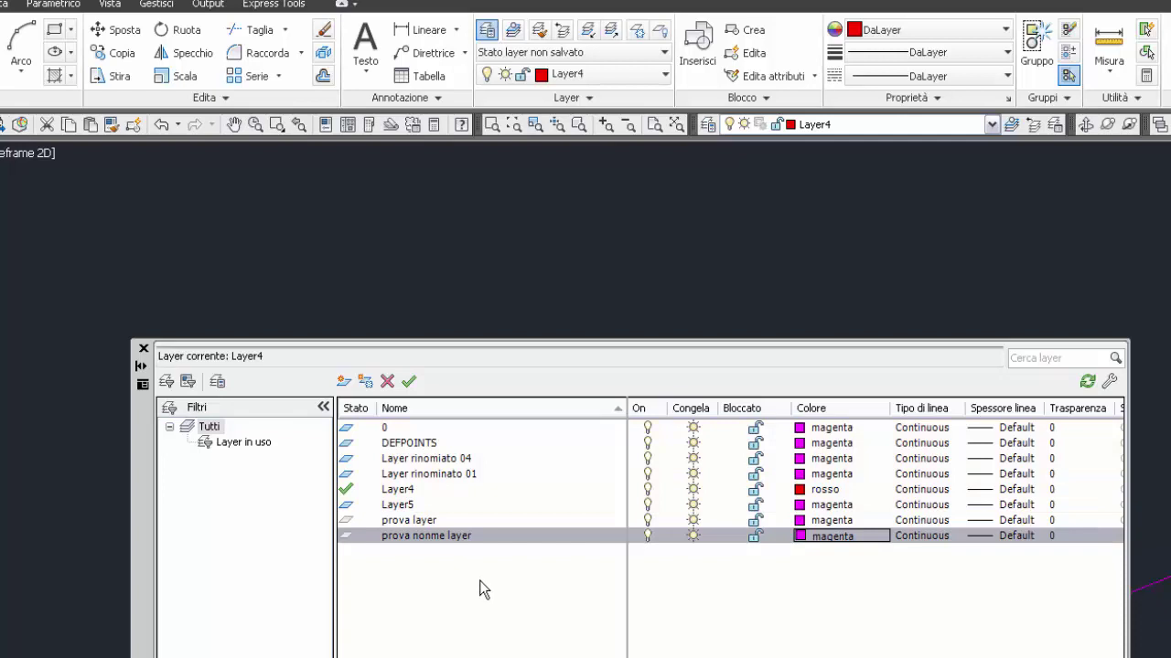
Select DEFPOINTS, invert the selection, set the colour of the other layers to cyan (ciano), and close the layer properties manager.
click(423, 445)
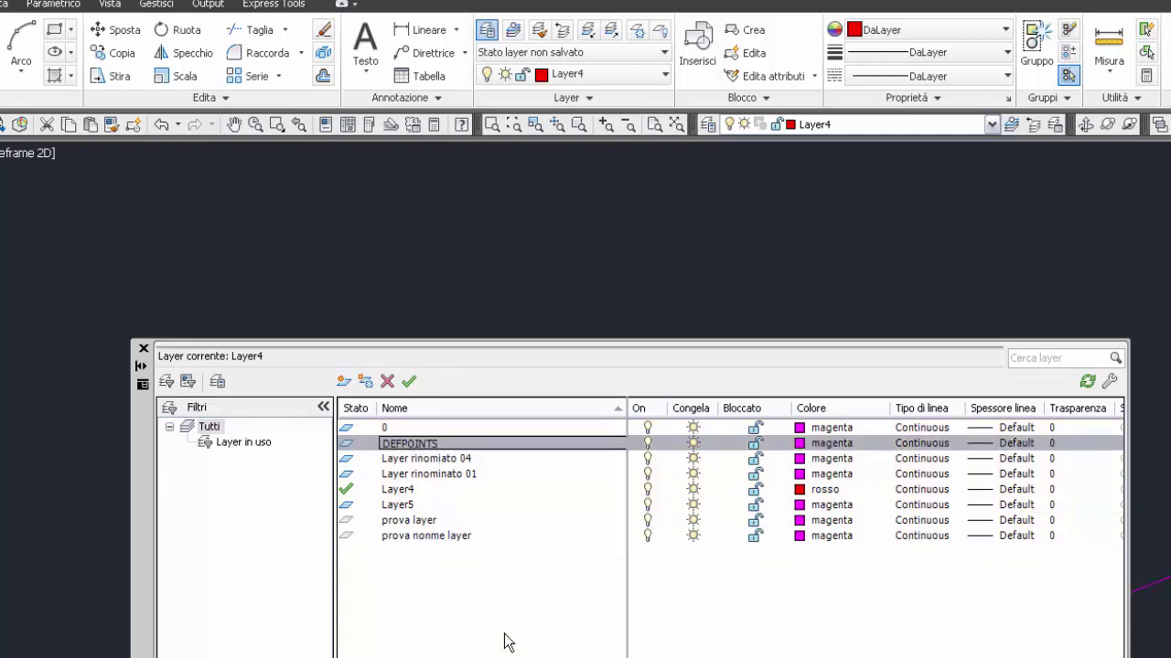
right_click(503, 633)
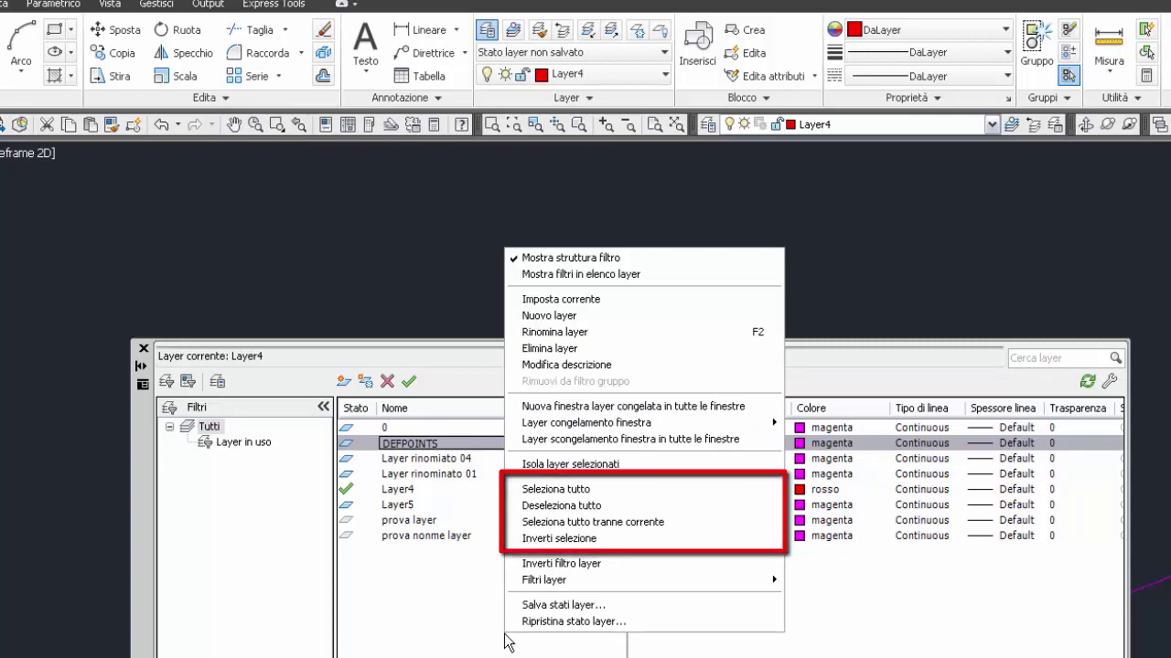
click(573, 540)
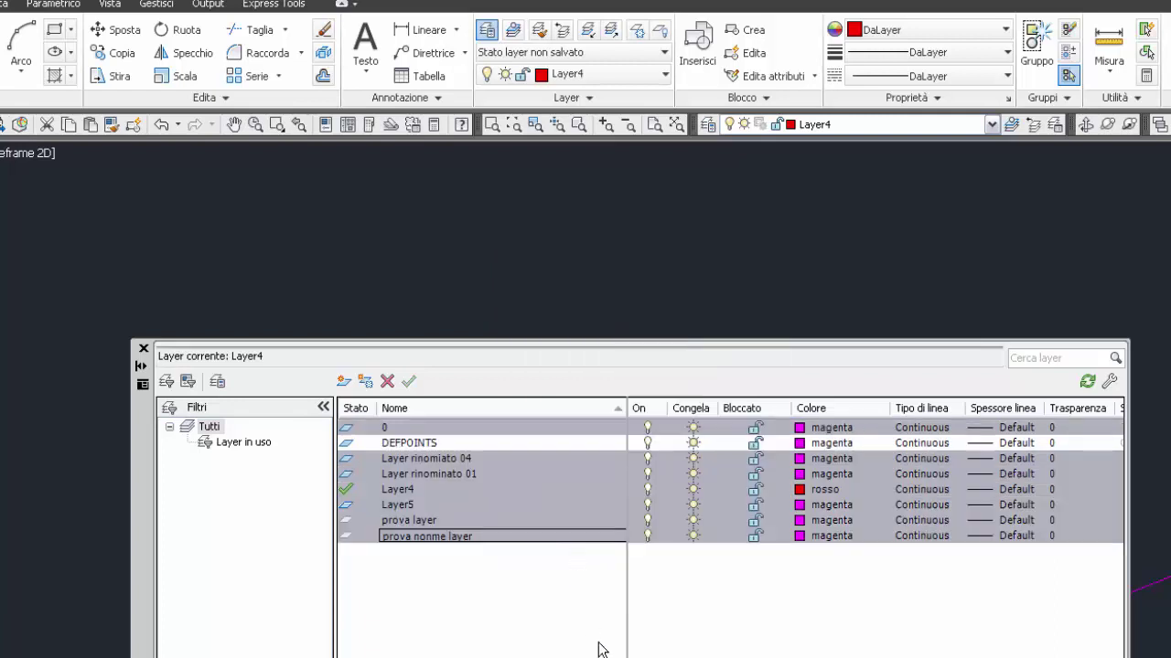
click(804, 521)
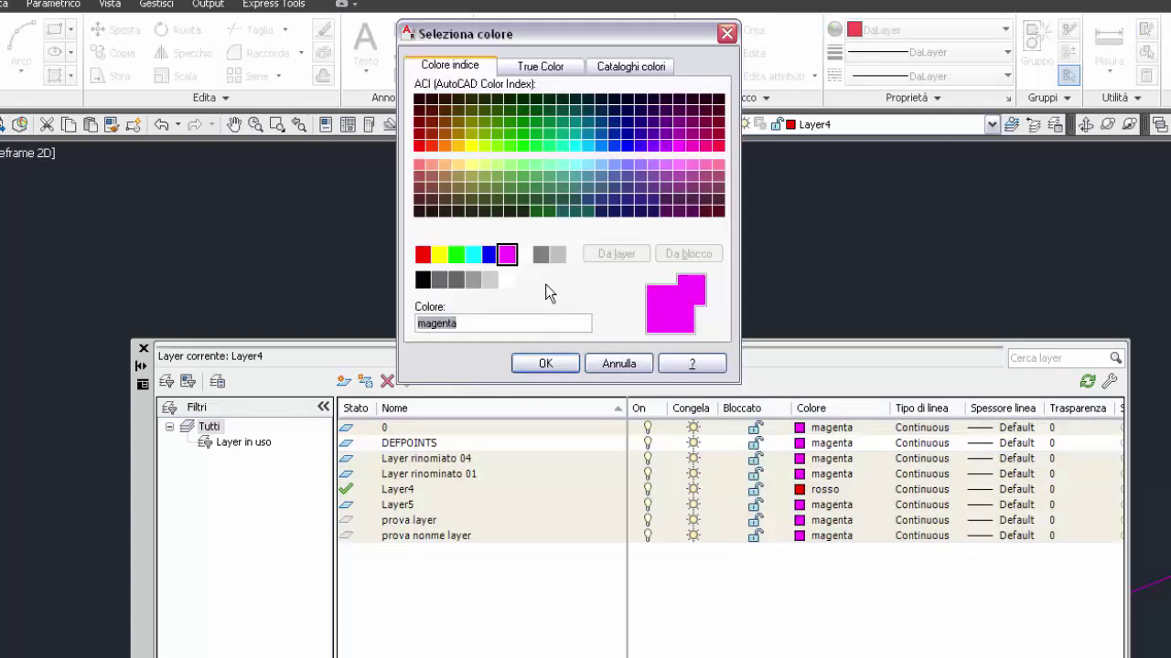
click(475, 255)
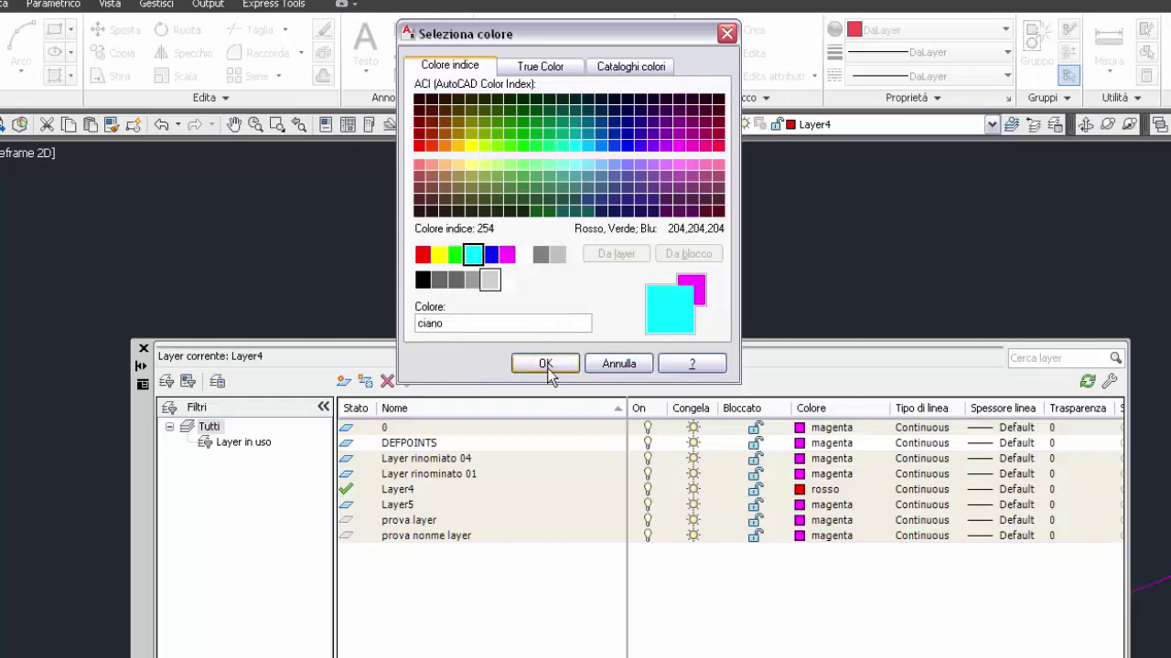
click(547, 366)
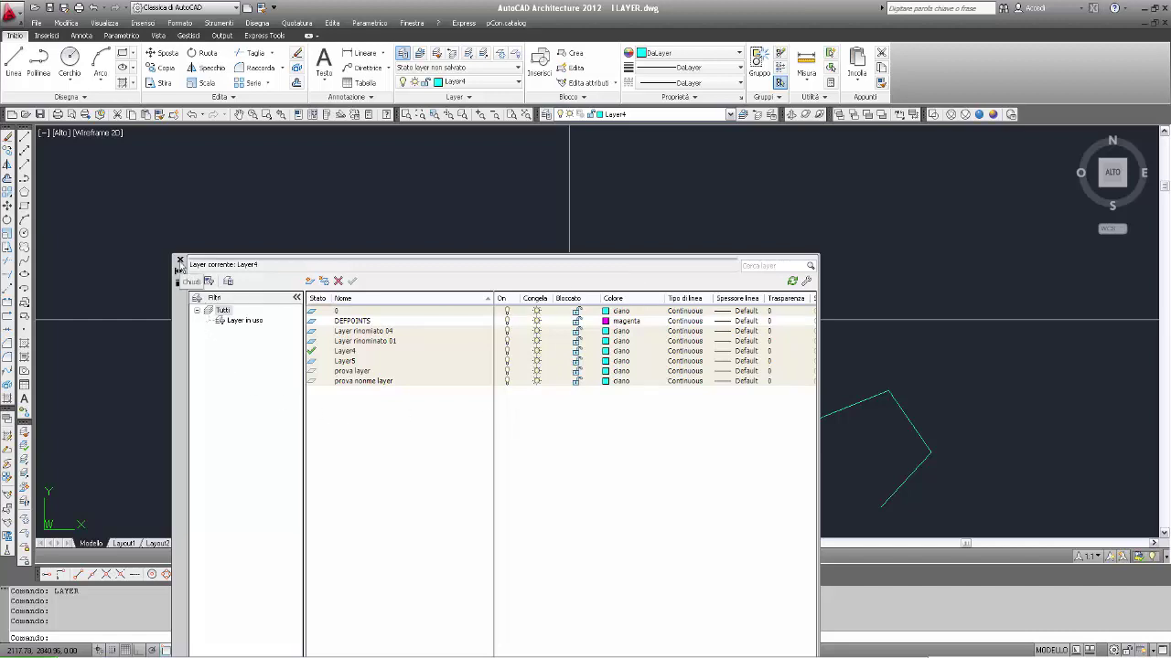
click(179, 261)
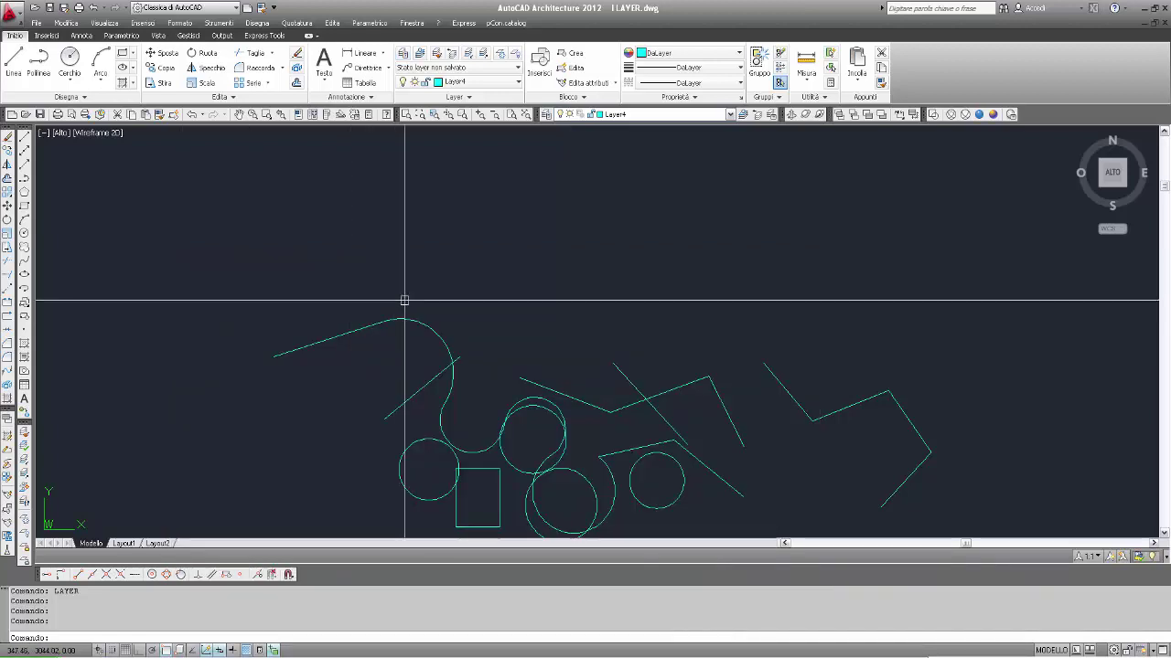